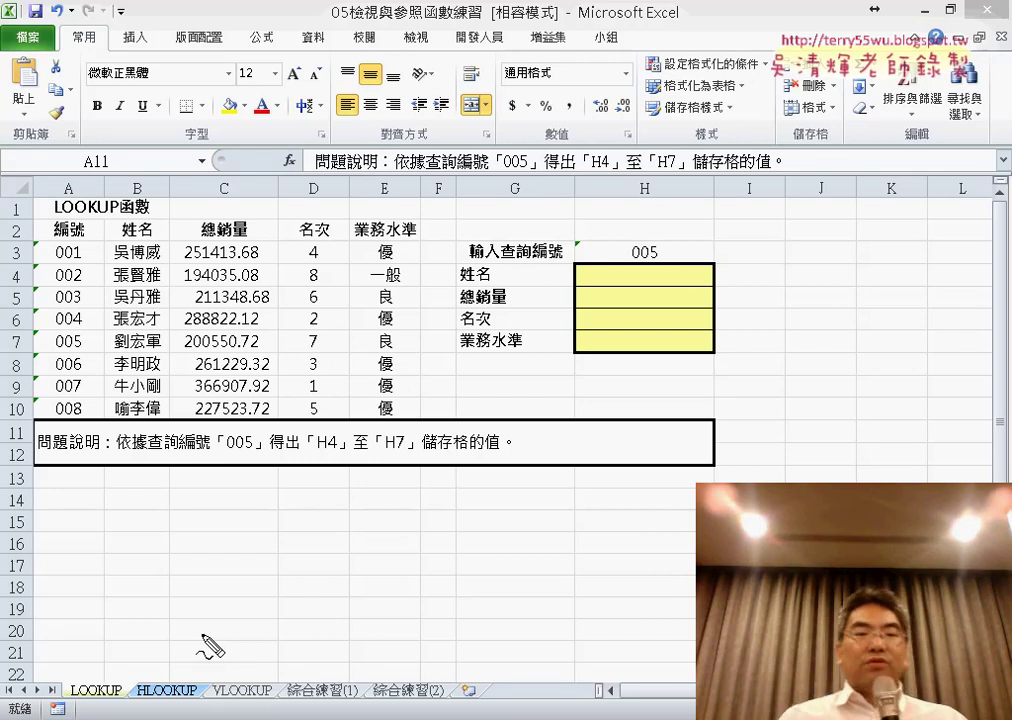
# Step: Annotate the LOOKUP sheet's data table, lookup ID 005 in H3, its data row and result cells H4:H7
pyautogui.moveTo(110, 701)
pyautogui.mouseDown()
pyautogui.moveTo(78, 705)
pyautogui.moveTo(118, 686)
pyautogui.mouseUp()
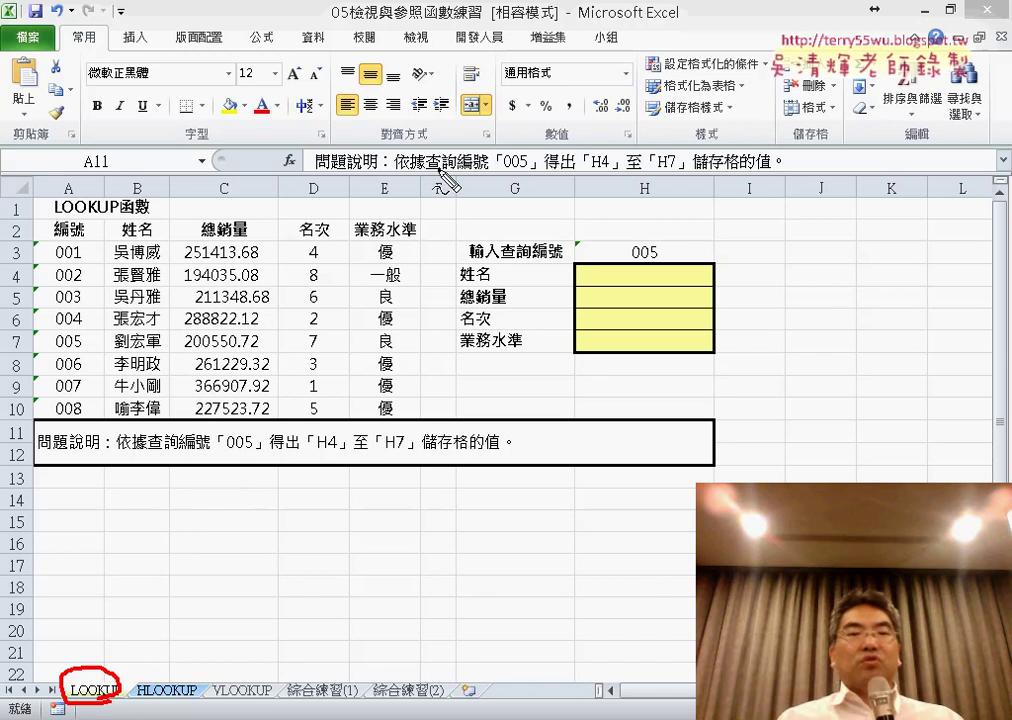
pyautogui.moveTo(438, 166); pyautogui.dragTo(442, 585)
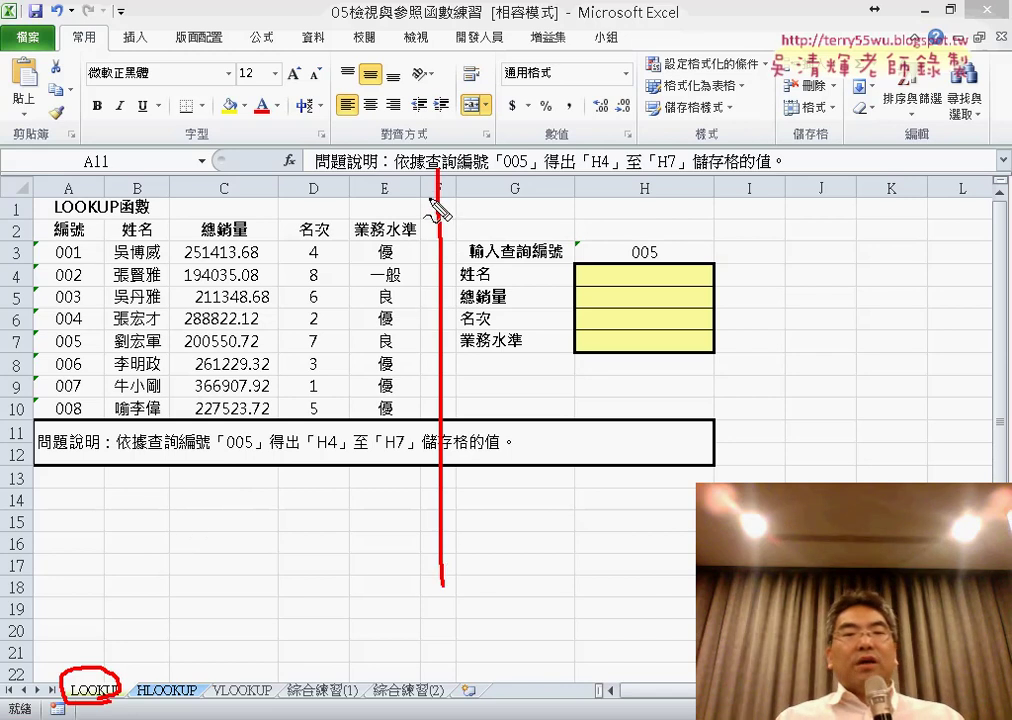
pyautogui.moveTo(437, 190)
pyautogui.mouseDown()
pyautogui.moveTo(278, 186)
pyautogui.moveTo(304, 203)
pyautogui.mouseUp()
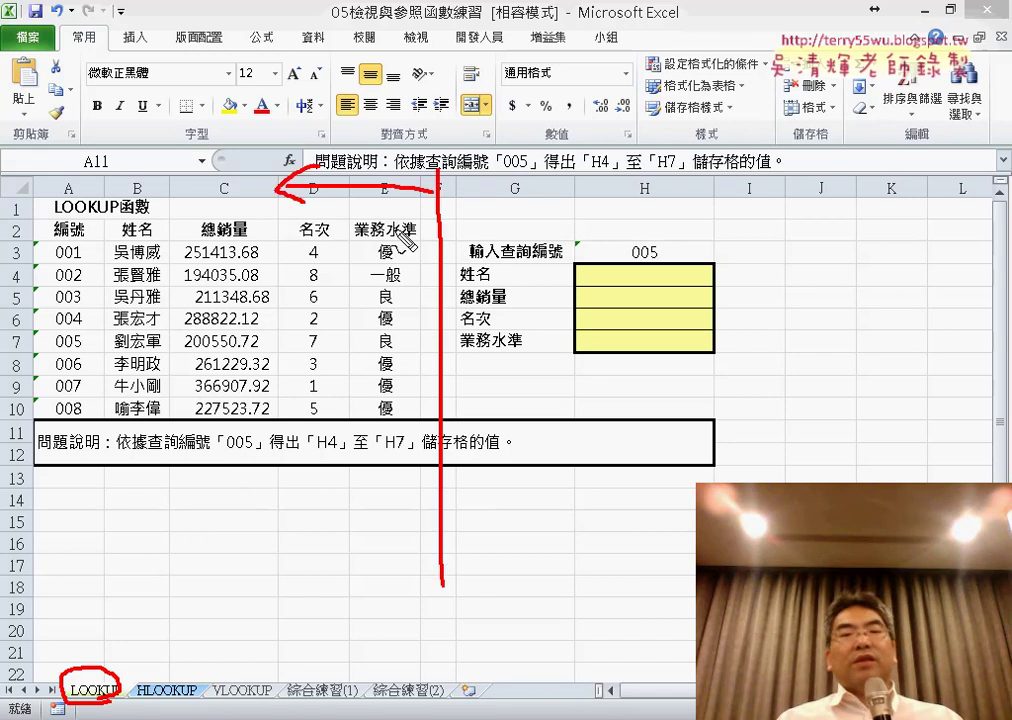
pyautogui.moveTo(455, 186); pyautogui.dragTo(650, 183)
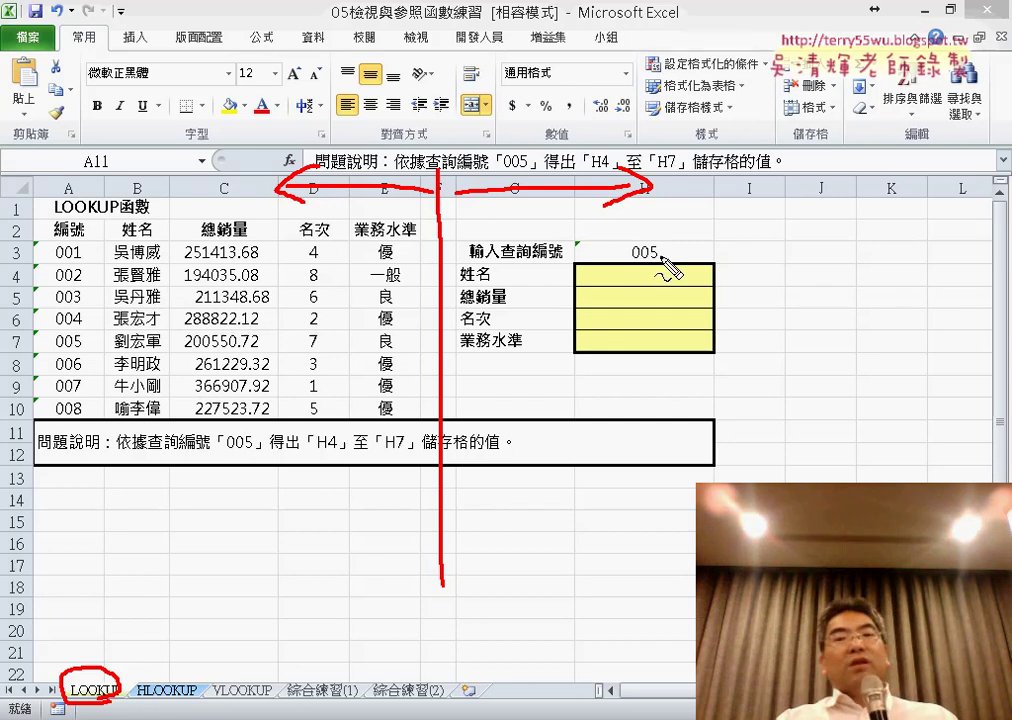
pyautogui.moveTo(655, 238); pyautogui.dragTo(670, 250)
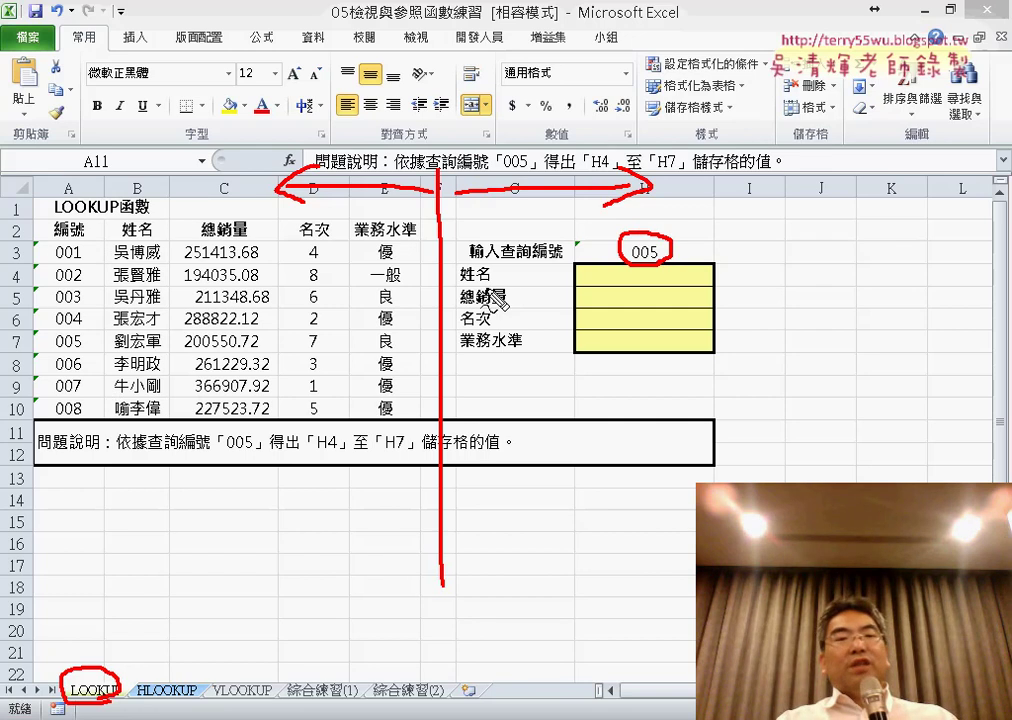
pyautogui.moveTo(103, 333)
pyautogui.mouseDown()
pyautogui.moveTo(103, 352)
pyautogui.moveTo(252, 337)
pyautogui.moveTo(127, 357)
pyautogui.mouseUp()
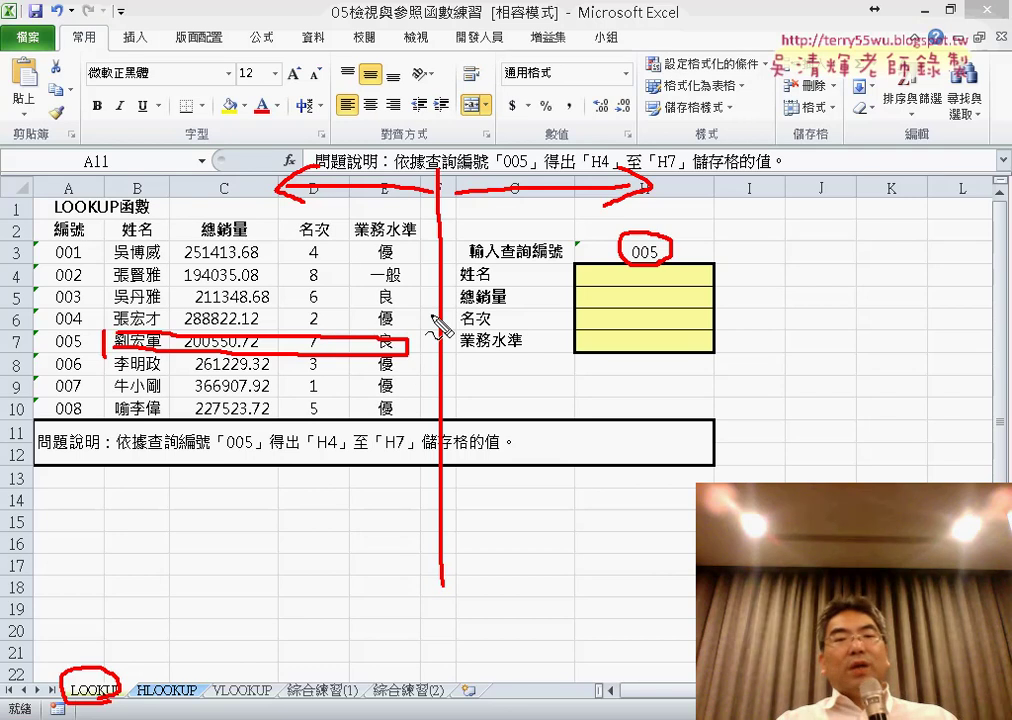
pyautogui.moveTo(574, 262); pyautogui.dragTo(576, 352)
pyautogui.moveTo(588, 272); pyautogui.dragTo(592, 372)
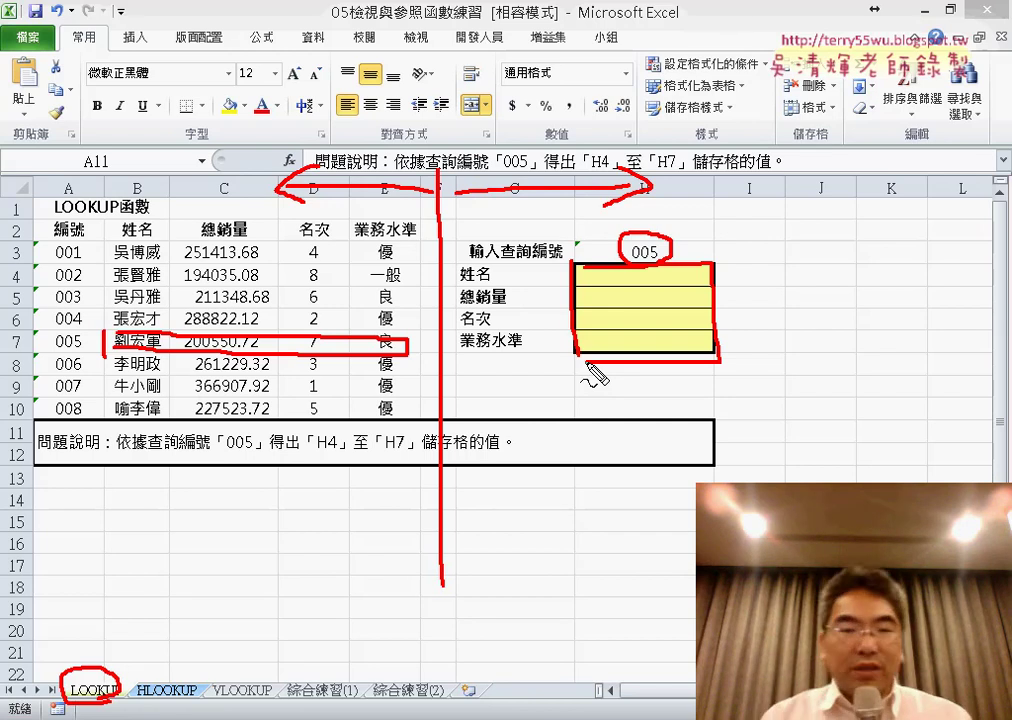
pyautogui.press('Escape')
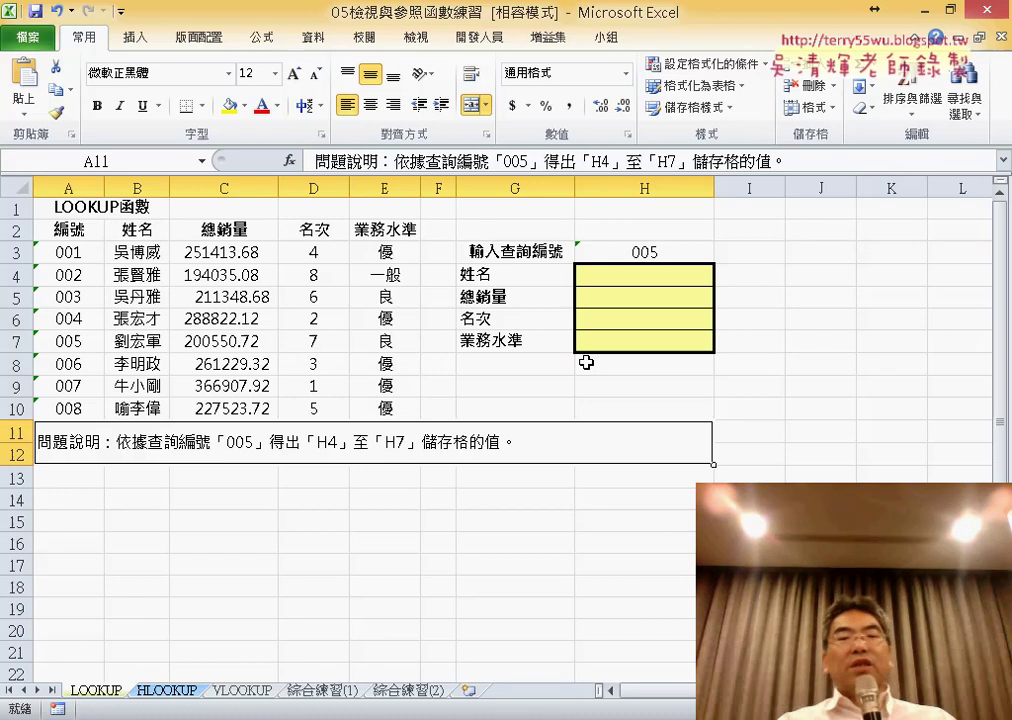
# Step: Insert the VLOOKUP function into H4 from the 檢視與參照 category
pyautogui.click(664, 278)
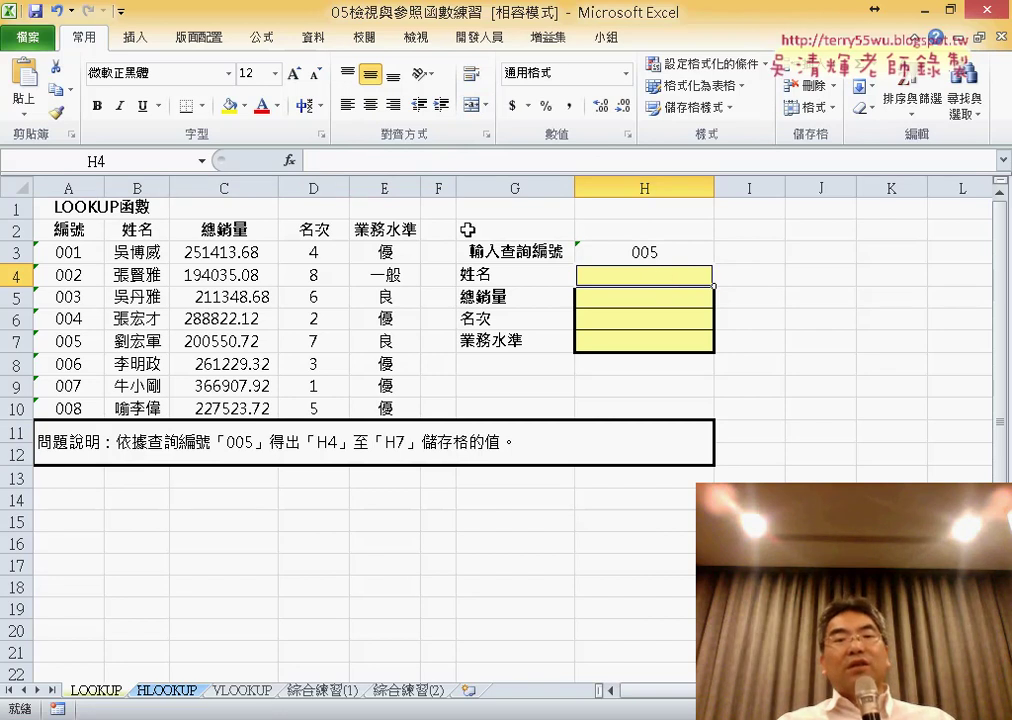
pyautogui.click(289, 161)
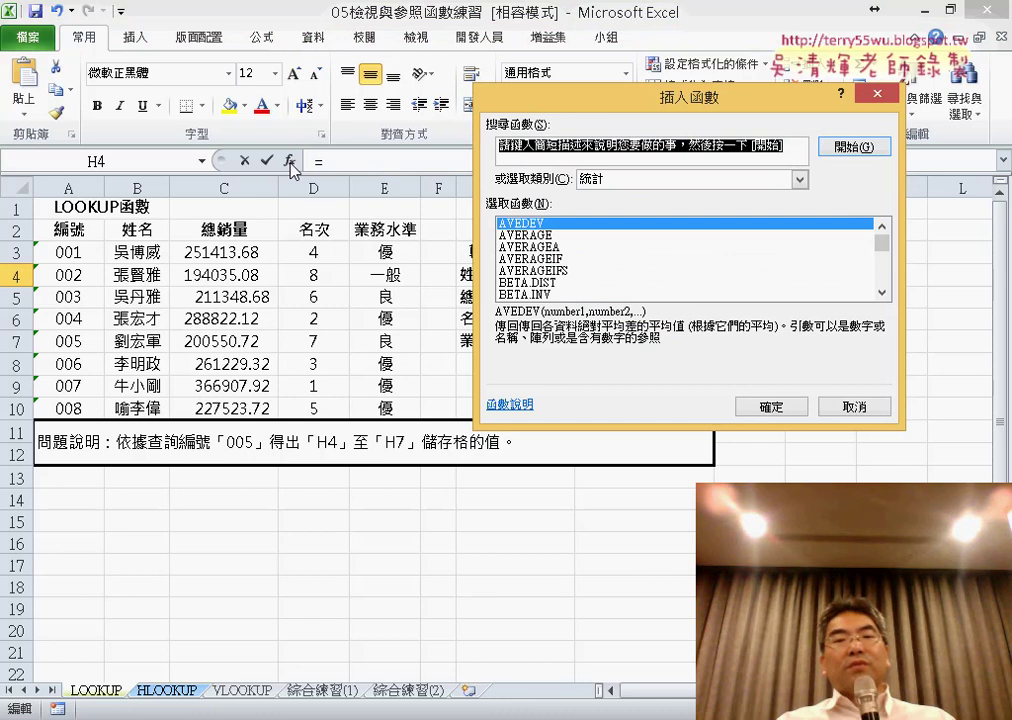
pyautogui.click(651, 181)
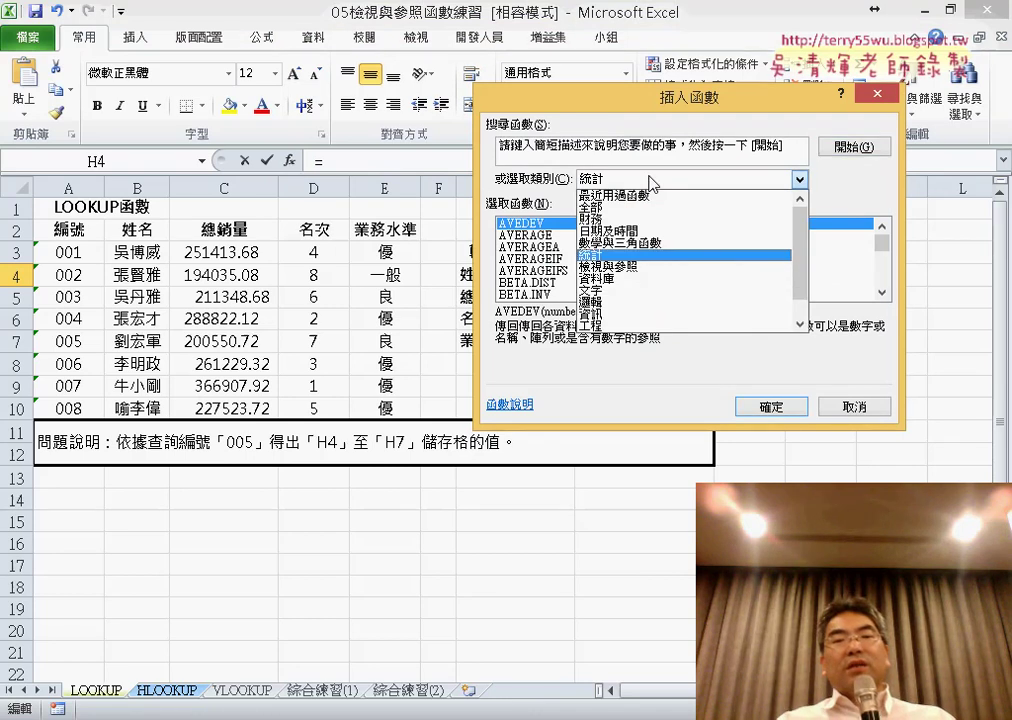
pyautogui.click(636, 267)
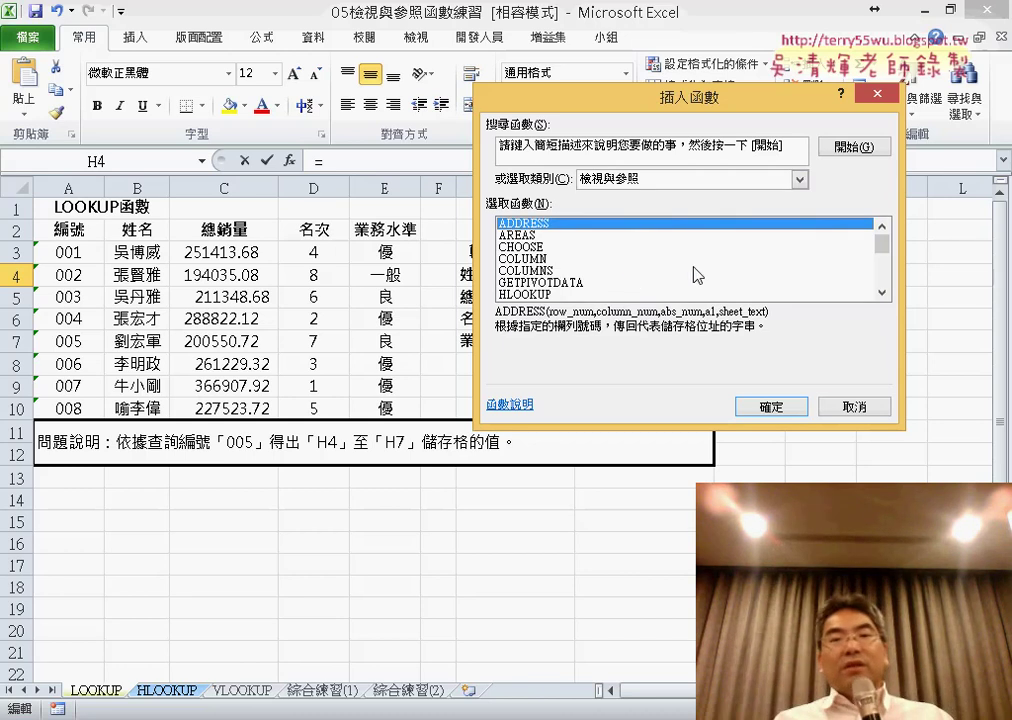
pyautogui.moveTo(885, 255); pyautogui.dragTo(885, 305)
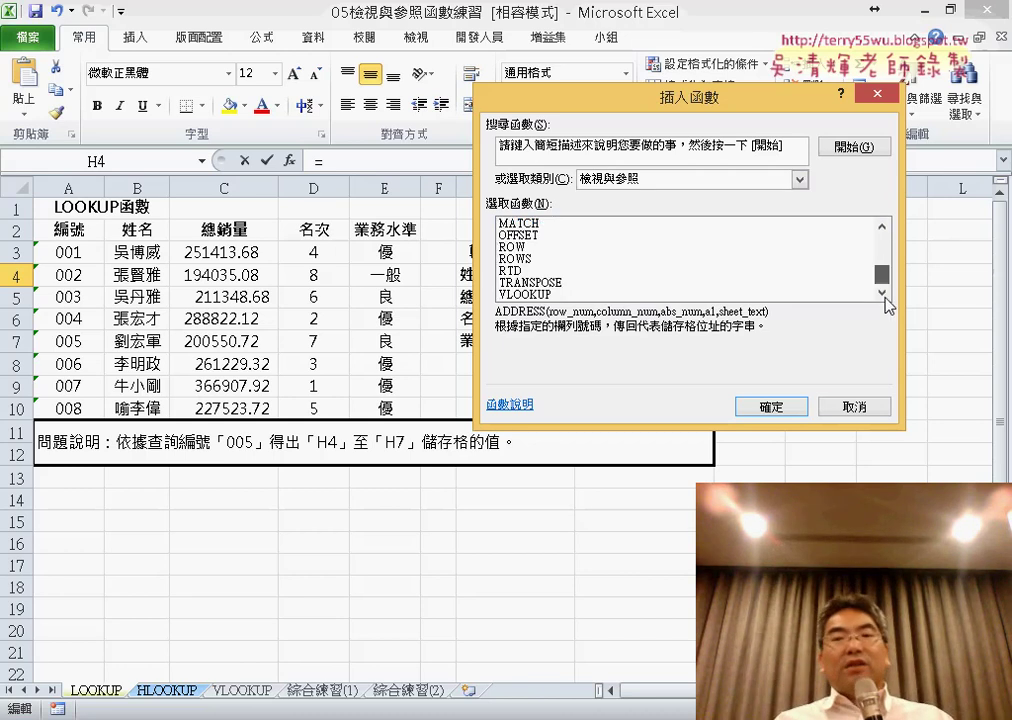
pyautogui.click(521, 295)
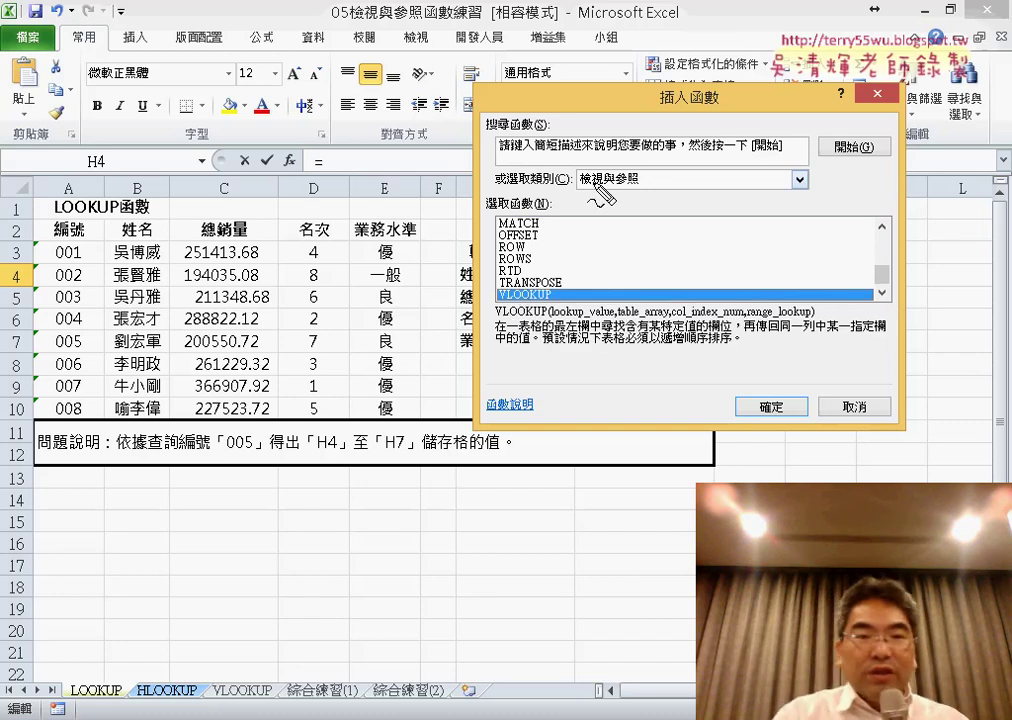
pyautogui.moveTo(648, 190); pyautogui.dragTo(648, 182)
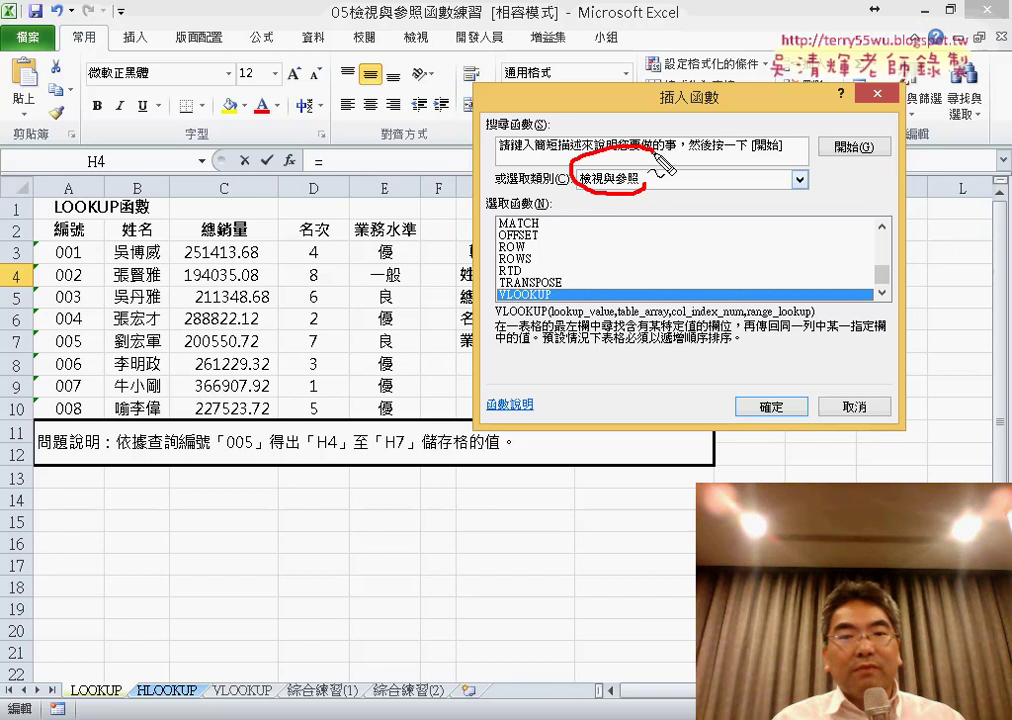
pyautogui.moveTo(548, 313); pyautogui.dragTo(572, 274)
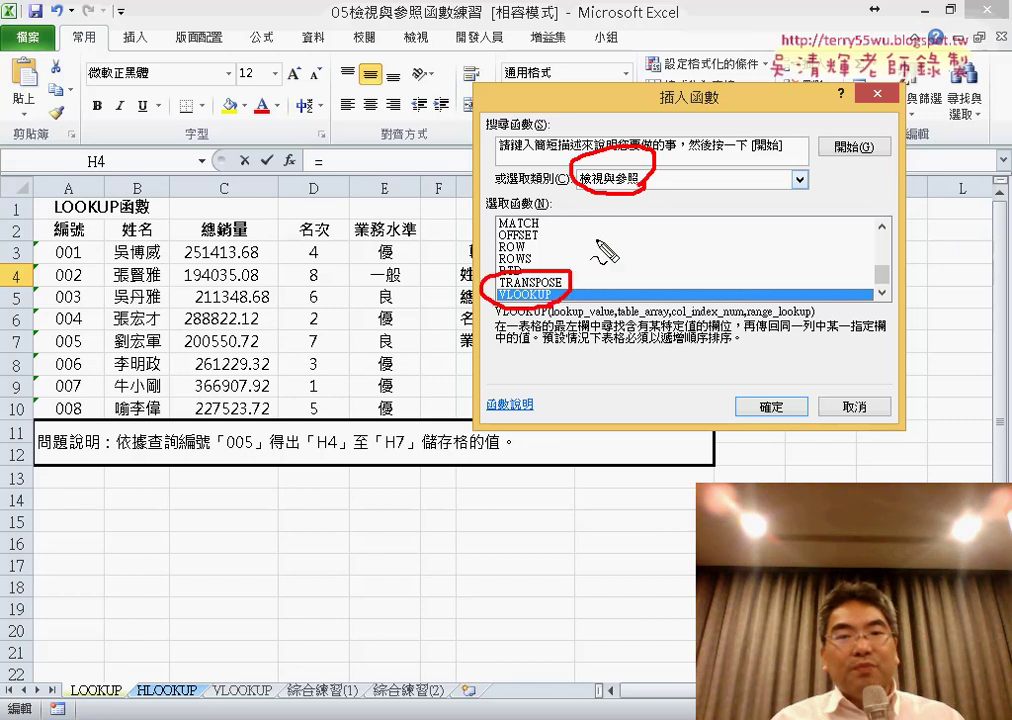
pyautogui.press('Escape')
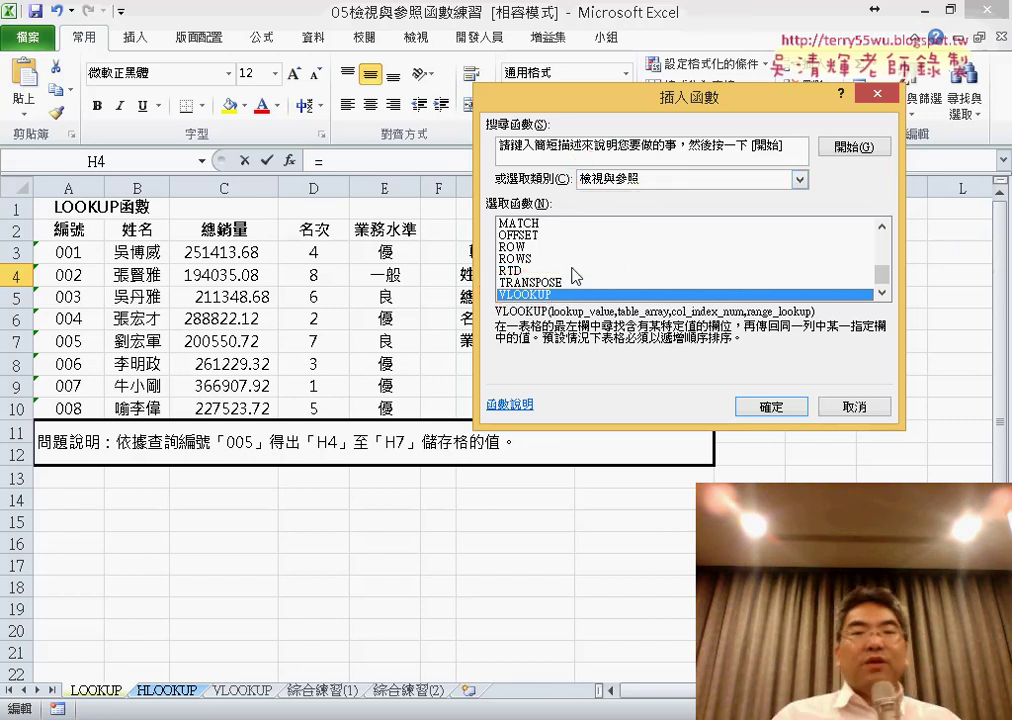
pyautogui.click(770, 405)
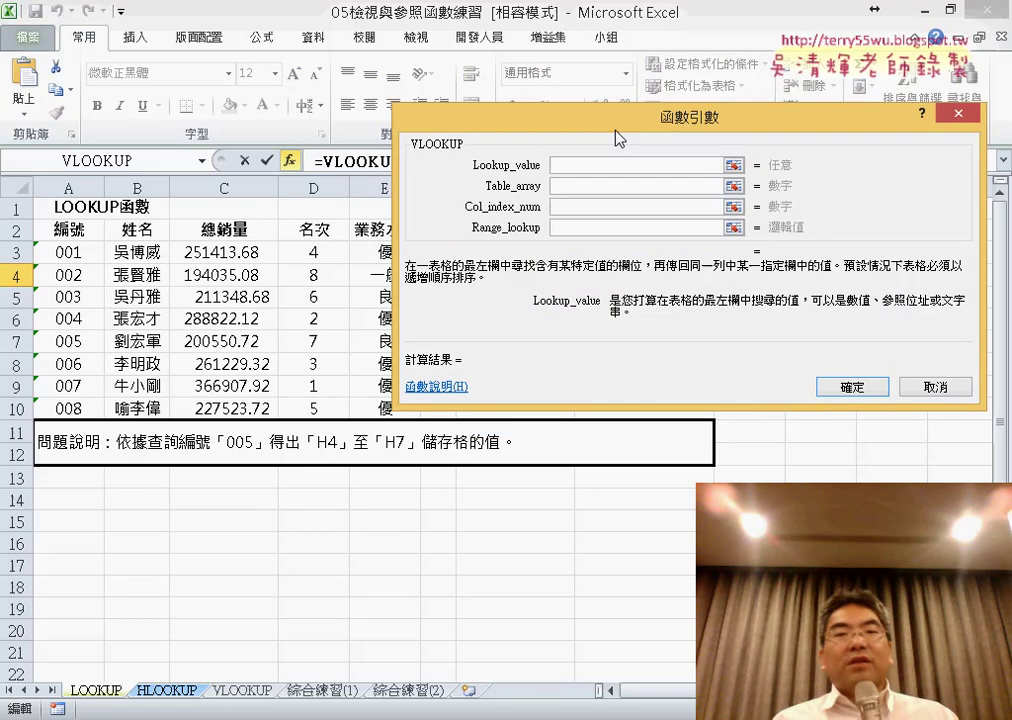
# Step: Drag the VLOOKUP Function Arguments window down and left so H3:H4 are uncovered
pyautogui.moveTo(615, 130); pyautogui.dragTo(617, 316)
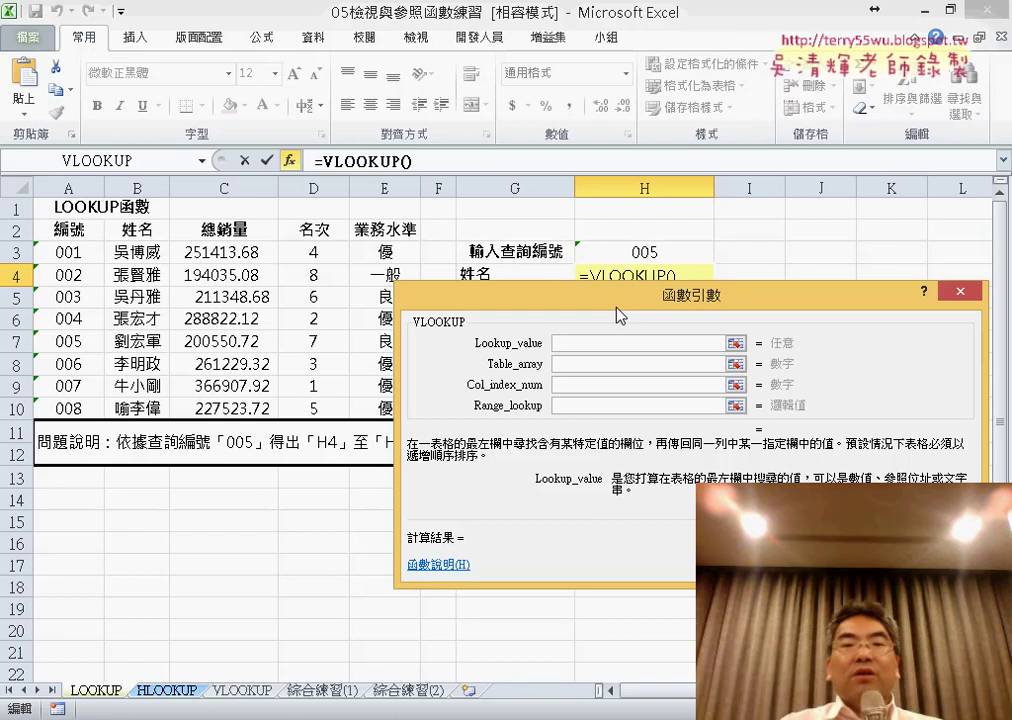
pyautogui.moveTo(617, 313); pyautogui.dragTo(408, 342)
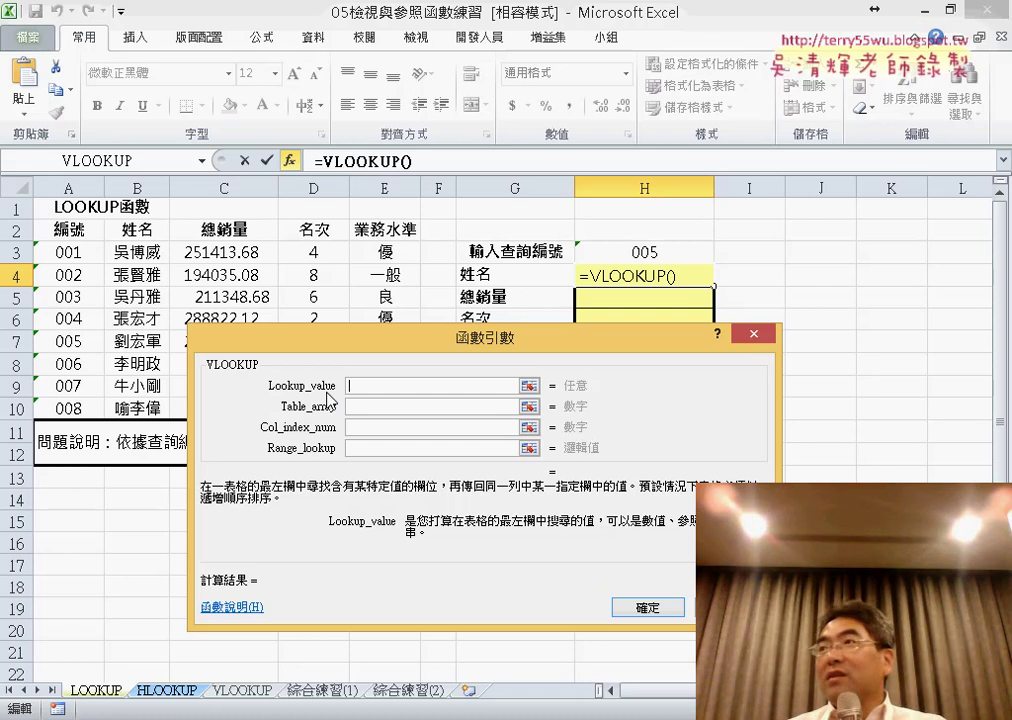
# Step: Set Lookup_value to H3, then shift the dialog lower to reveal the data table
pyautogui.click(647, 253)
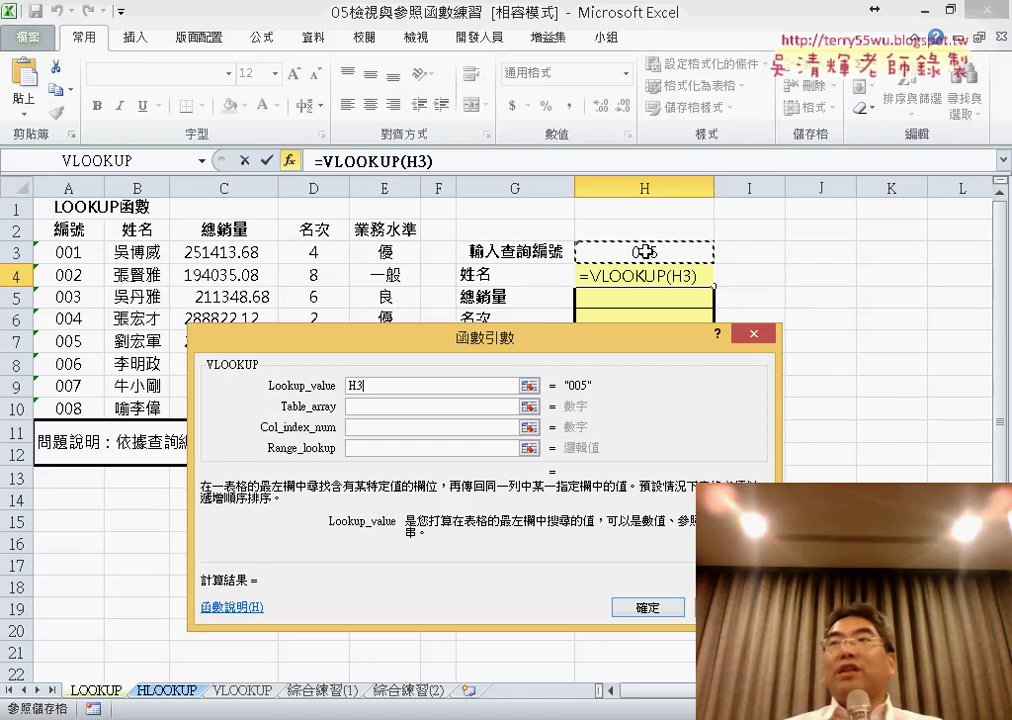
pyautogui.click(387, 409)
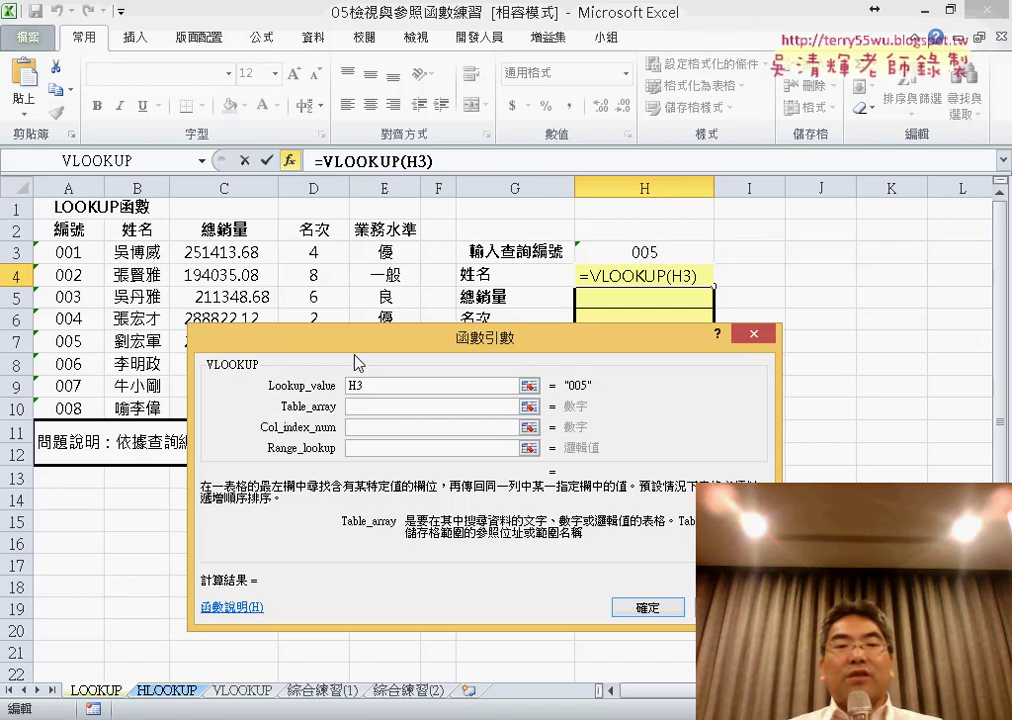
pyautogui.moveTo(358, 363); pyautogui.dragTo(487, 445)
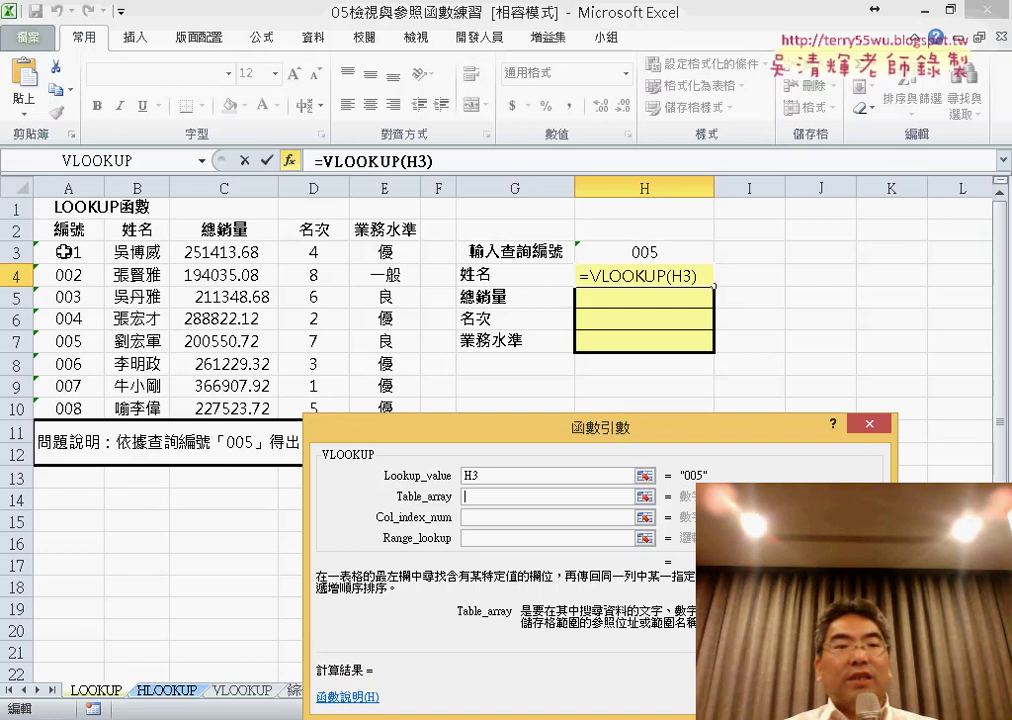
# Step: Fill Table_array with A3:E10, then pen-annotate the table and the lookup ID in H3
pyautogui.moveTo(63, 252)
pyautogui.mouseDown()
pyautogui.moveTo(397, 327)
pyautogui.moveTo(397, 405)
pyautogui.mouseUp()
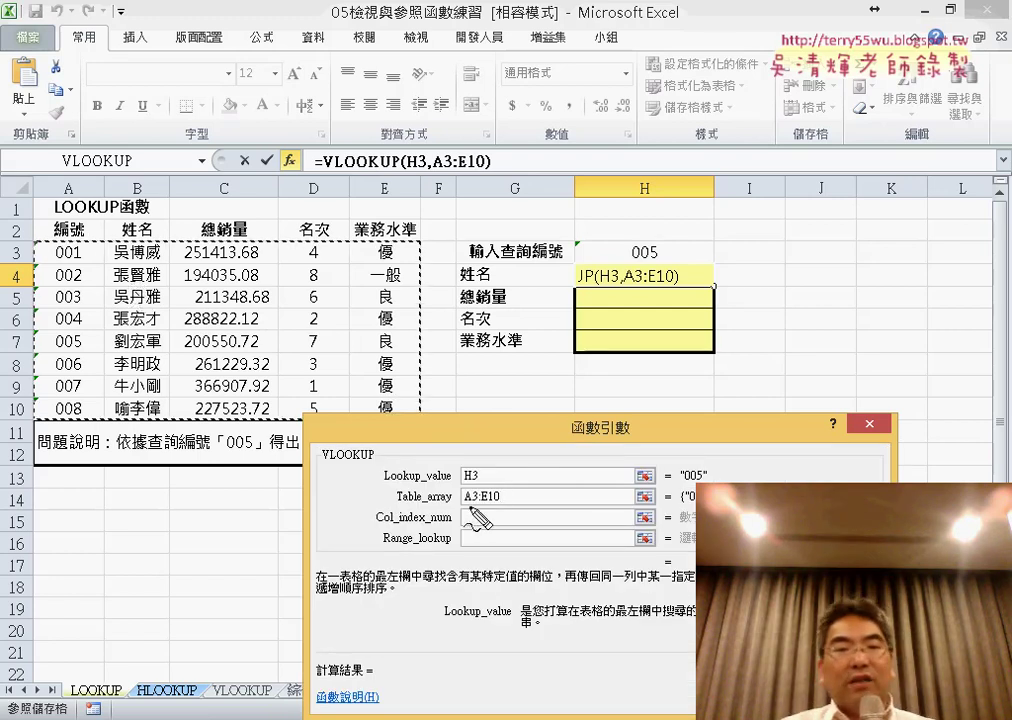
pyautogui.moveTo(461, 508); pyautogui.dragTo(510, 511)
pyautogui.moveTo(37, 245); pyautogui.dragTo(43, 430)
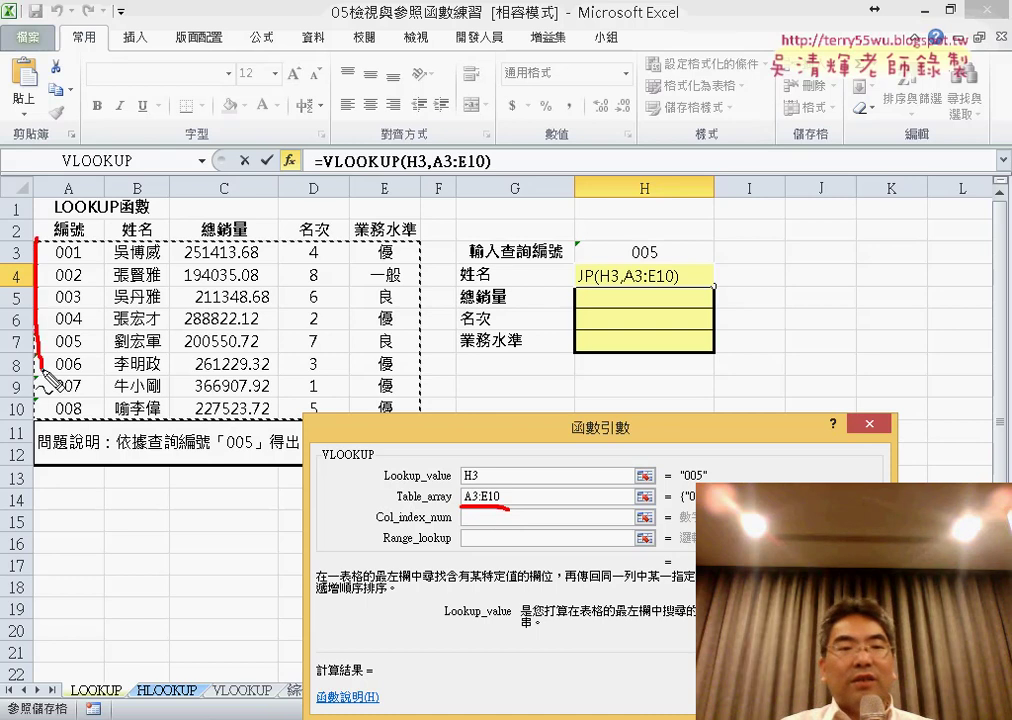
pyautogui.moveTo(42, 240)
pyautogui.mouseDown()
pyautogui.moveTo(378, 244)
pyautogui.moveTo(40, 422)
pyautogui.mouseUp()
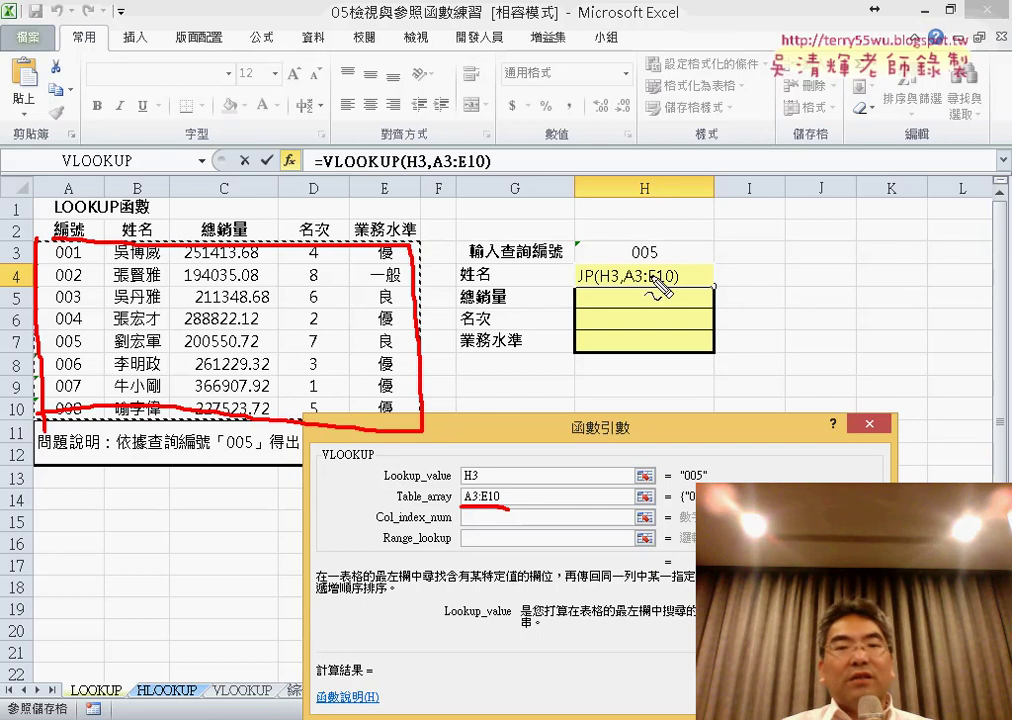
pyautogui.moveTo(655, 236)
pyautogui.mouseDown()
pyautogui.moveTo(667, 255)
pyautogui.moveTo(488, 163)
pyautogui.moveTo(383, 207)
pyautogui.mouseUp()
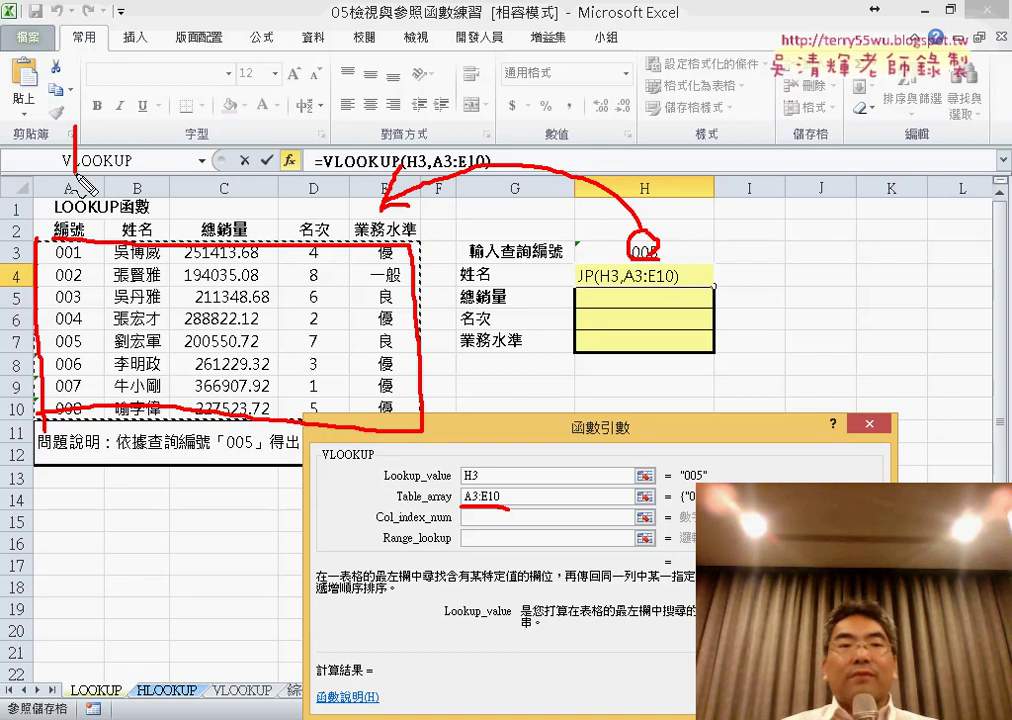
# Step: Annotate column A as the search column and mark Col_index_num with column number 2
pyautogui.moveTo(75, 125); pyautogui.dragTo(75, 175)
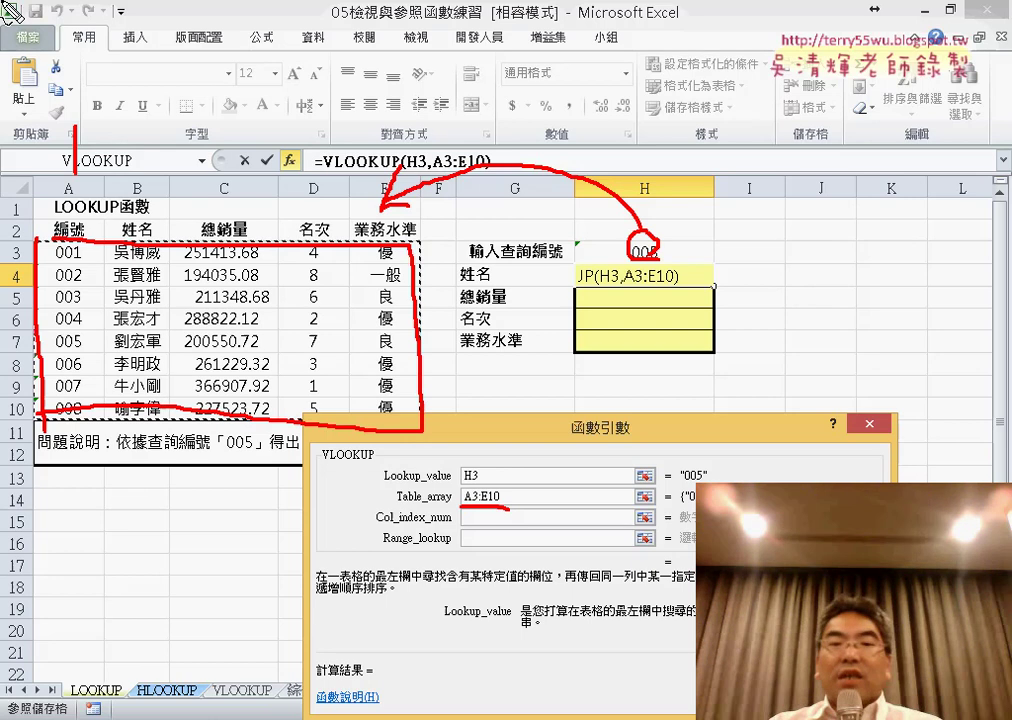
pyautogui.moveTo(376, 525); pyautogui.dragTo(400, 524)
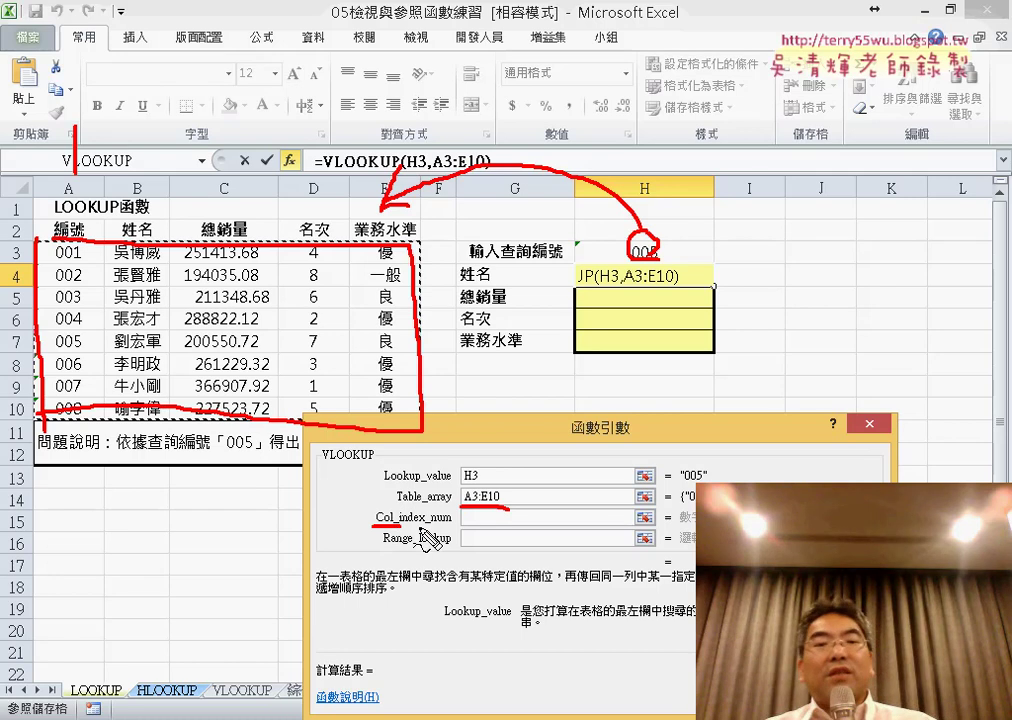
pyautogui.moveTo(414, 524); pyautogui.dragTo(452, 524)
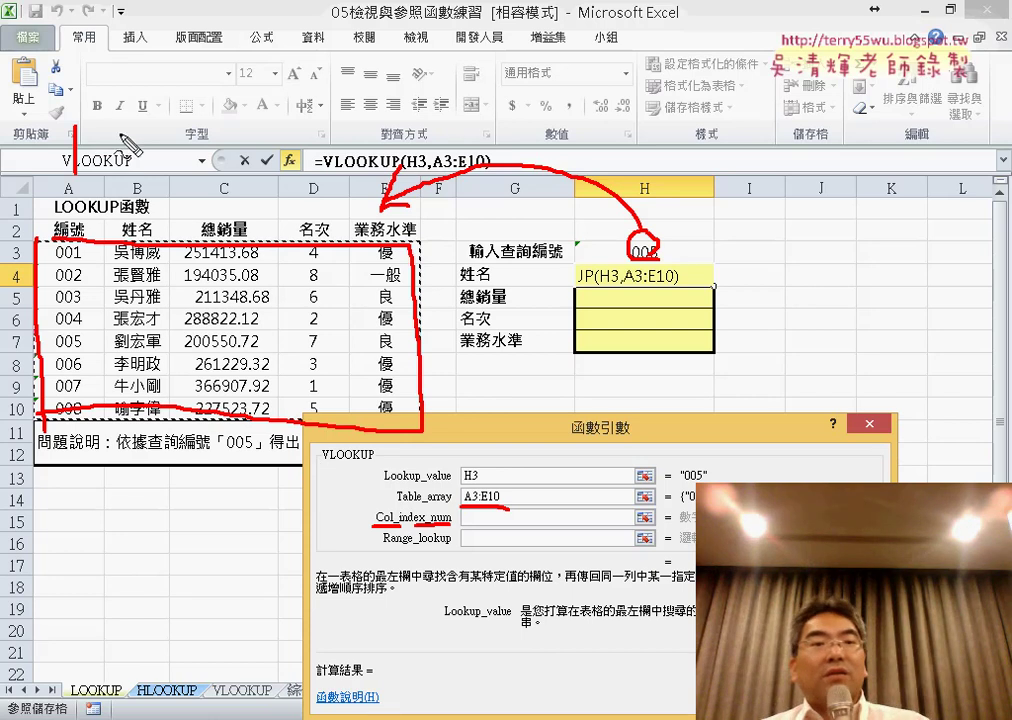
pyautogui.moveTo(118, 135); pyautogui.dragTo(148, 167)
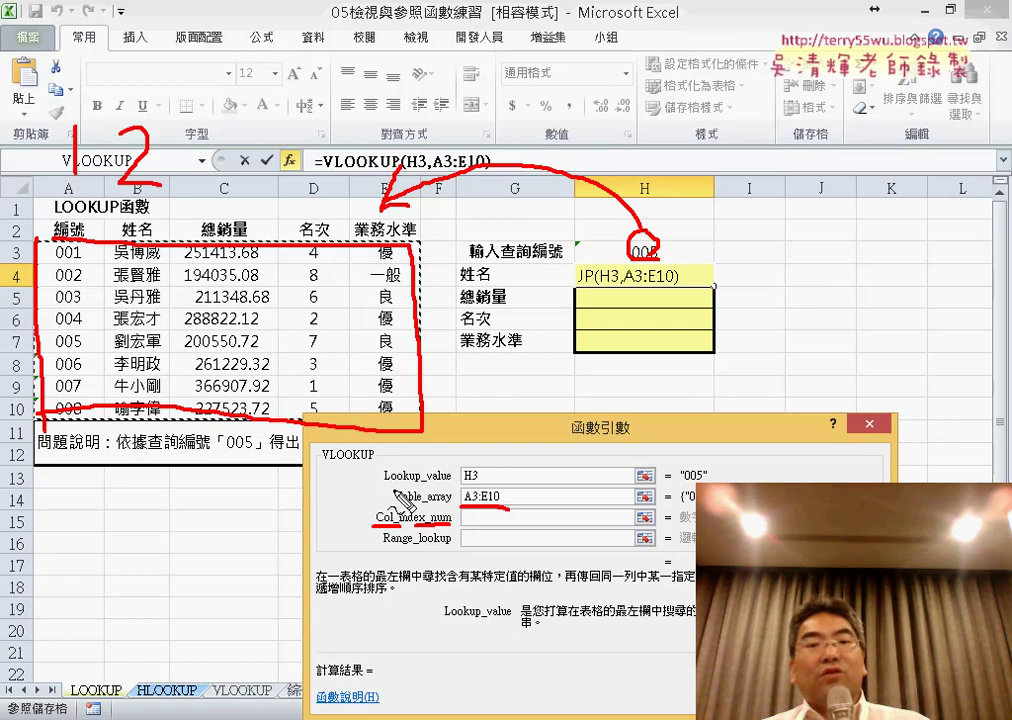
# Step: Enter column index 2 and range lookup 0 for an exact match, then commit H4's formula
pyautogui.press('Escape')
pyautogui.click(466, 496)
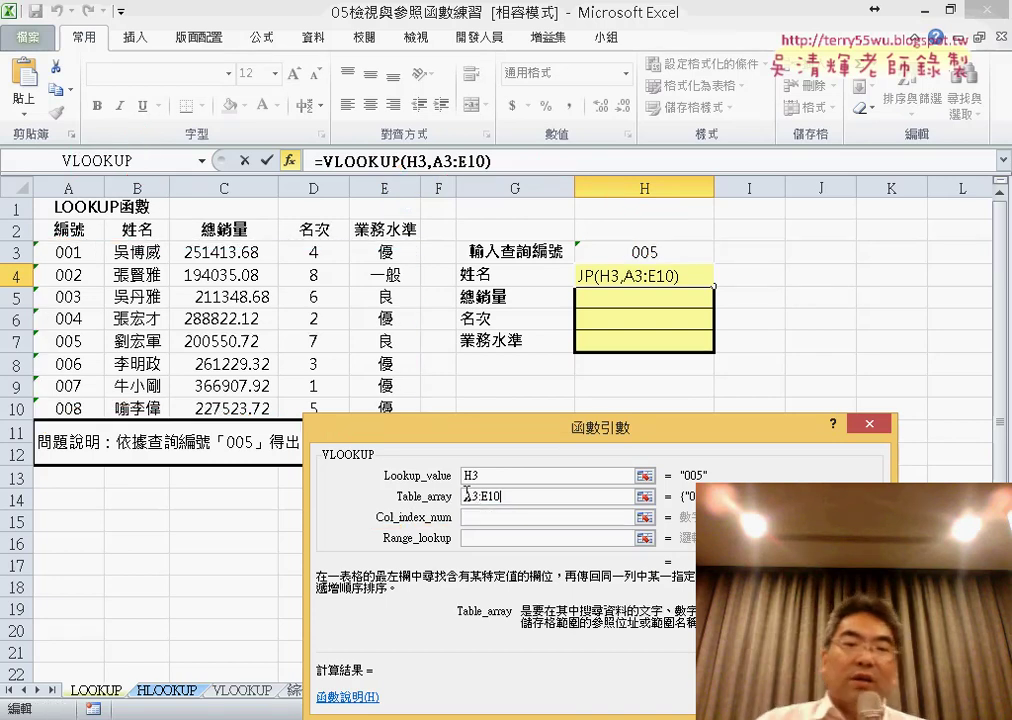
pyautogui.click(495, 517)
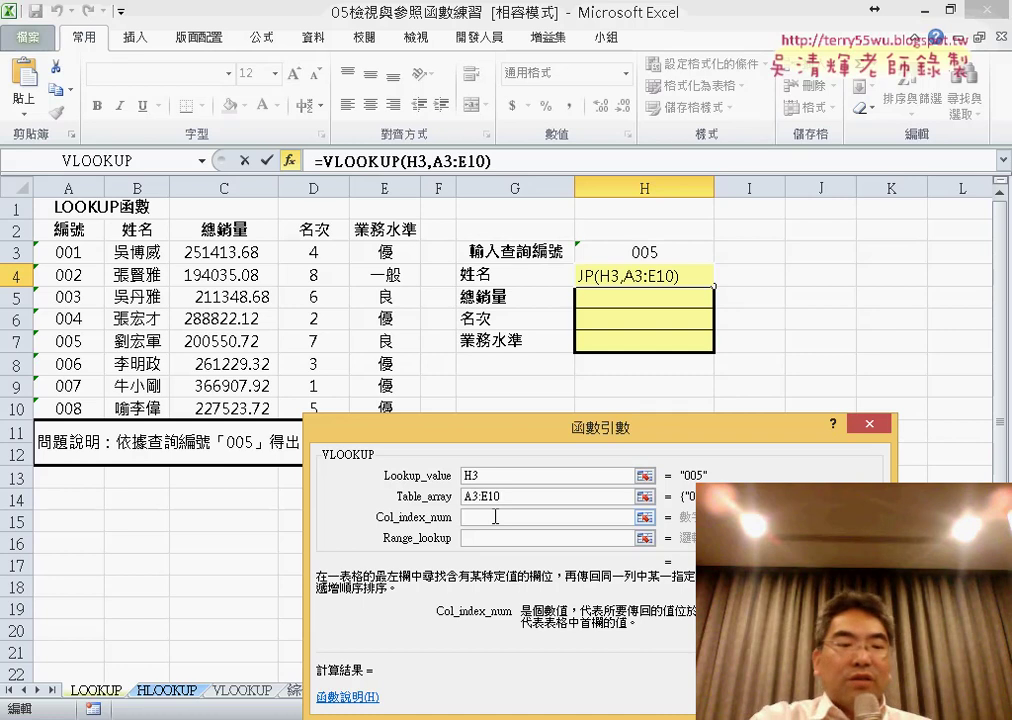
pyautogui.write('2')
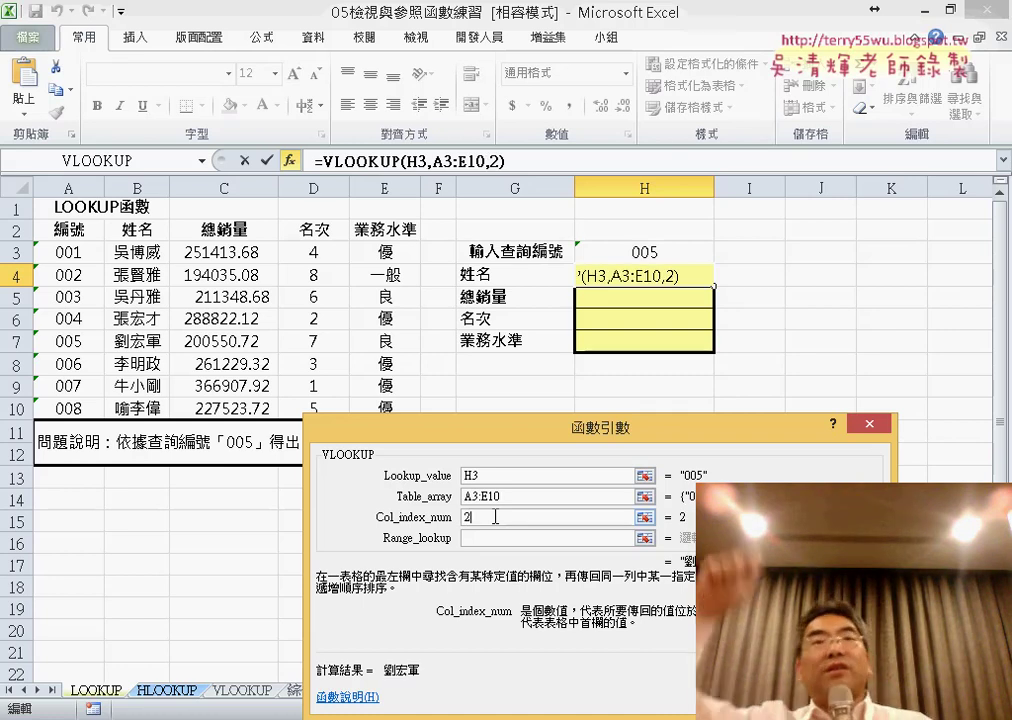
pyautogui.click(484, 539)
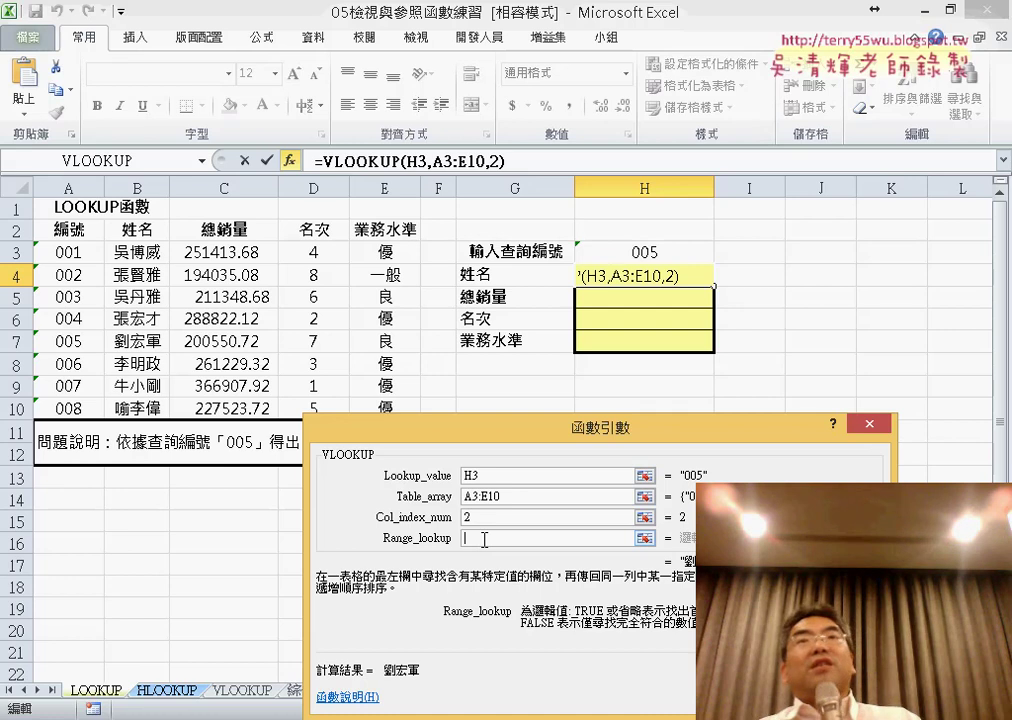
pyautogui.write('0')
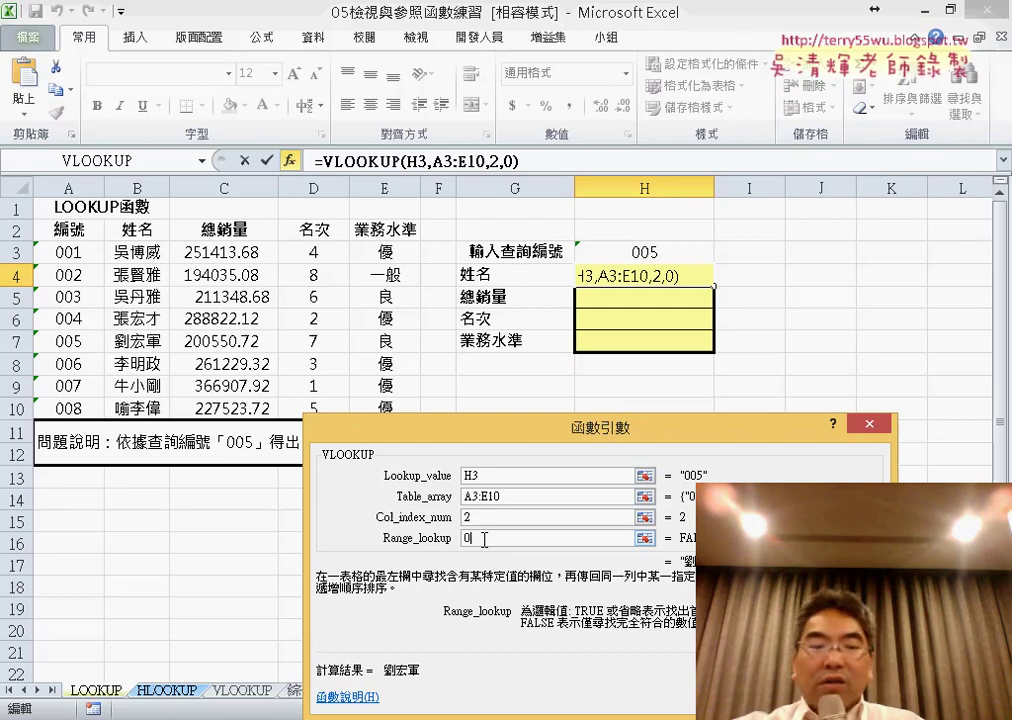
pyautogui.press('BackSpace')
pyautogui.write('1')
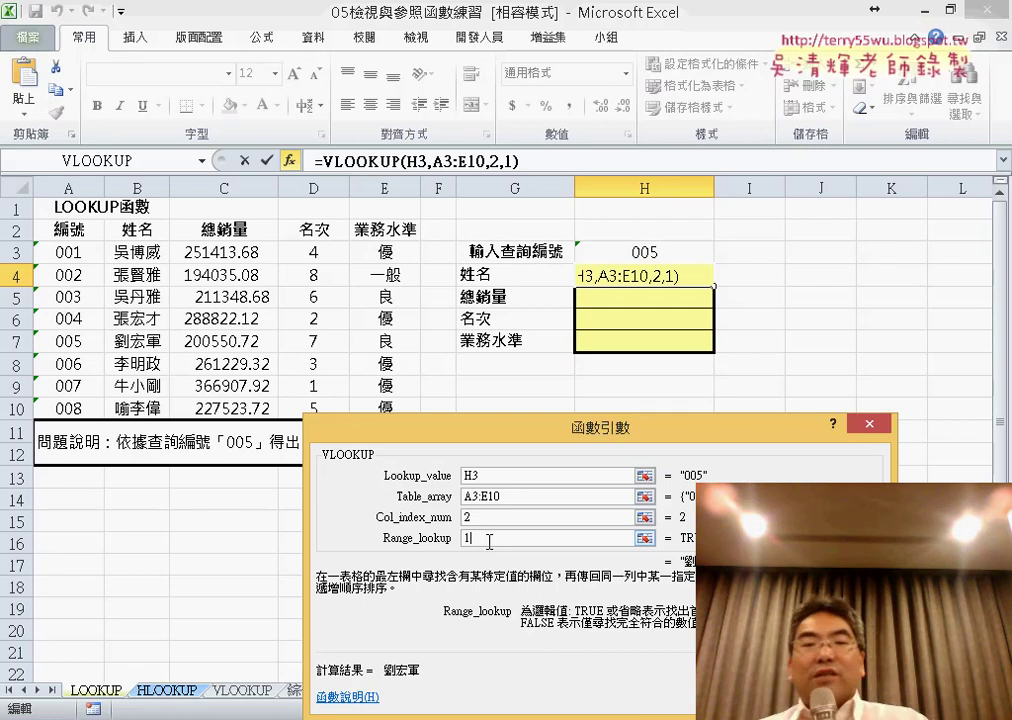
pyautogui.press('BackSpace')
pyautogui.write('0')
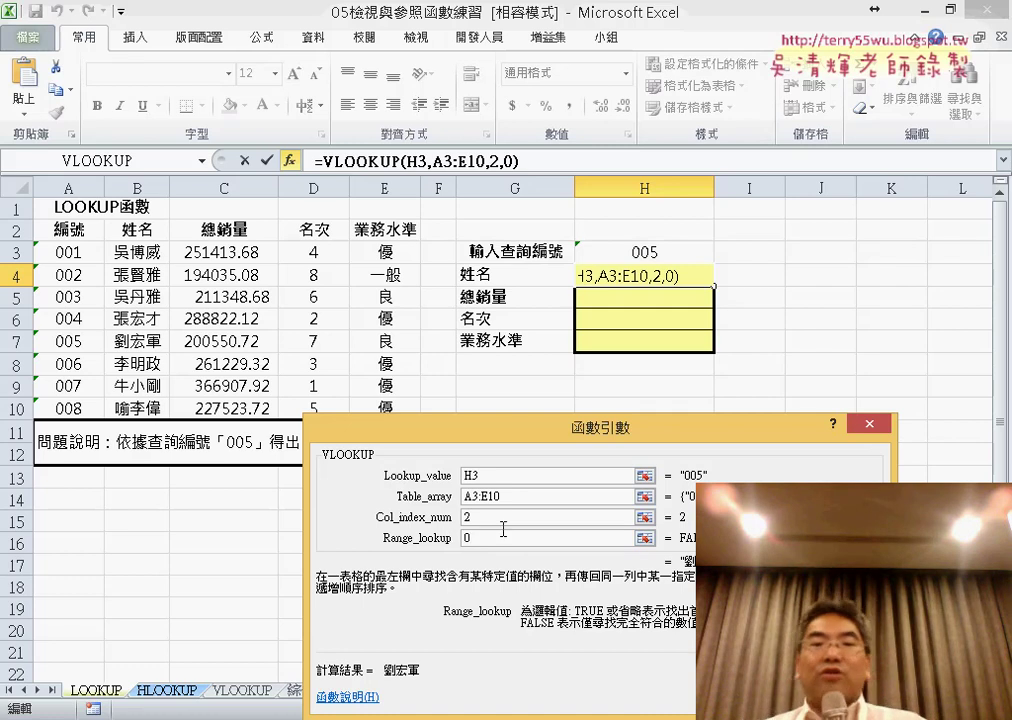
pyautogui.press('Return')
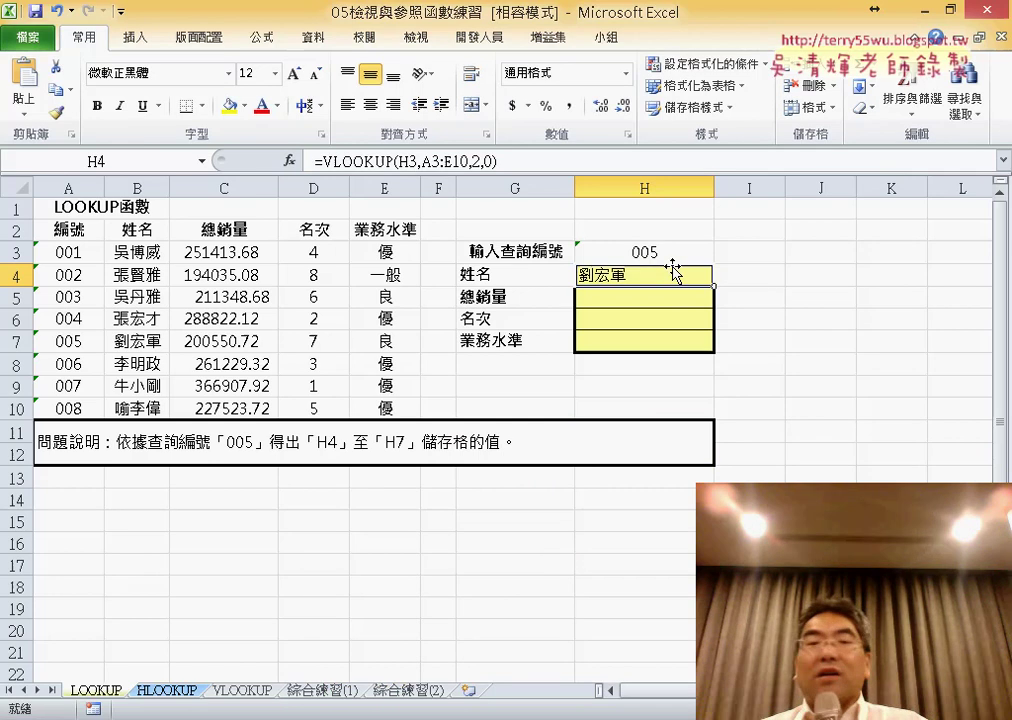
# Step: Change the lookup ID in H3 from 005 to 009
pyautogui.click(679, 254)
pyautogui.doubleClick(684, 254)
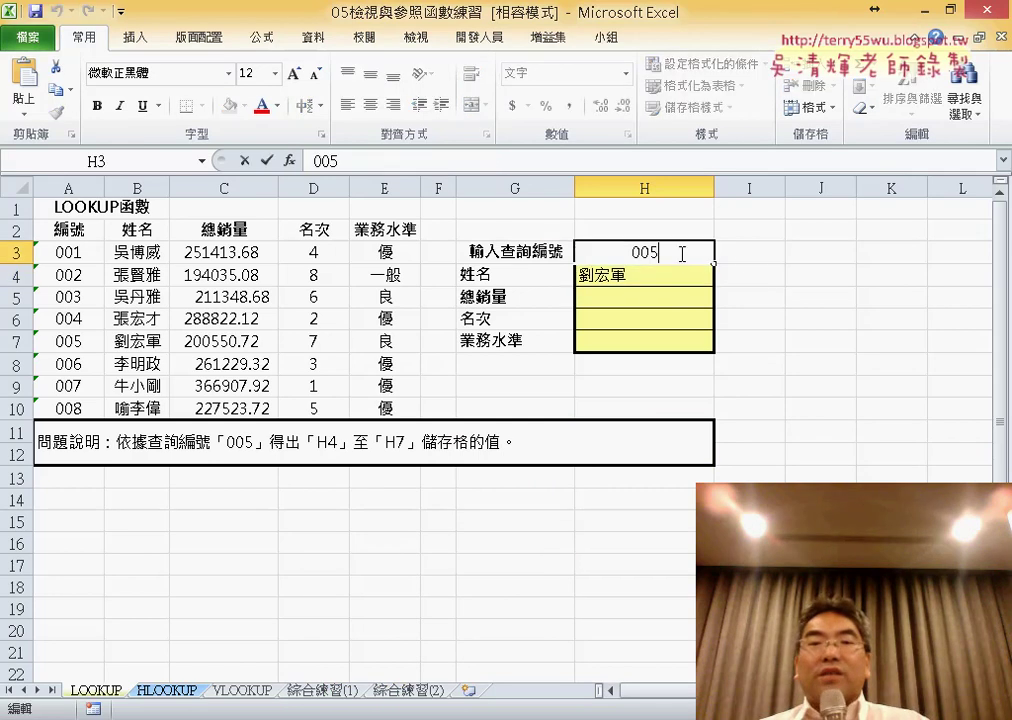
pyautogui.moveTo(680, 253); pyautogui.dragTo(671, 253)
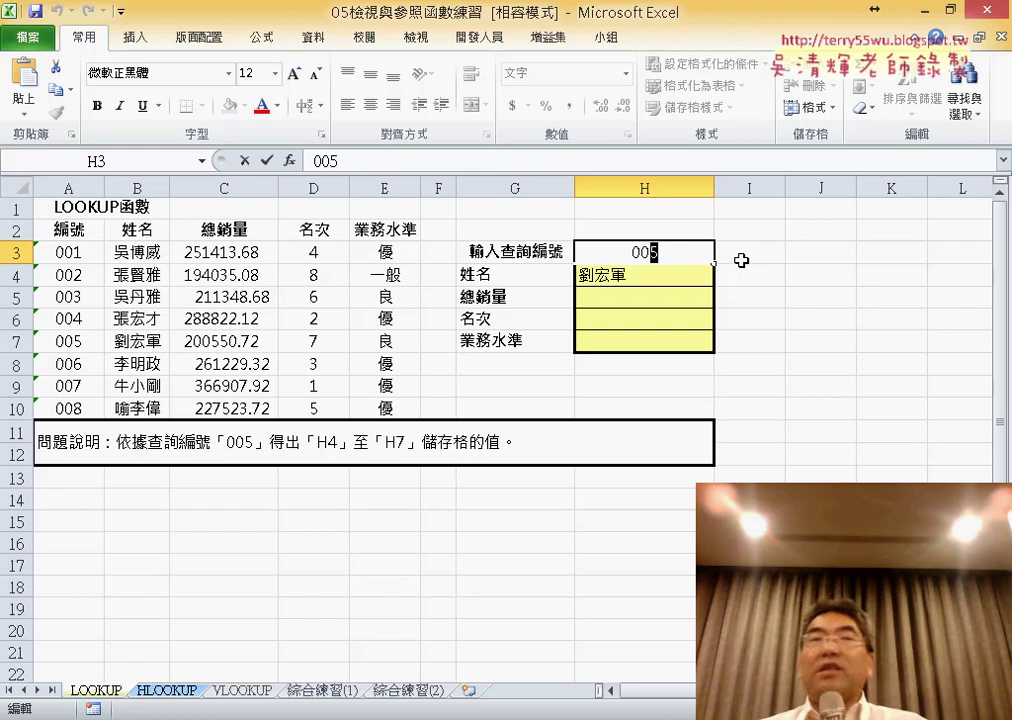
pyautogui.write('9')
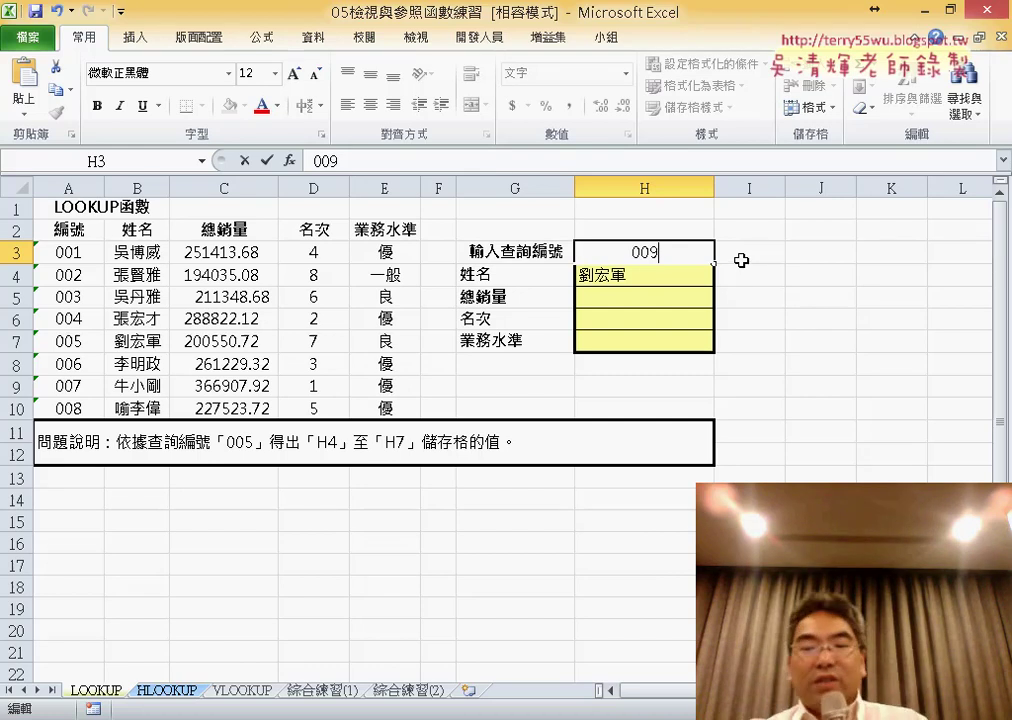
pyautogui.press('Return')
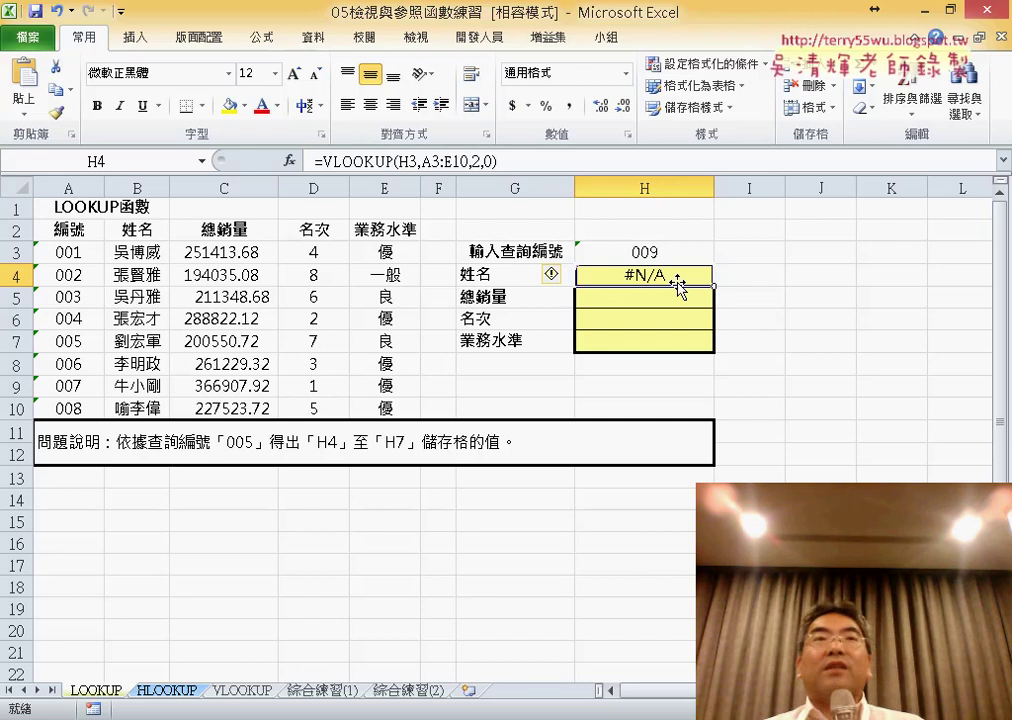
# Step: Edit H4's formula to =VLOOKUP(H3,A3:E10,2,1) for approximate matching
pyautogui.click(485, 160)
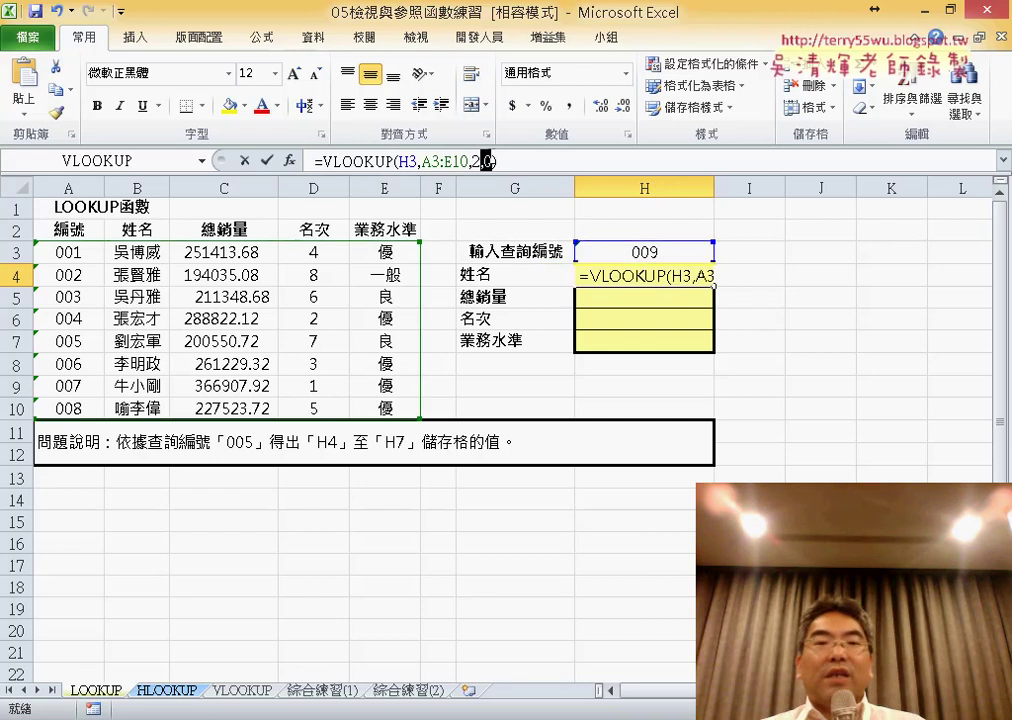
pyautogui.click(489, 160)
pyautogui.press('BackSpace')
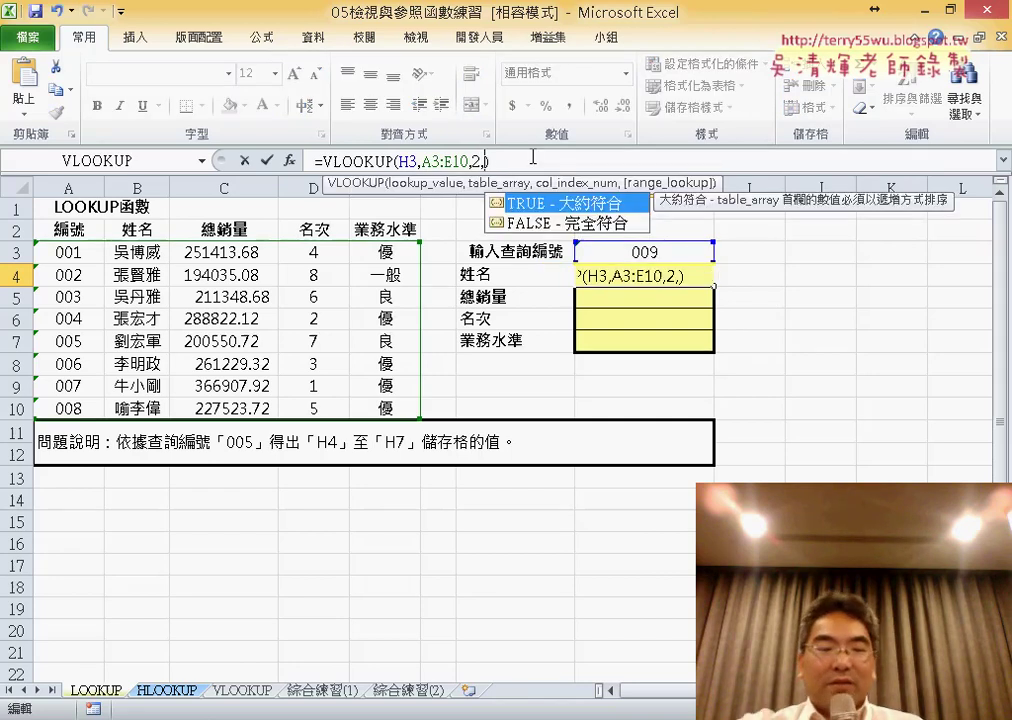
pyautogui.write('1')
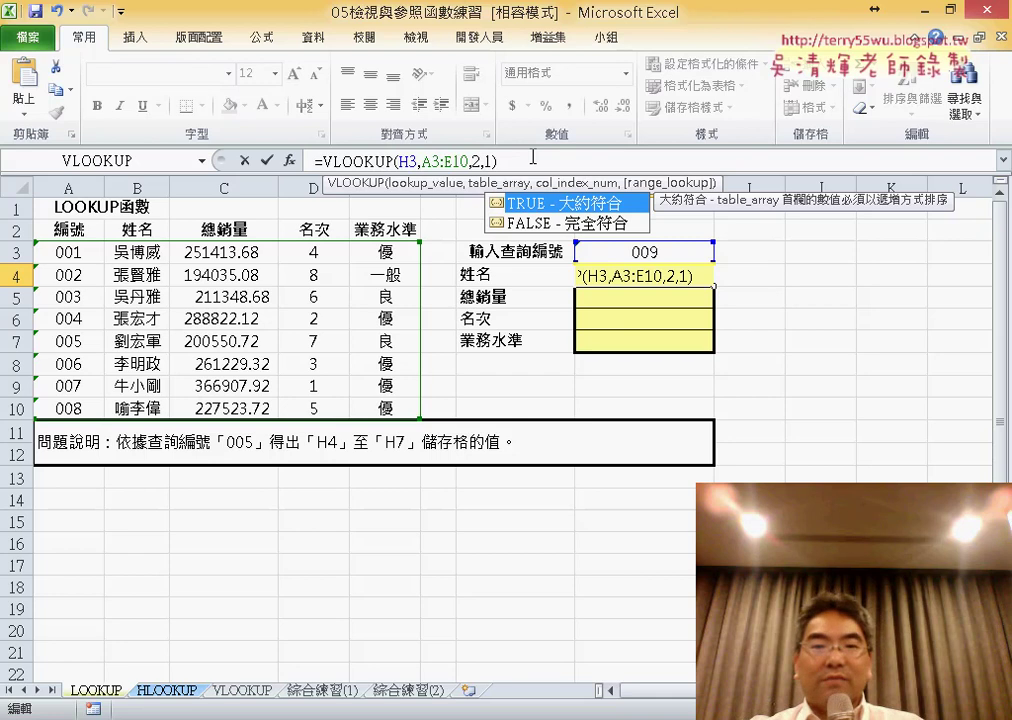
pyautogui.press('Return')
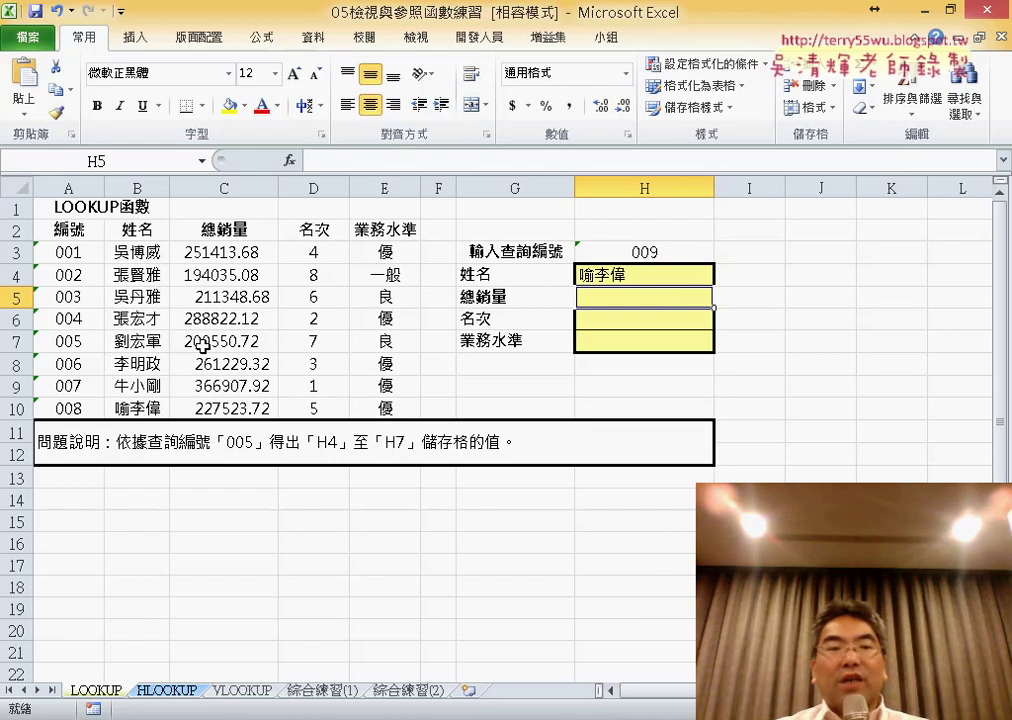
# Step: Restore the ID in H3 to 005 and centre the name in H4
pyautogui.doubleClick(653, 251)
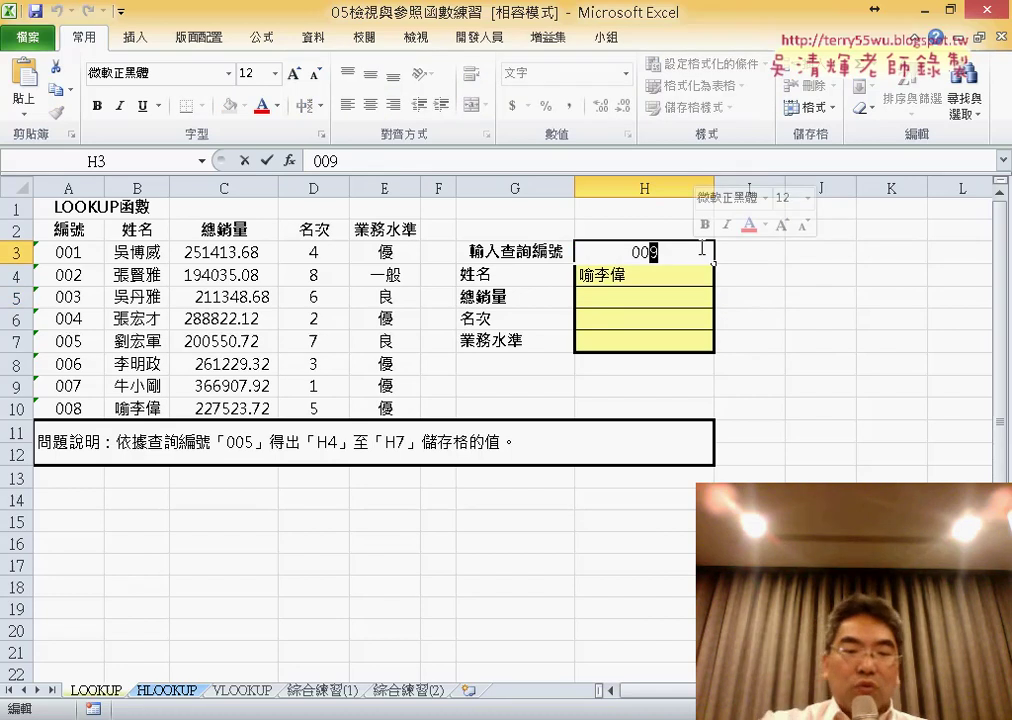
pyautogui.write('5')
pyautogui.press('Return')
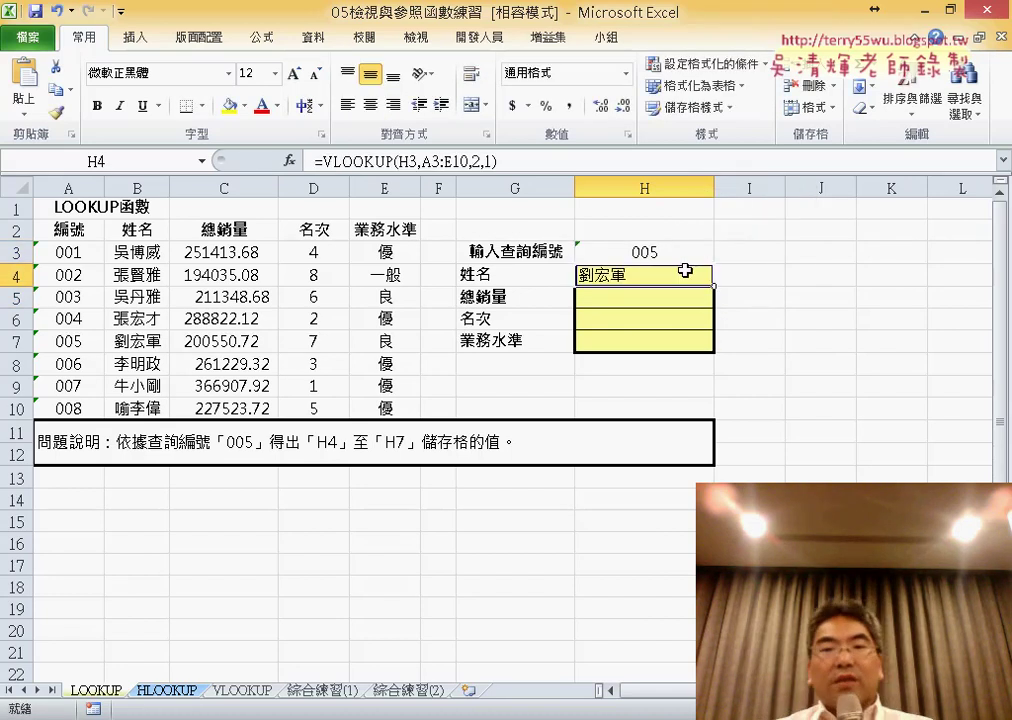
pyautogui.click(370, 104)
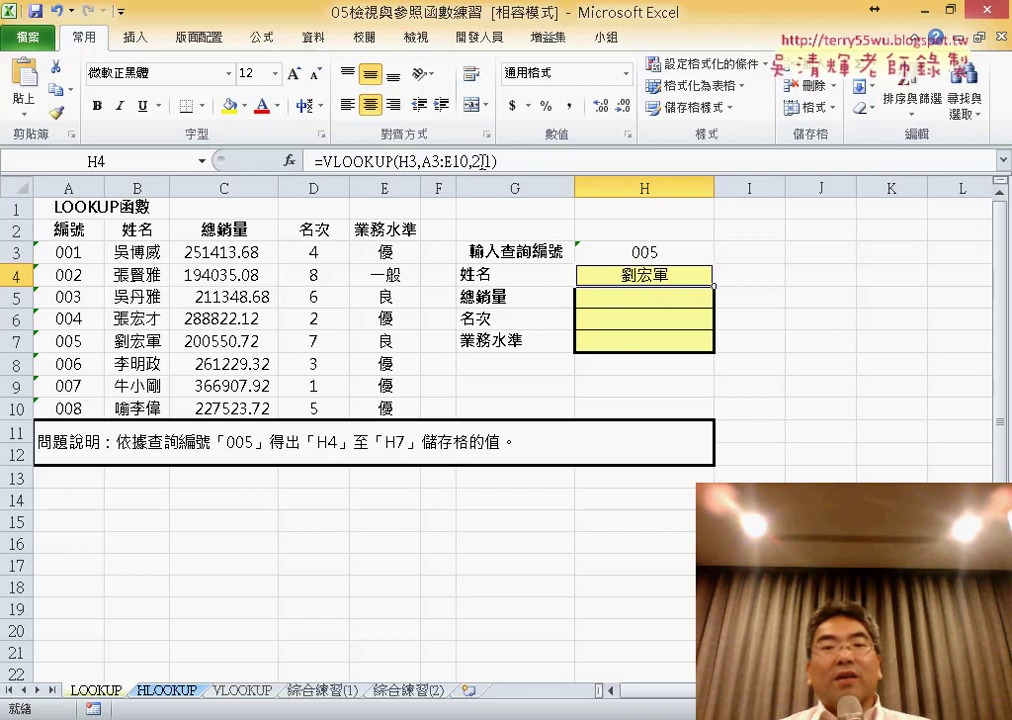
# Step: Copy the formula text =VLOOKUP(H3,A3:E10,2,1) from H4 and paste it into H5
pyautogui.click(476, 160)
pyautogui.doubleClick(476, 160)
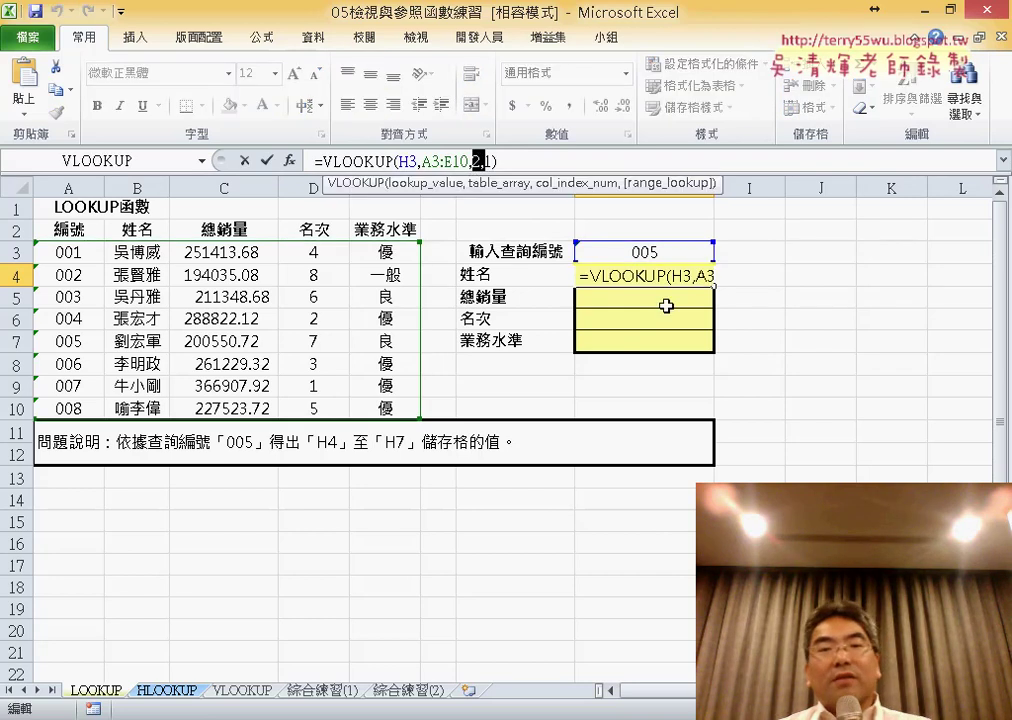
pyautogui.moveTo(497, 160); pyautogui.dragTo(430, 147)
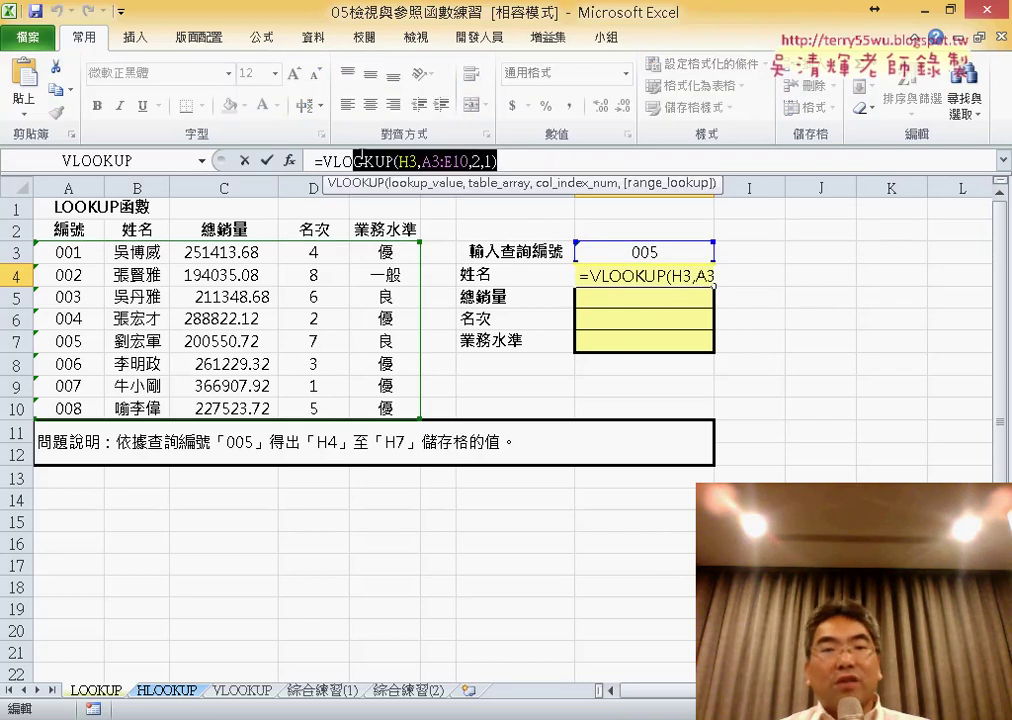
pyautogui.rightClick(585, 152)
pyautogui.click(610, 187)
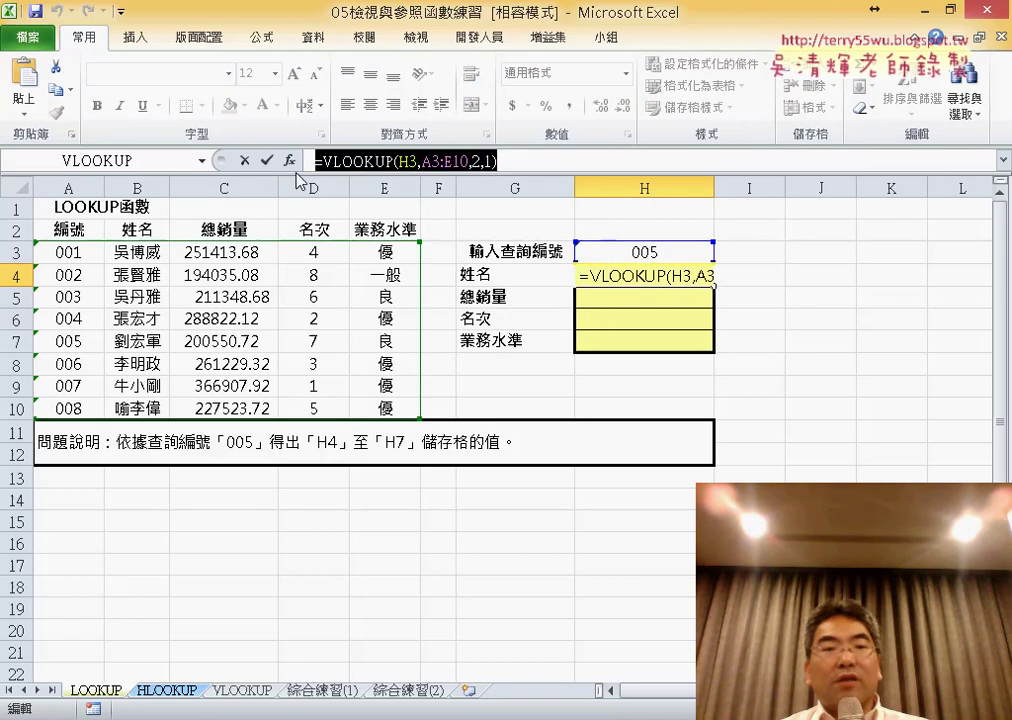
pyautogui.click(245, 162)
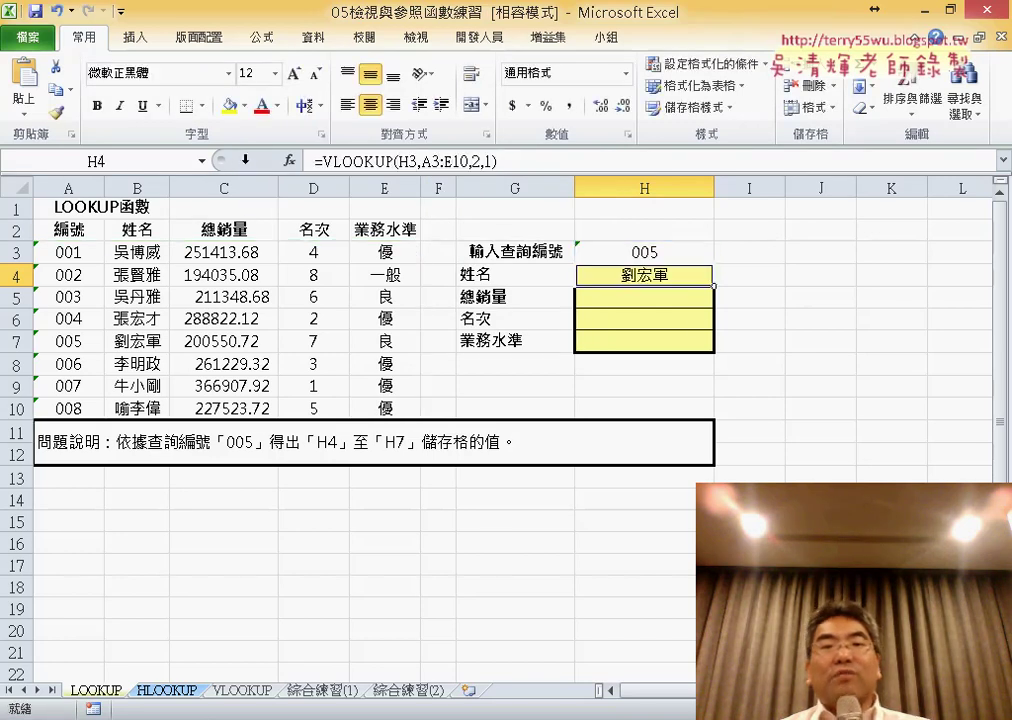
pyautogui.click(685, 302)
pyautogui.rightClick(402, 161)
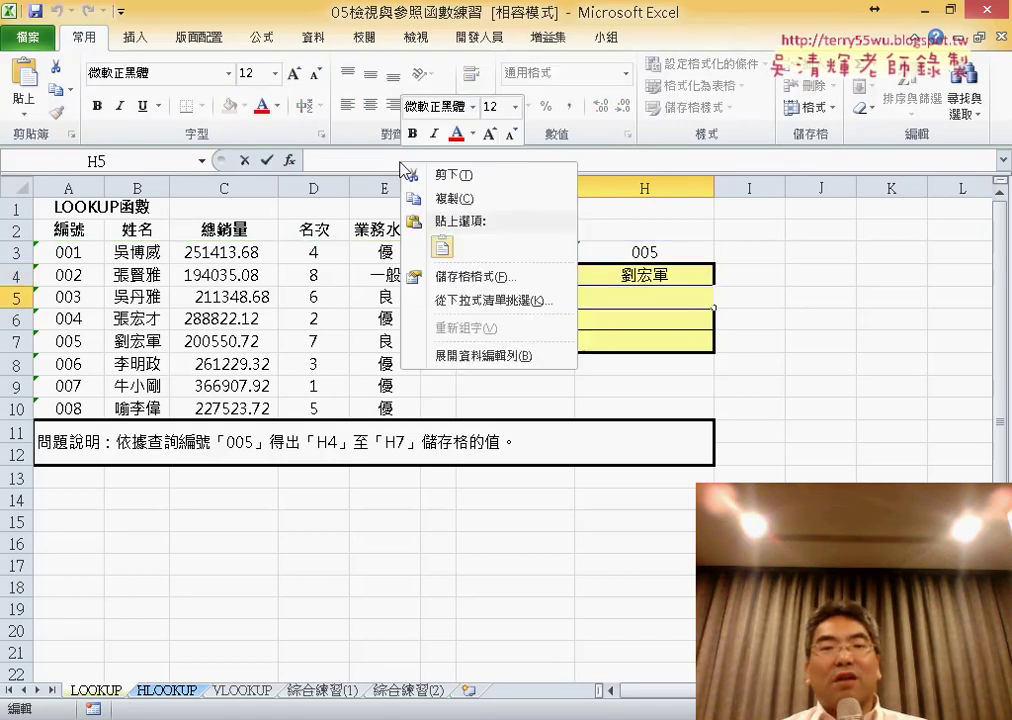
pyautogui.click(443, 248)
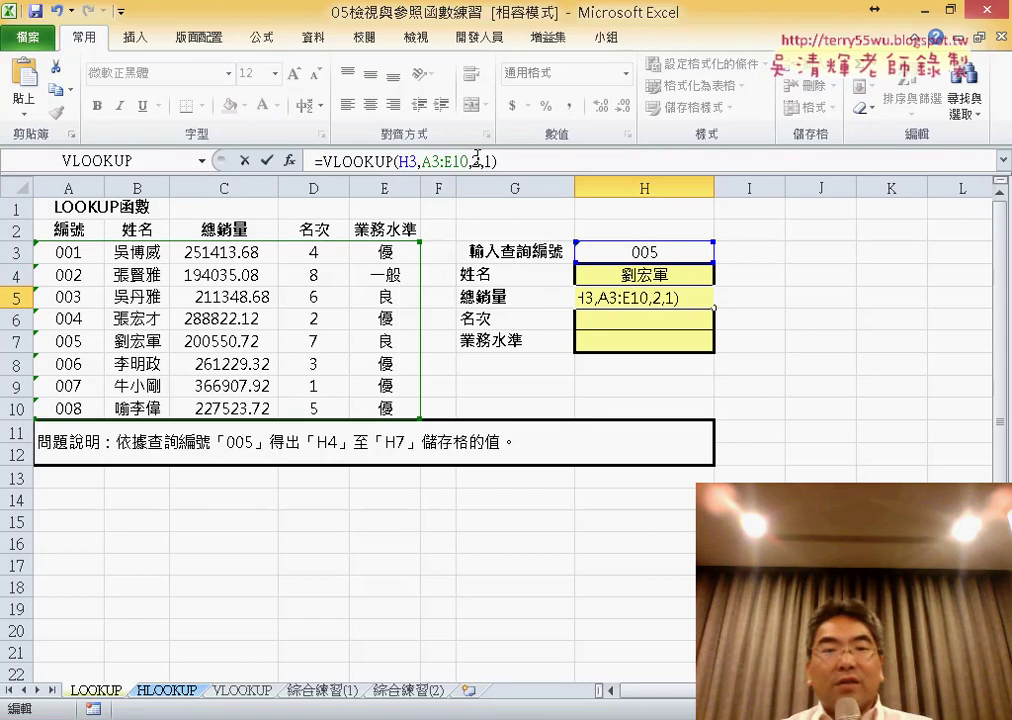
# Step: Set H5's column index to 3 for sales total, and paste into H6 with index 4 for rank
pyautogui.doubleClick(477, 161)
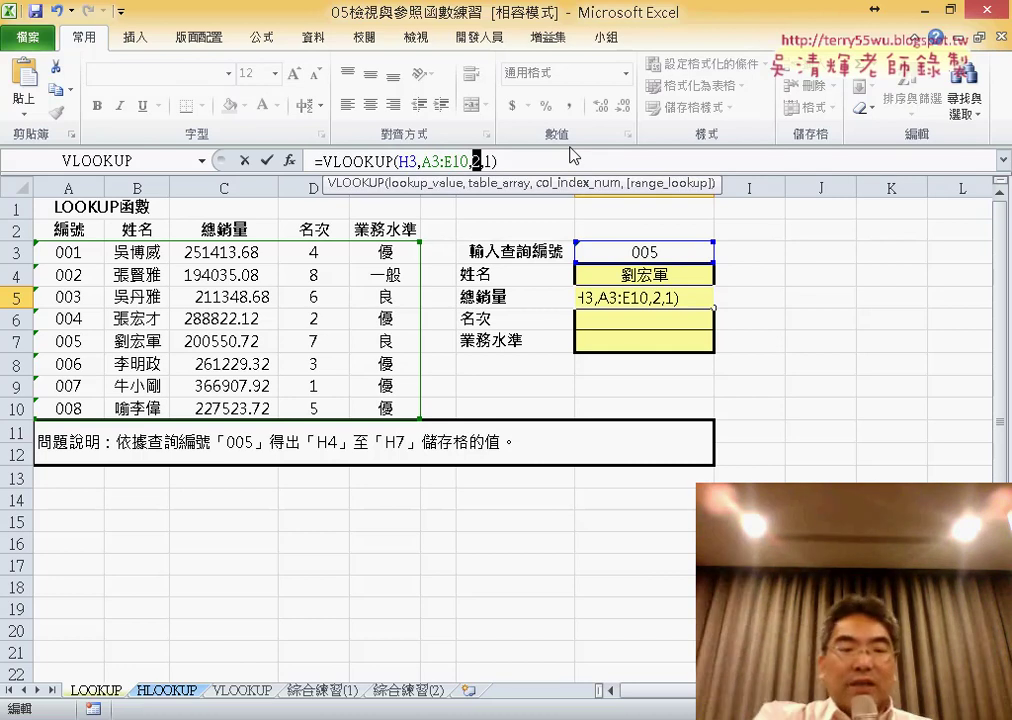
pyautogui.write('3')
pyautogui.press('Return')
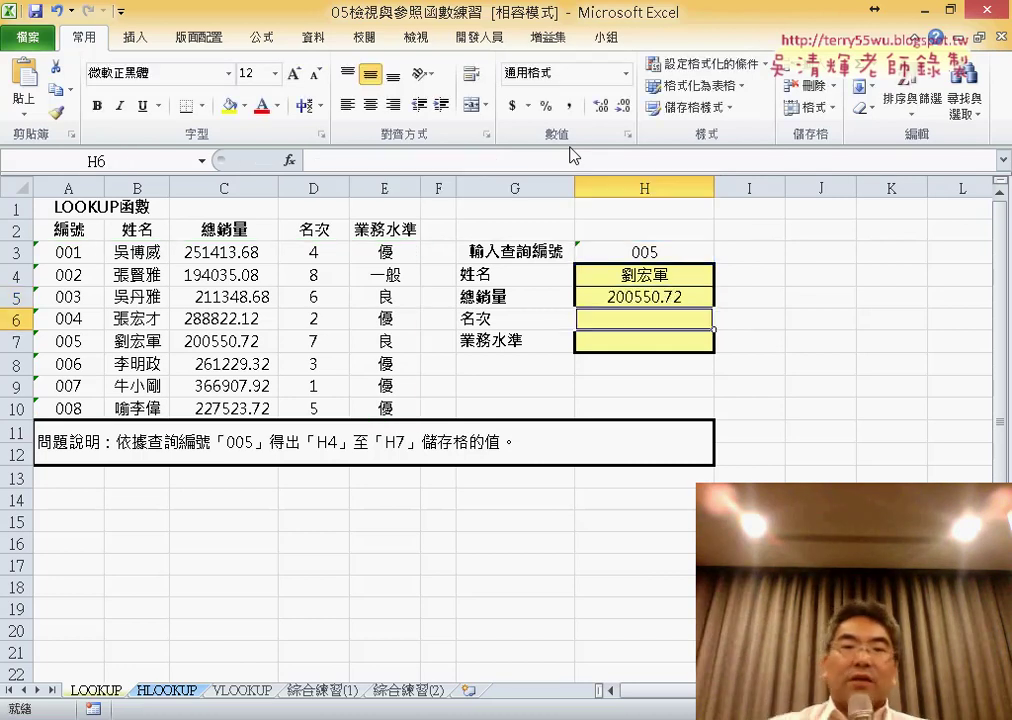
pyautogui.rightClick(399, 153)
pyautogui.click(436, 241)
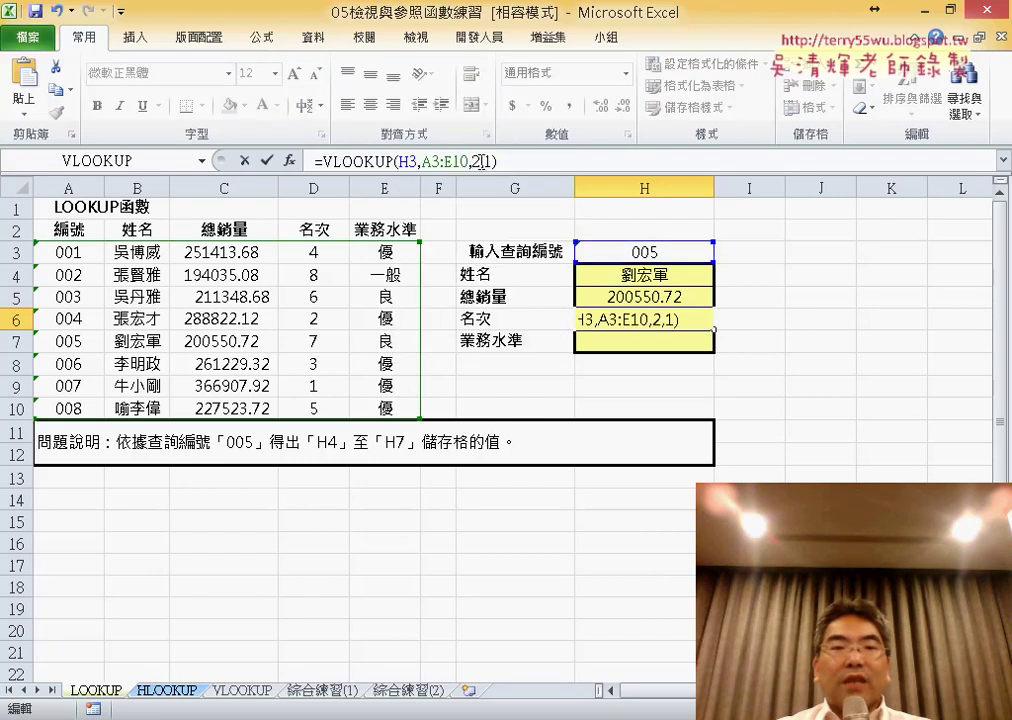
pyautogui.doubleClick(476, 161)
pyautogui.write('4')
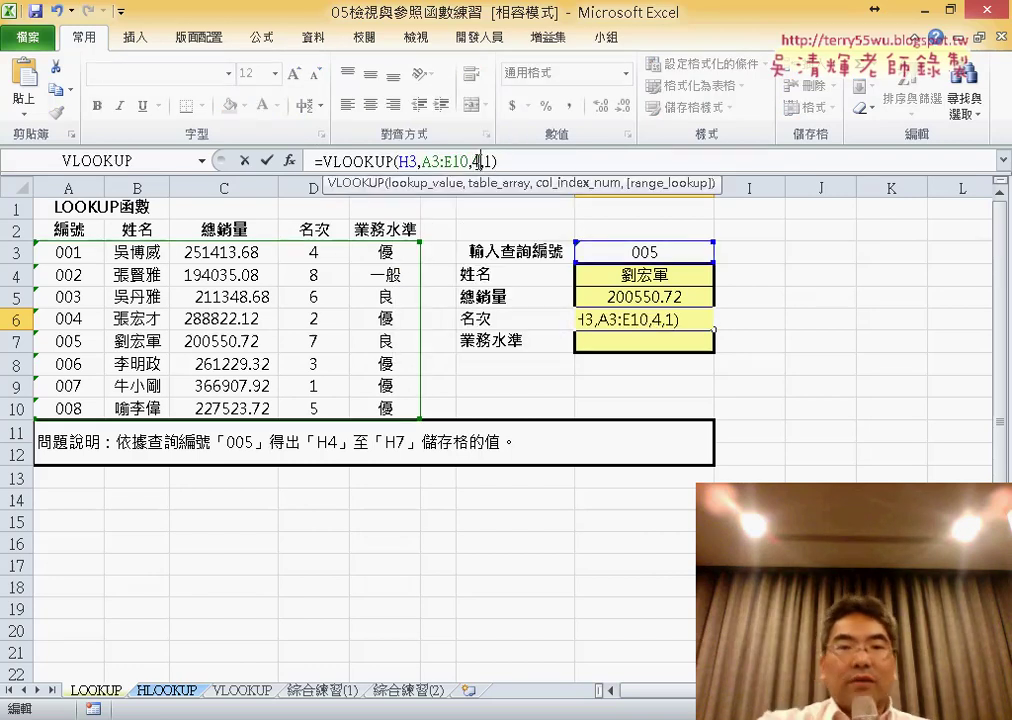
pyautogui.click(268, 161)
# Step: Paste the formula into H7 with column index 5 to return 良, then select H4:H7
pyautogui.click(646, 340)
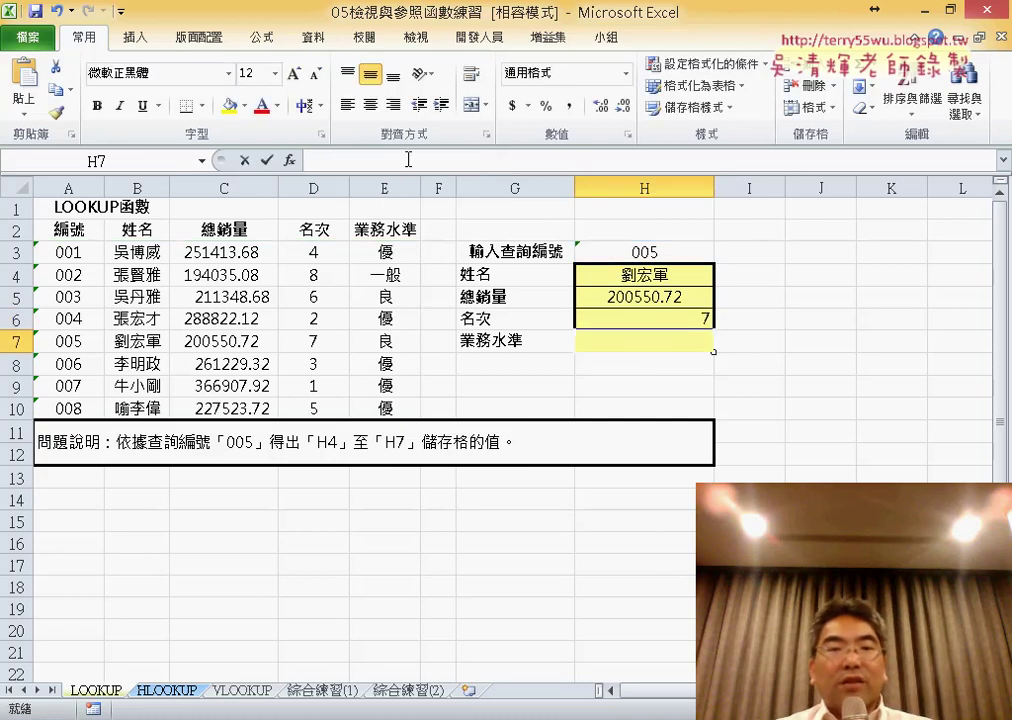
pyautogui.rightClick(408, 160)
pyautogui.click(446, 248)
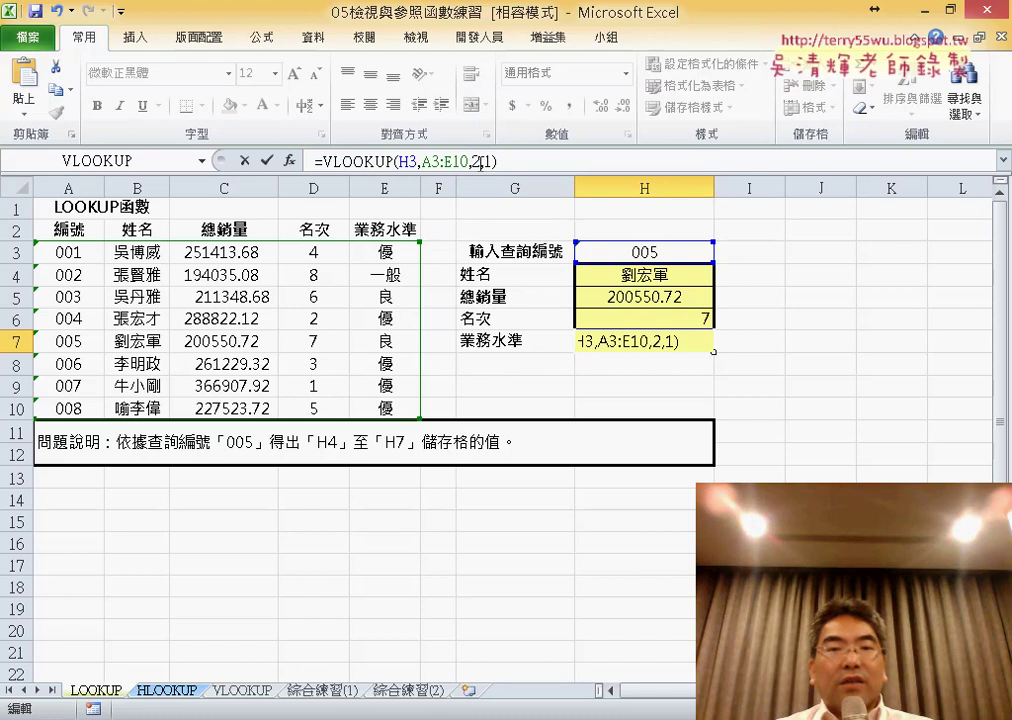
pyautogui.write('5')
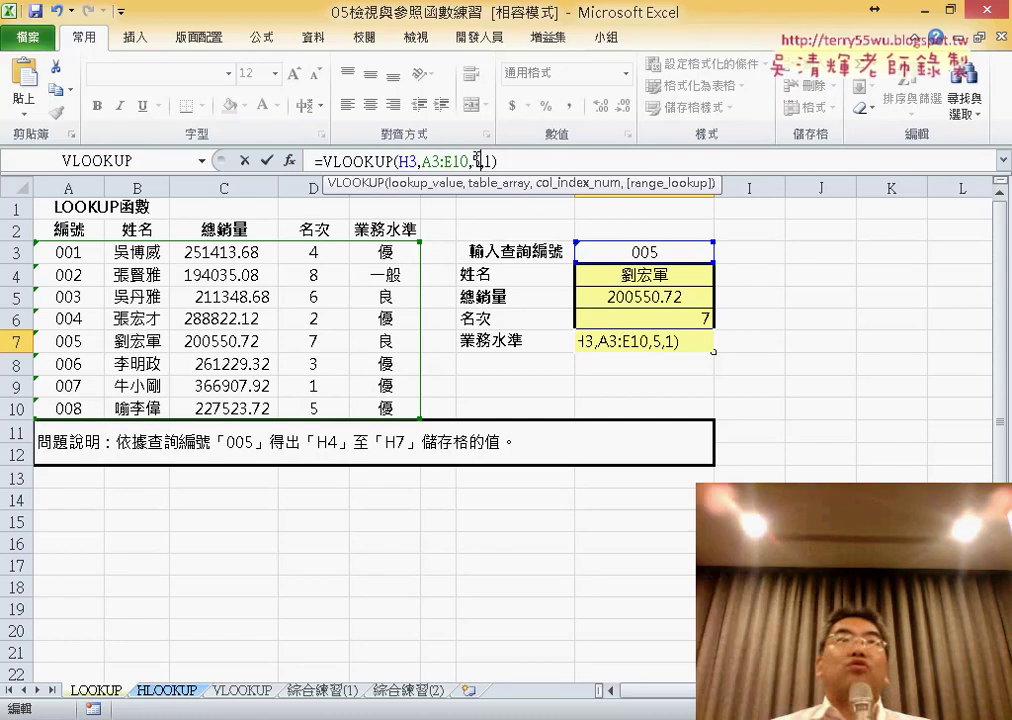
pyautogui.click(267, 160)
pyautogui.moveTo(662, 267); pyautogui.dragTo(660, 341)
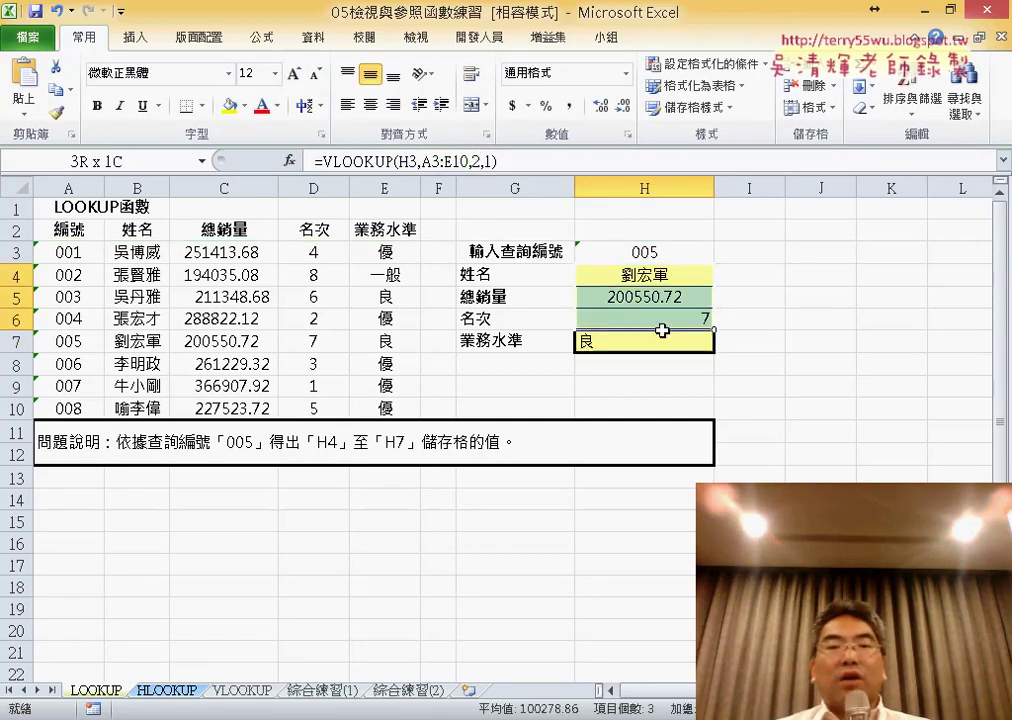
# Step: Centre the lookup results in H4:H7
pyautogui.click(370, 104)
pyautogui.click(370, 104)
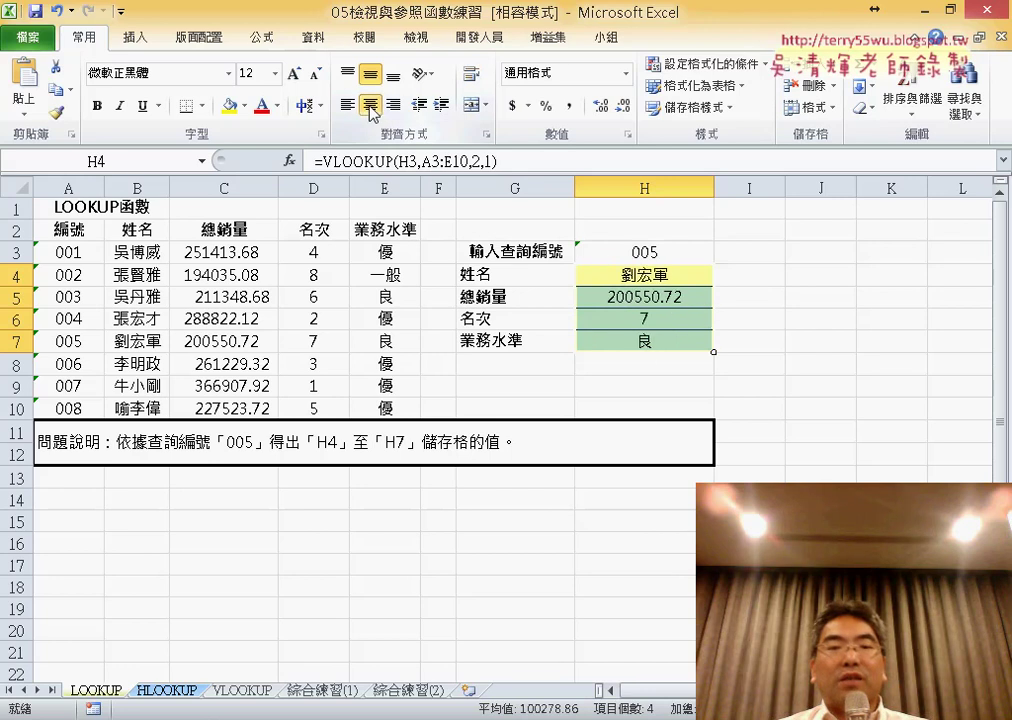
pyautogui.moveTo(646, 277); pyautogui.dragTo(646, 340)
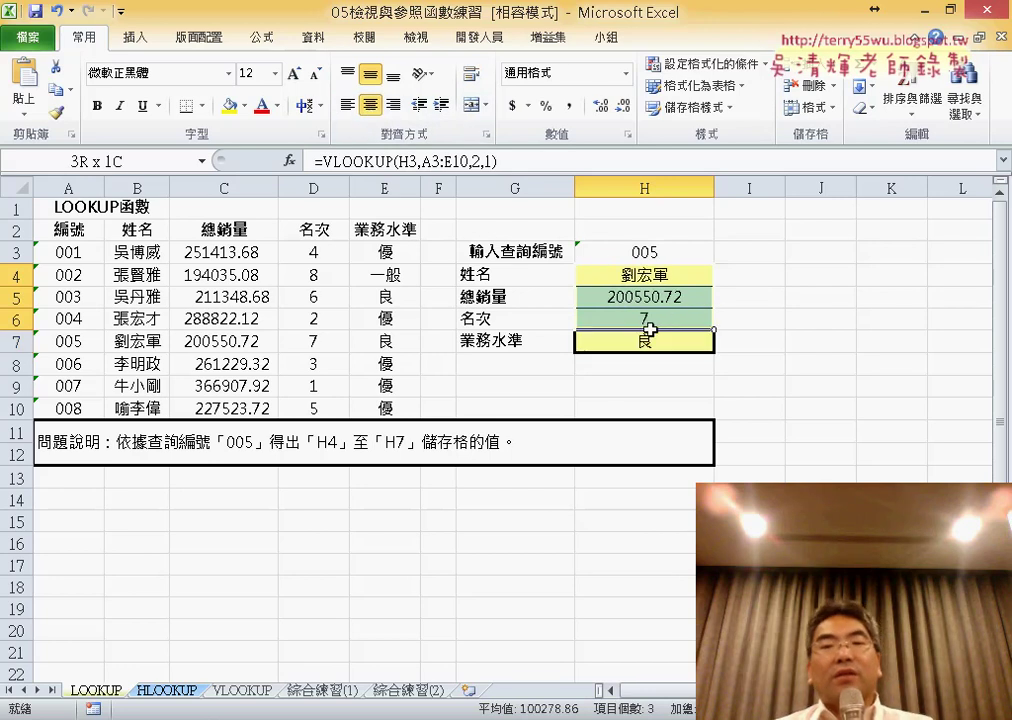
# Step: Change the lookup ID in H3 from 005 to 004 and review the updated results in H4:H7
pyautogui.doubleClick(648, 252)
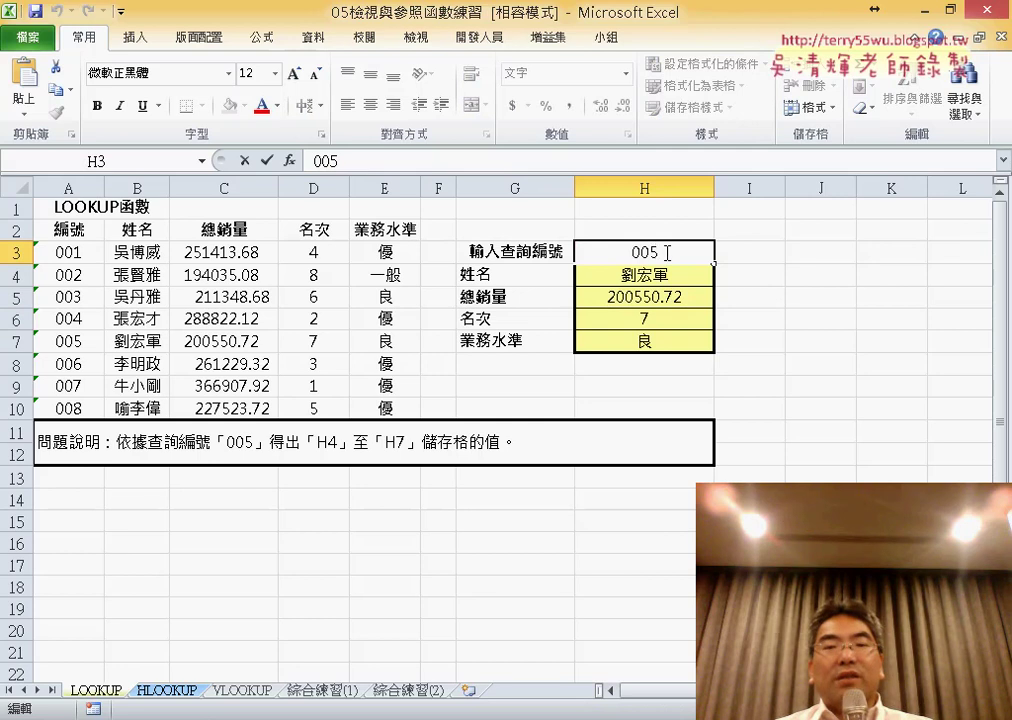
pyautogui.press('BackSpace')
pyautogui.write('4')
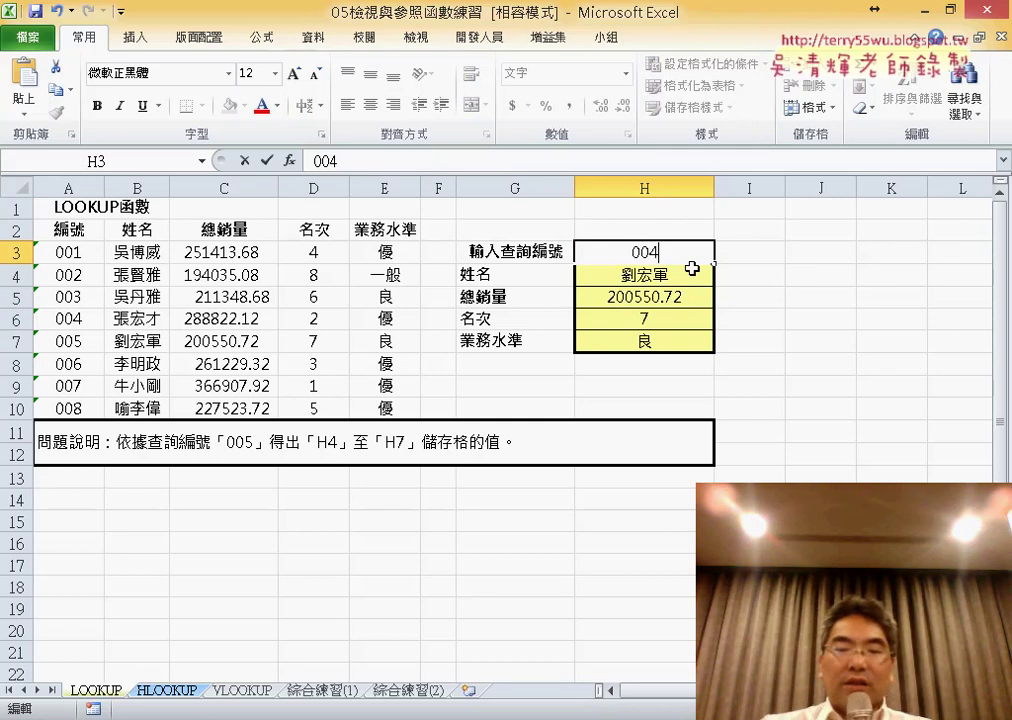
pyautogui.press('Return')
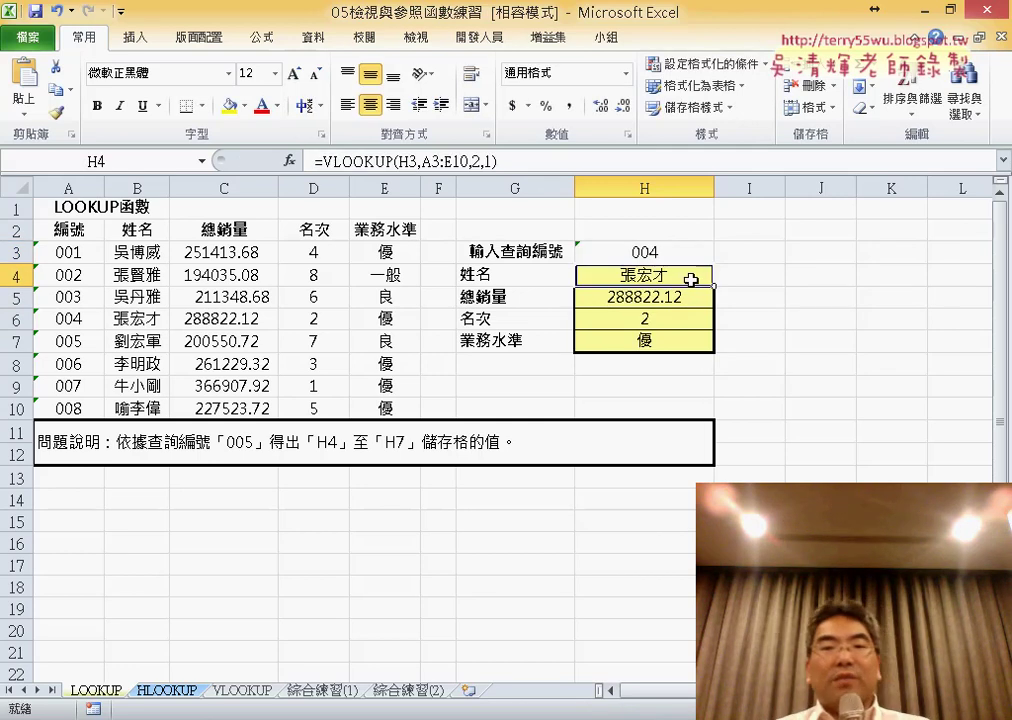
pyautogui.moveTo(691, 280); pyautogui.dragTo(689, 336)
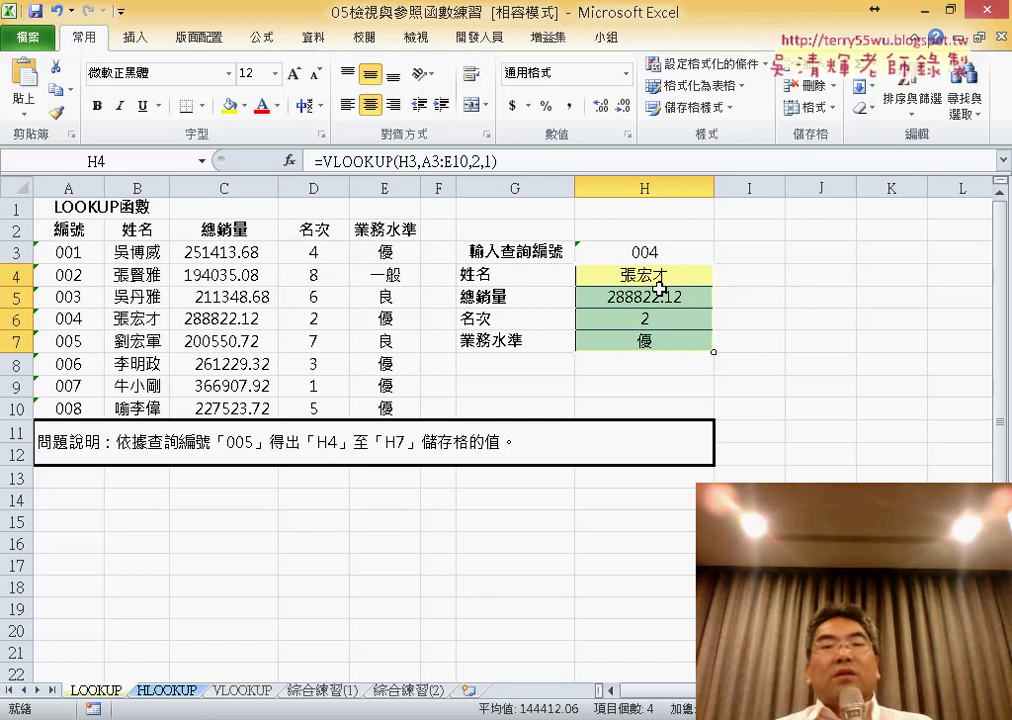
pyautogui.click(684, 280)
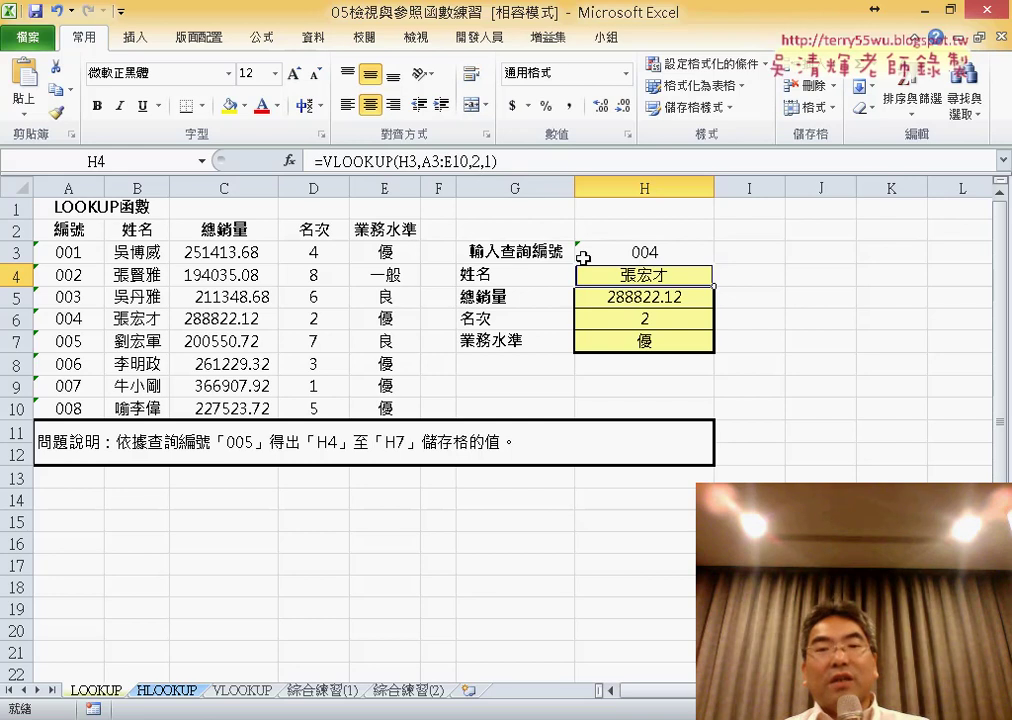
pyautogui.click(314, 160)
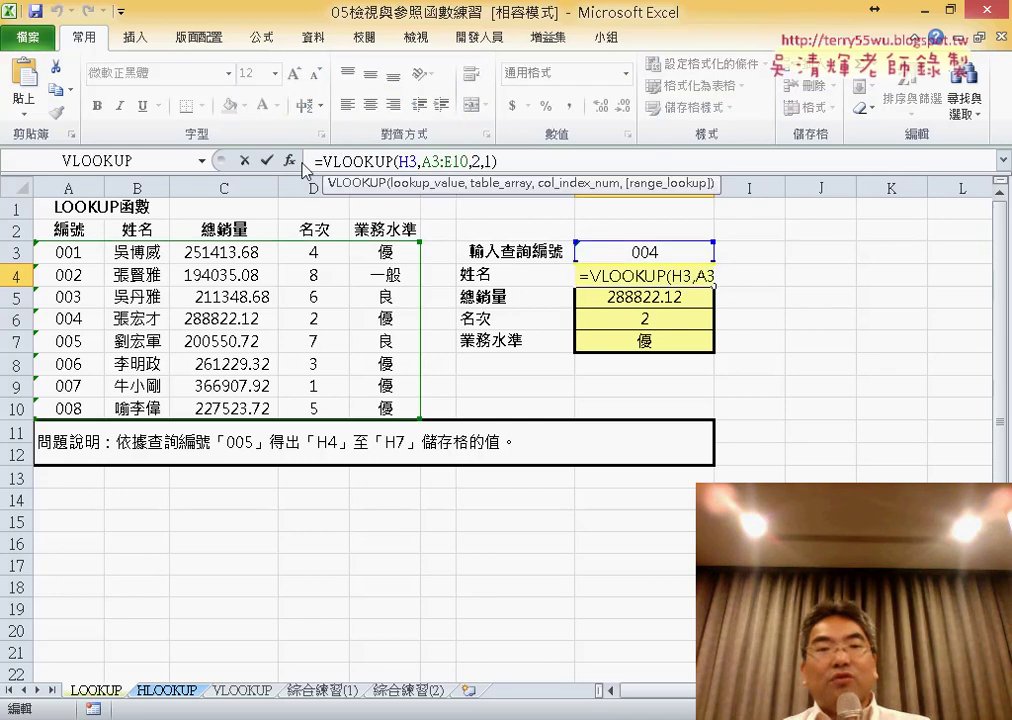
pyautogui.click(289, 160)
pyautogui.moveTo(517, 430); pyautogui.dragTo(313, 97)
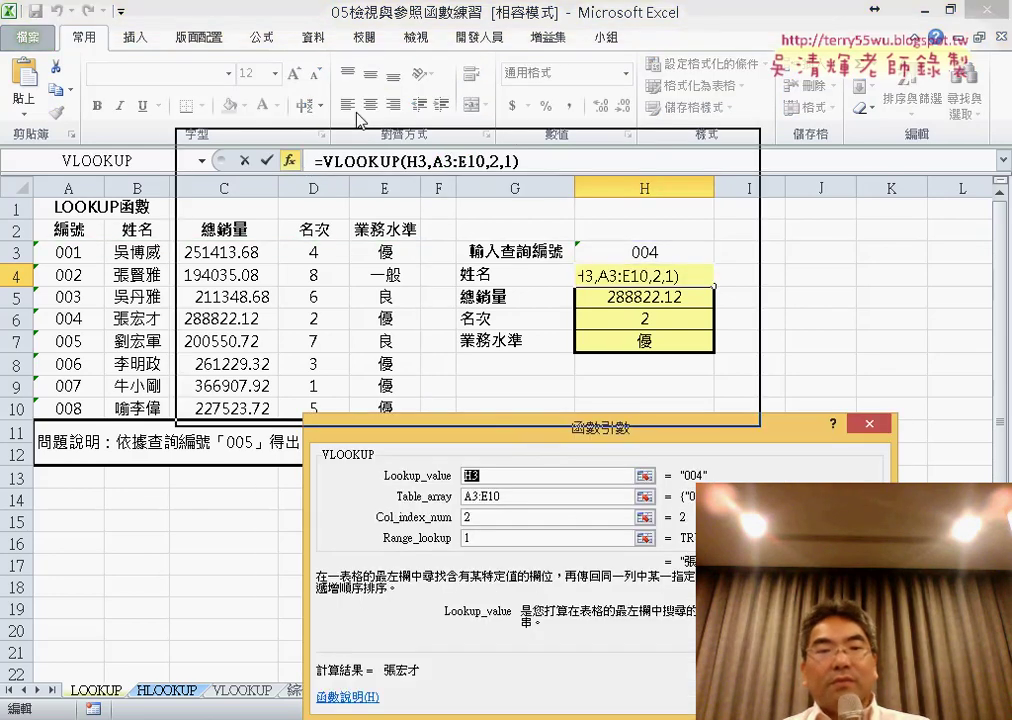
pyautogui.click(288, 186)
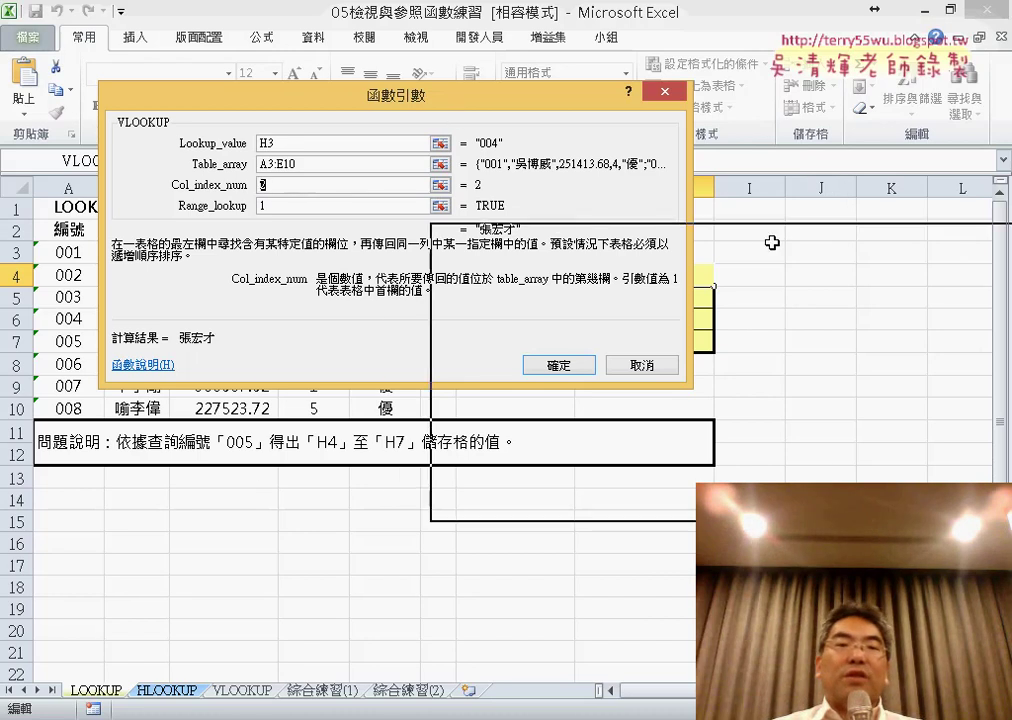
pyautogui.moveTo(632, 213); pyautogui.dragTo(793, 250)
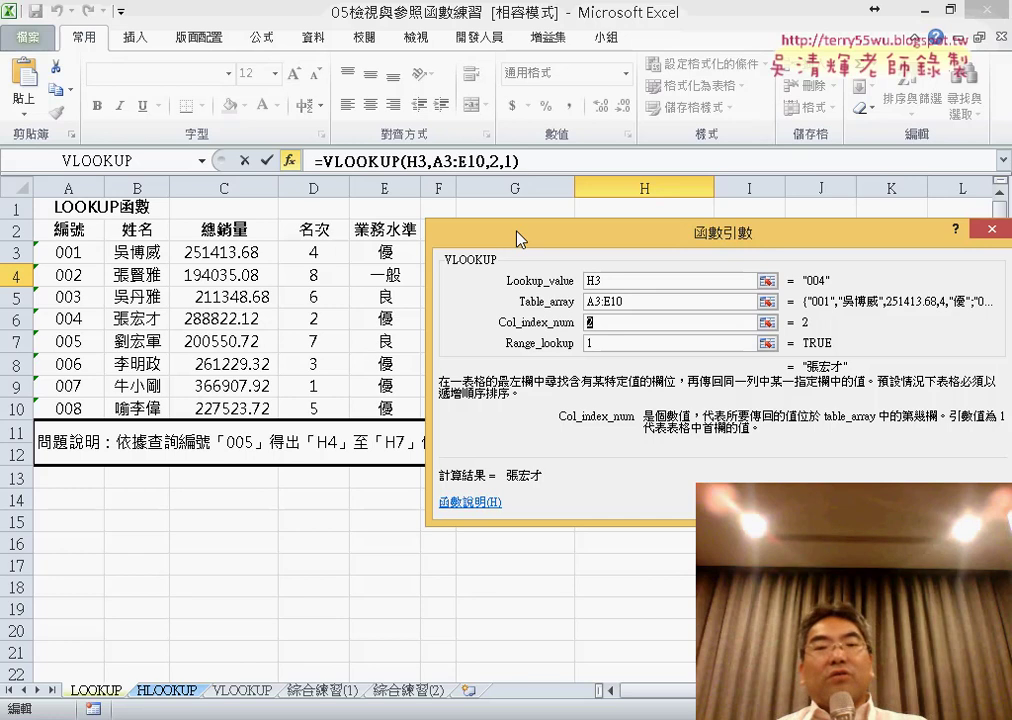
pyautogui.moveTo(519, 236); pyautogui.dragTo(169, 181)
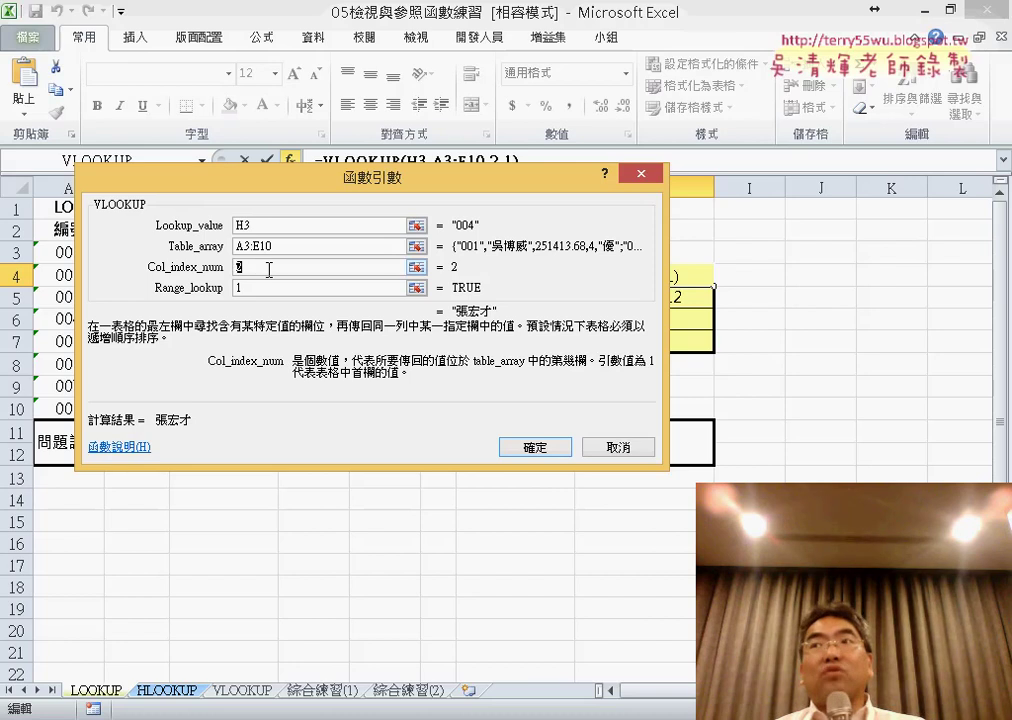
pyautogui.click(636, 455)
pyautogui.press('Escape')
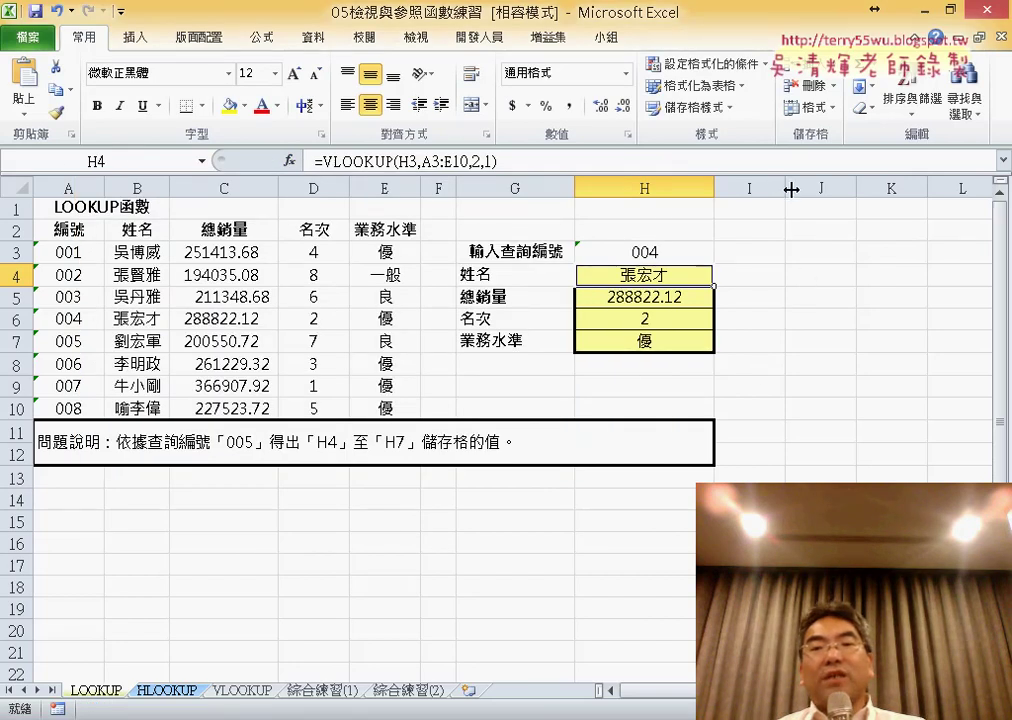
# Step: Narrow column I and insert the ROW function from Lookup & Reference into J4
pyautogui.moveTo(791, 189); pyautogui.dragTo(759, 189)
pyautogui.click(791, 273)
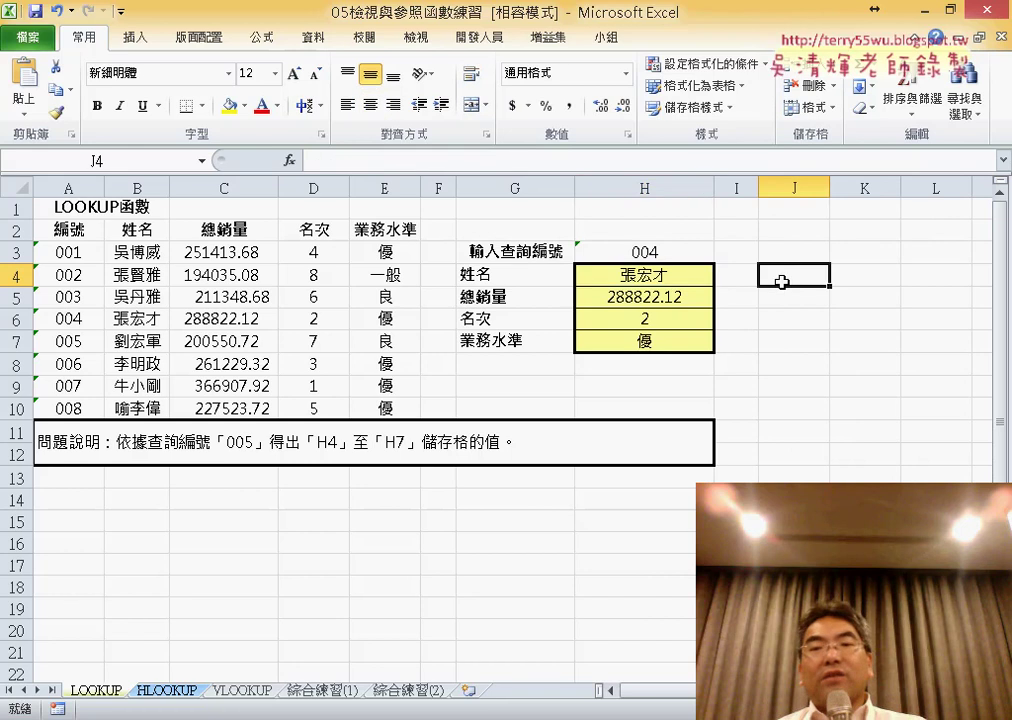
pyautogui.click(289, 160)
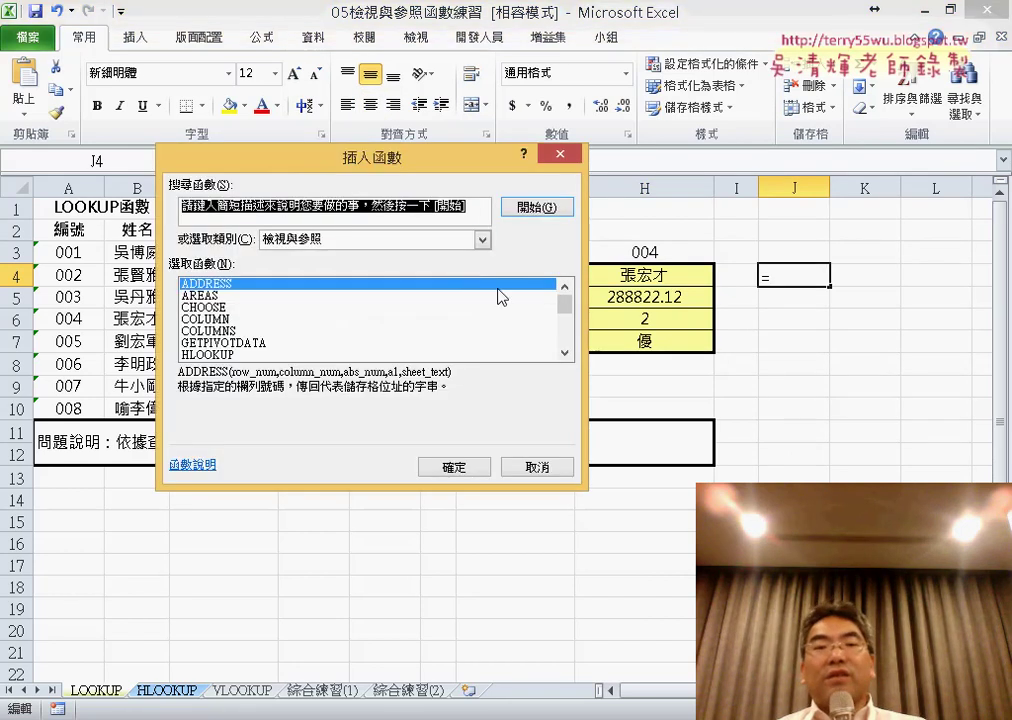
pyautogui.moveTo(569, 313); pyautogui.dragTo(569, 318)
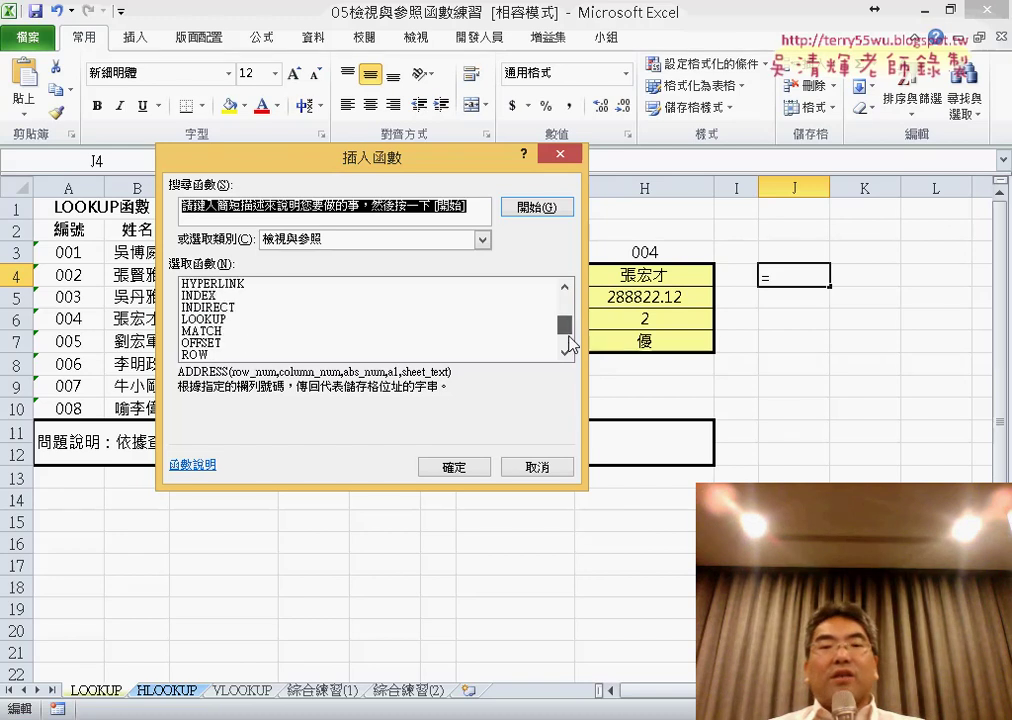
pyautogui.moveTo(570, 320); pyautogui.dragTo(572, 363)
pyautogui.click(220, 308)
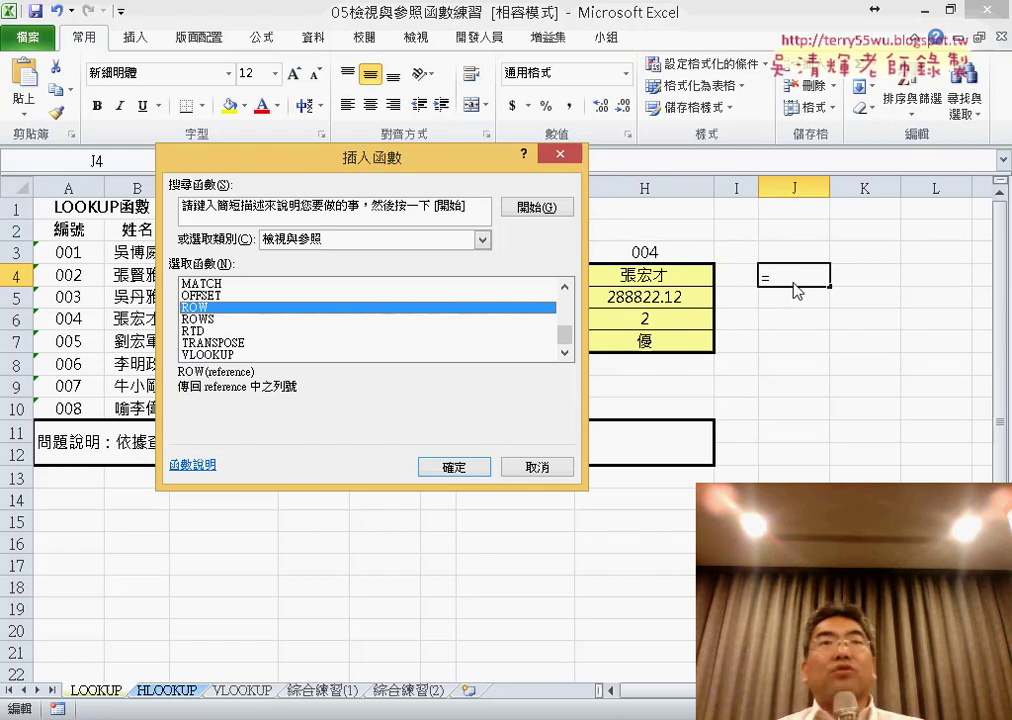
pyautogui.click(462, 467)
# Step: Finish =ROW() in J4, fill it down to J7 to get 4–7, and edit J4's formula
pyautogui.click(538, 405)
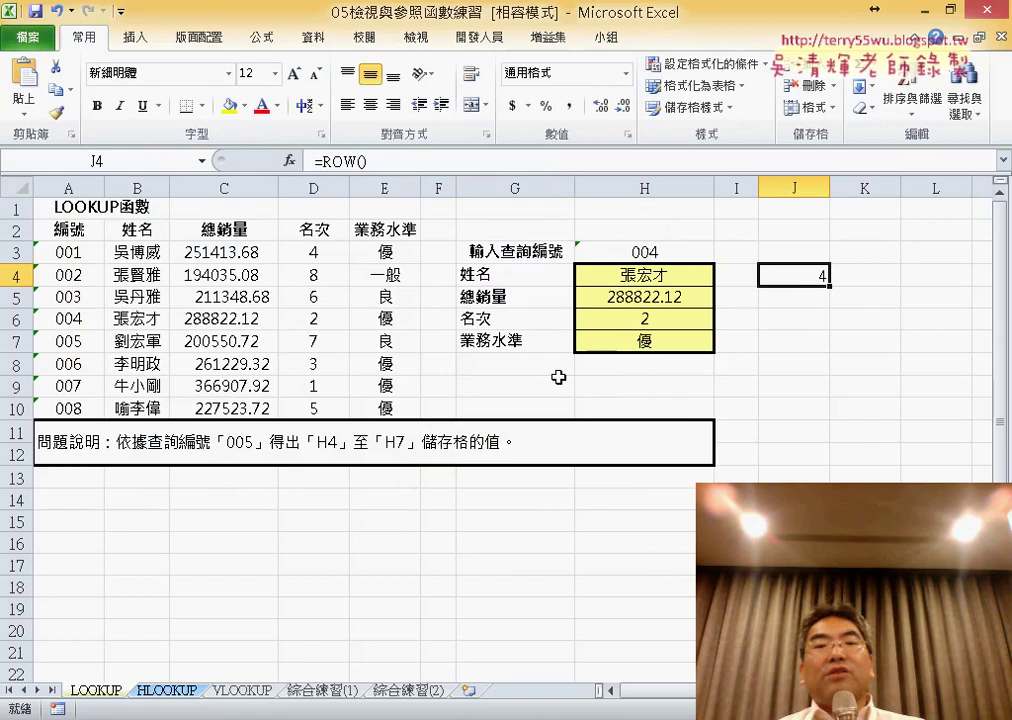
pyautogui.moveTo(829, 286); pyautogui.dragTo(832, 350)
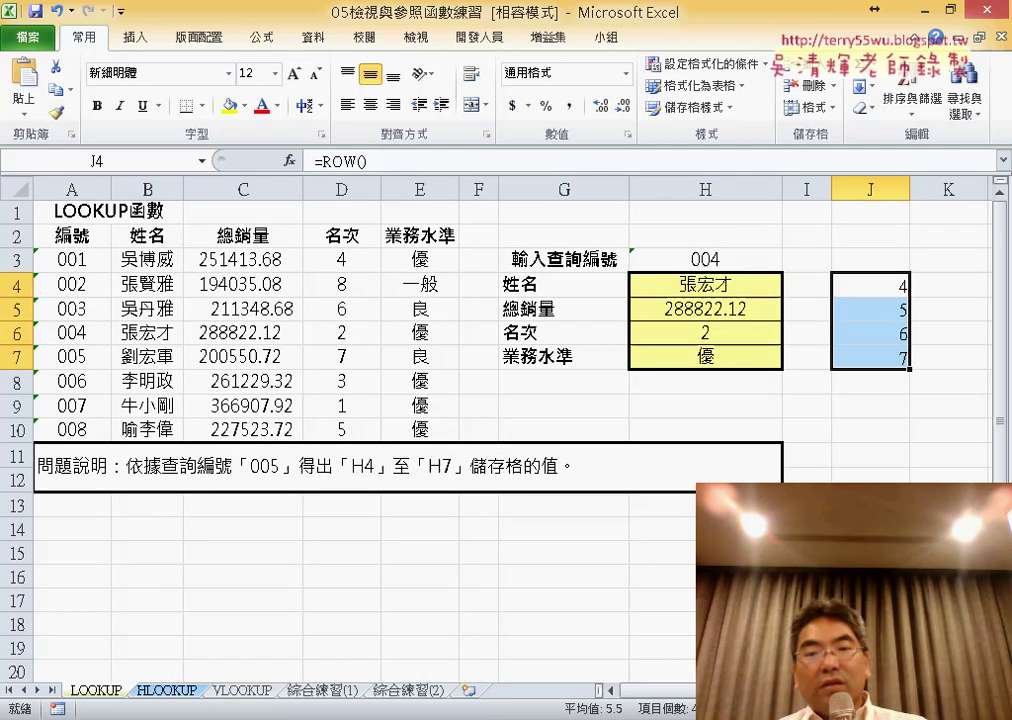
pyautogui.scroll(1, 400, 350)
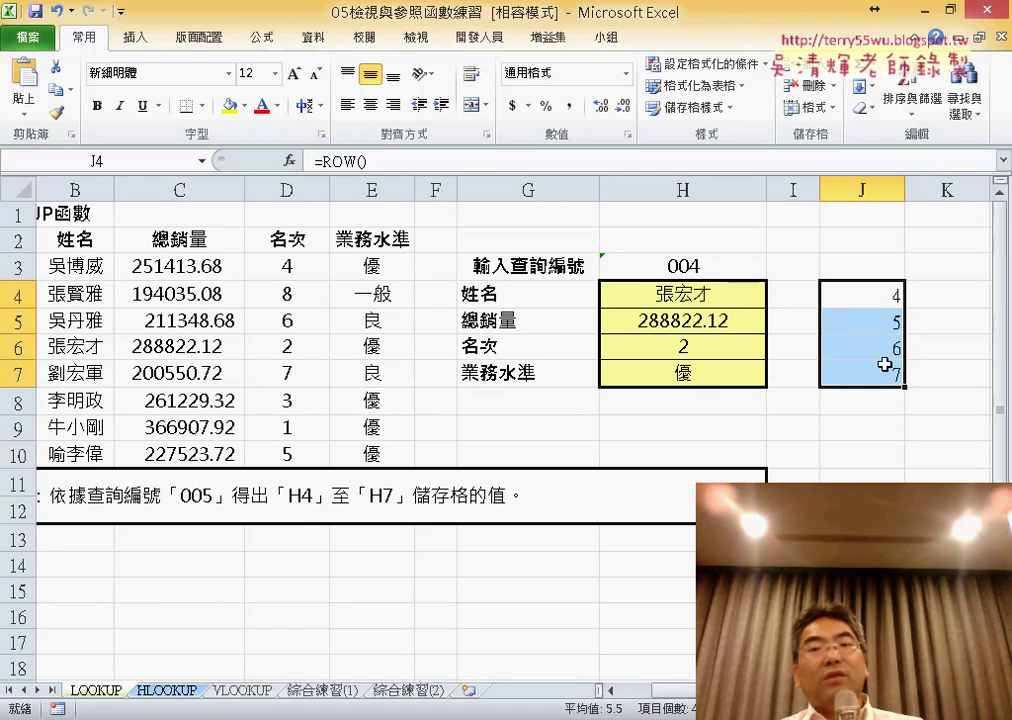
pyautogui.click(888, 296)
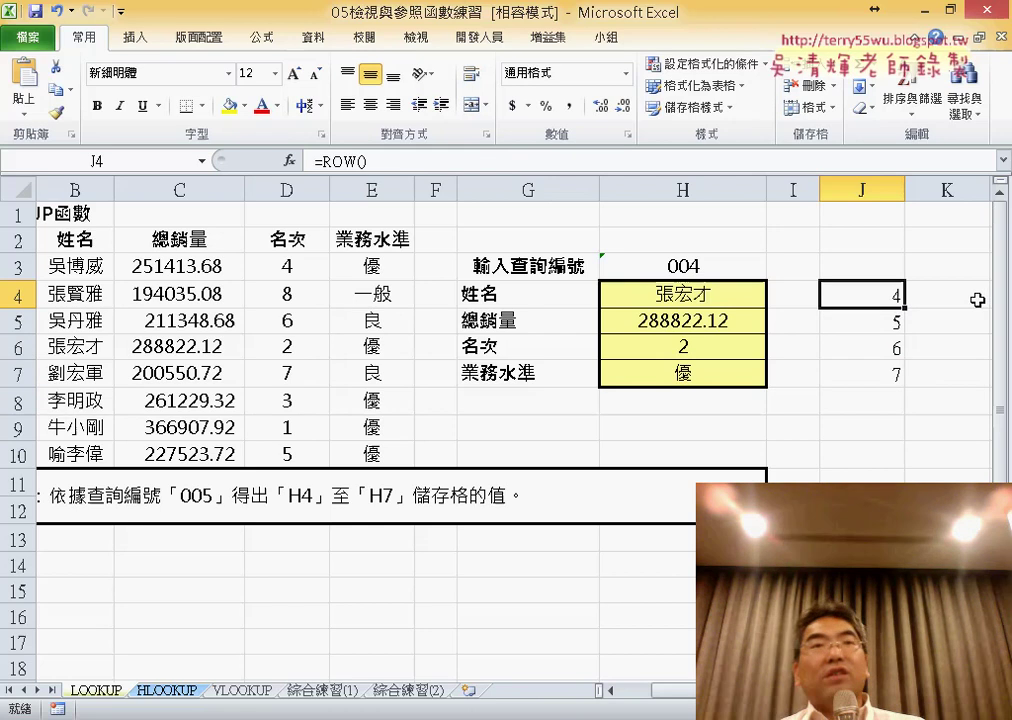
pyautogui.click(594, 153)
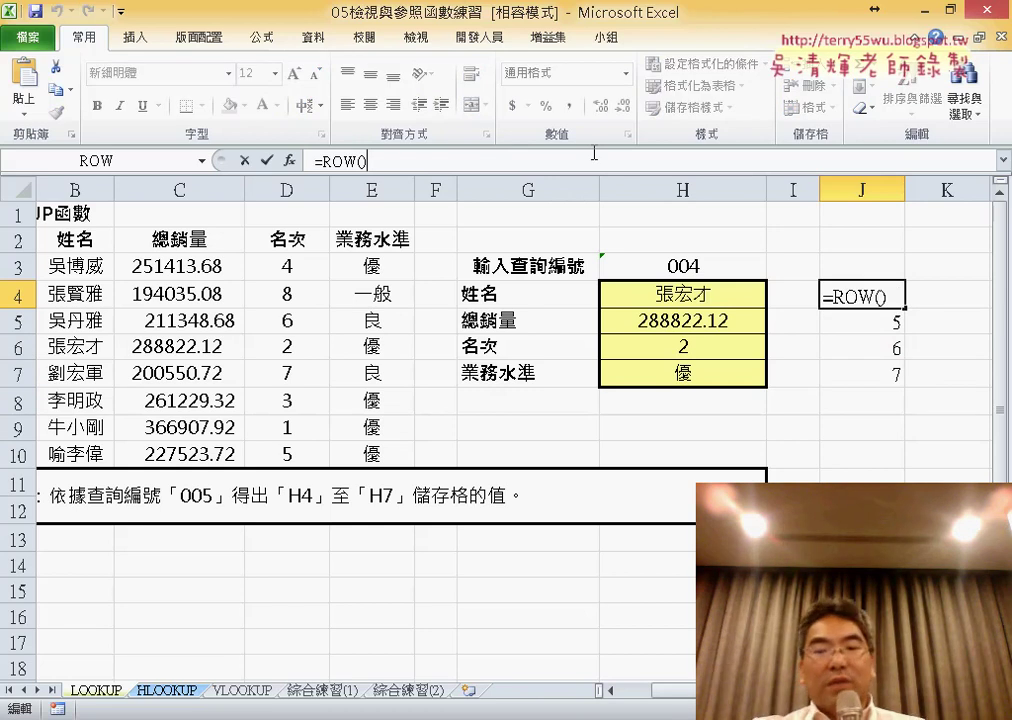
# Step: Change J4's formula to =ROW()-2 and fill it down to J7
pyautogui.write('-2')
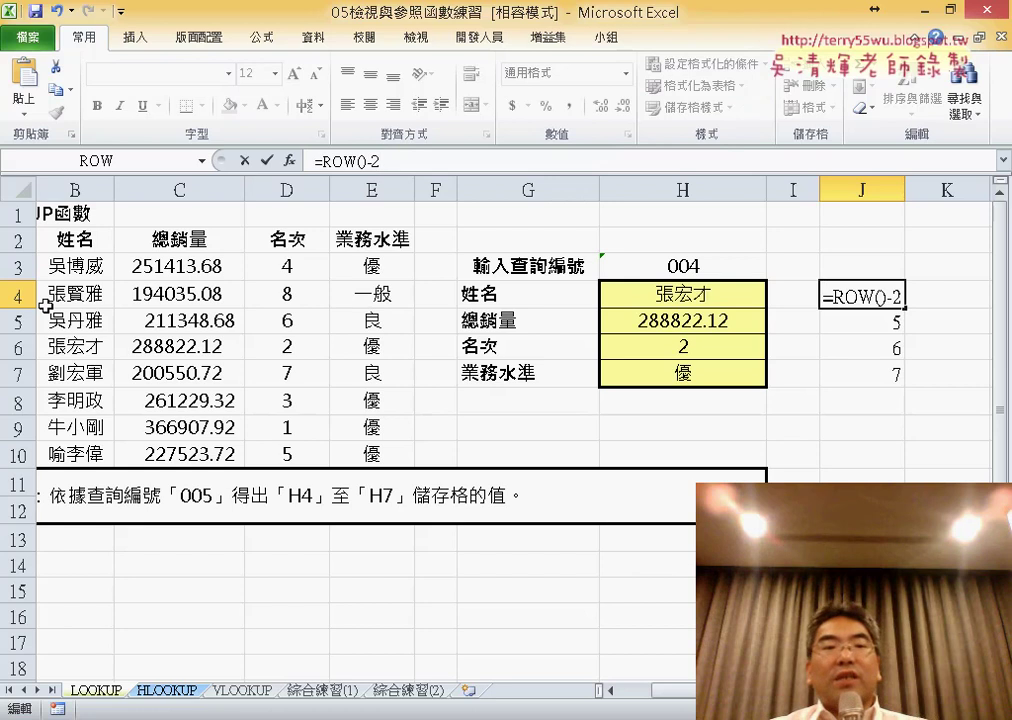
pyautogui.click(268, 165)
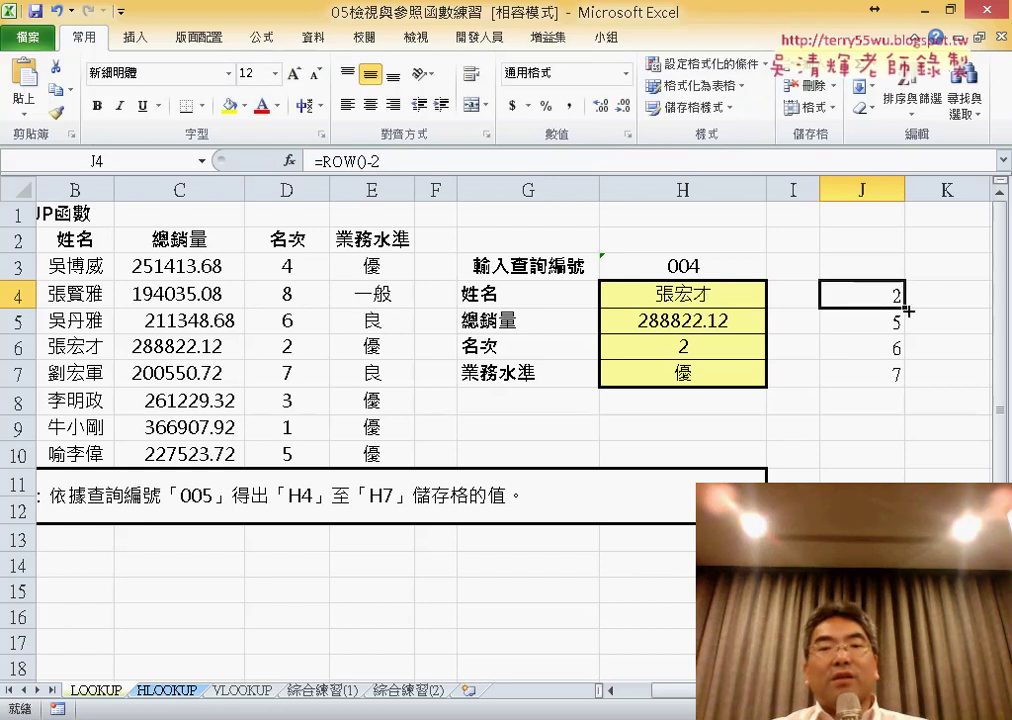
pyautogui.moveTo(907, 311); pyautogui.dragTo(919, 386)
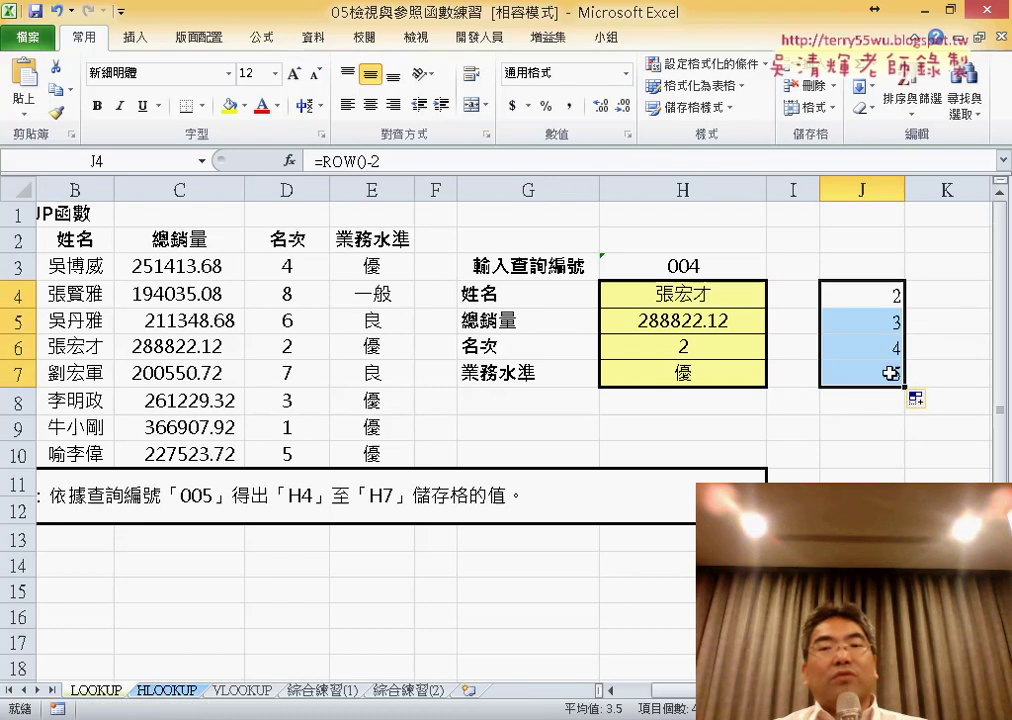
# Step: Check that J4:J7 return 2 to 5, then select ROW()-2 in J4's formula
pyautogui.click(888, 298)
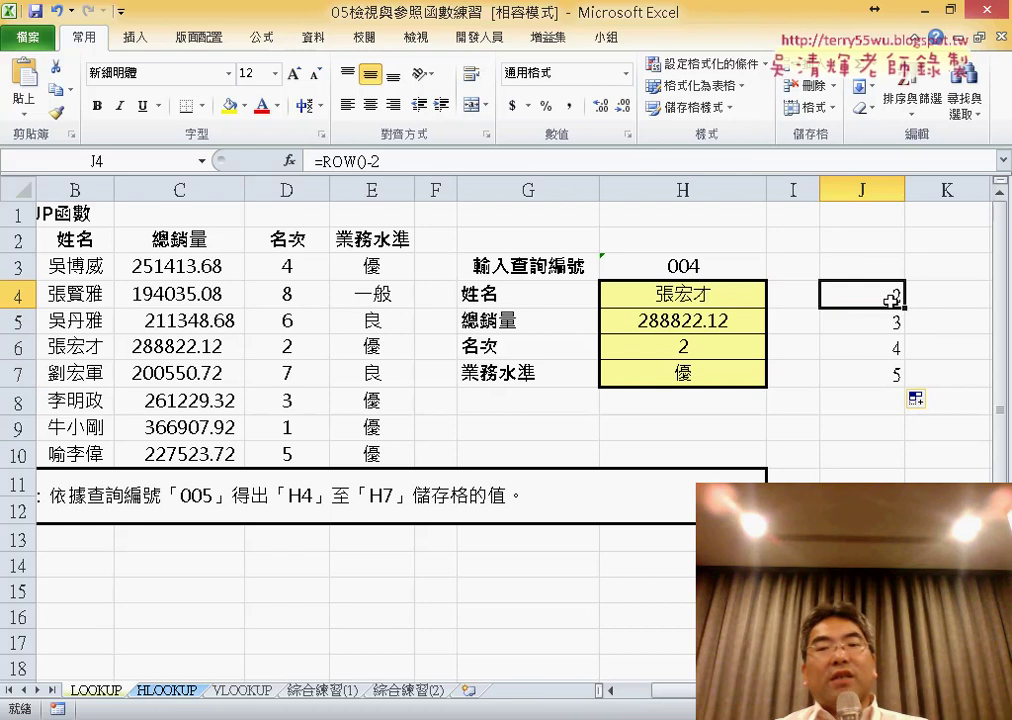
pyautogui.moveTo(890, 300); pyautogui.dragTo(885, 375)
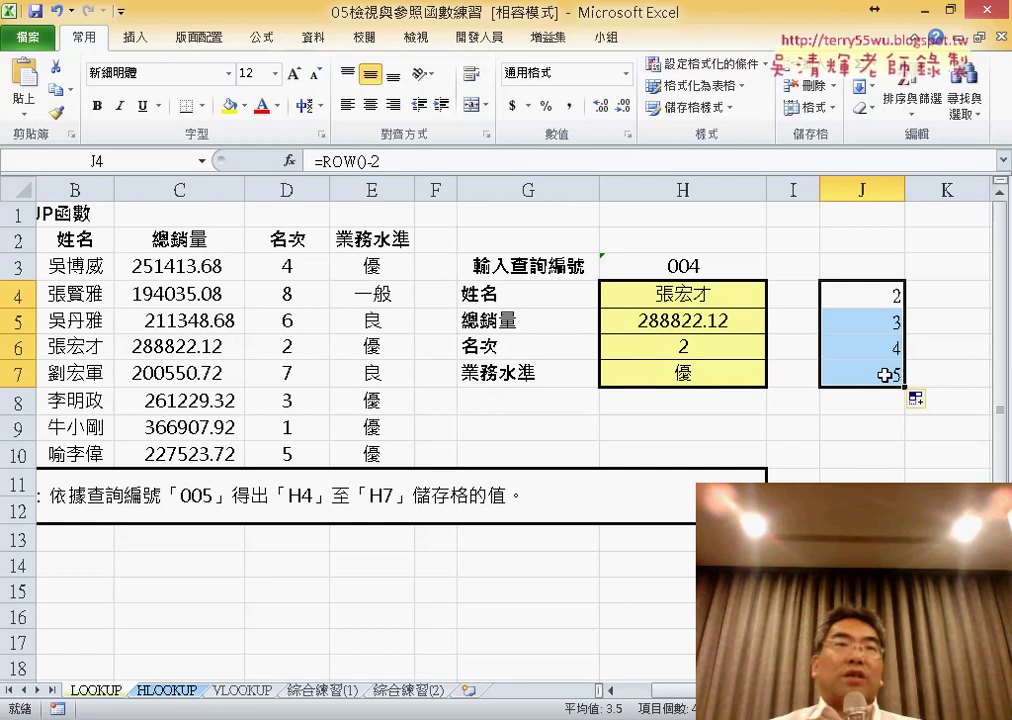
pyautogui.click(874, 300)
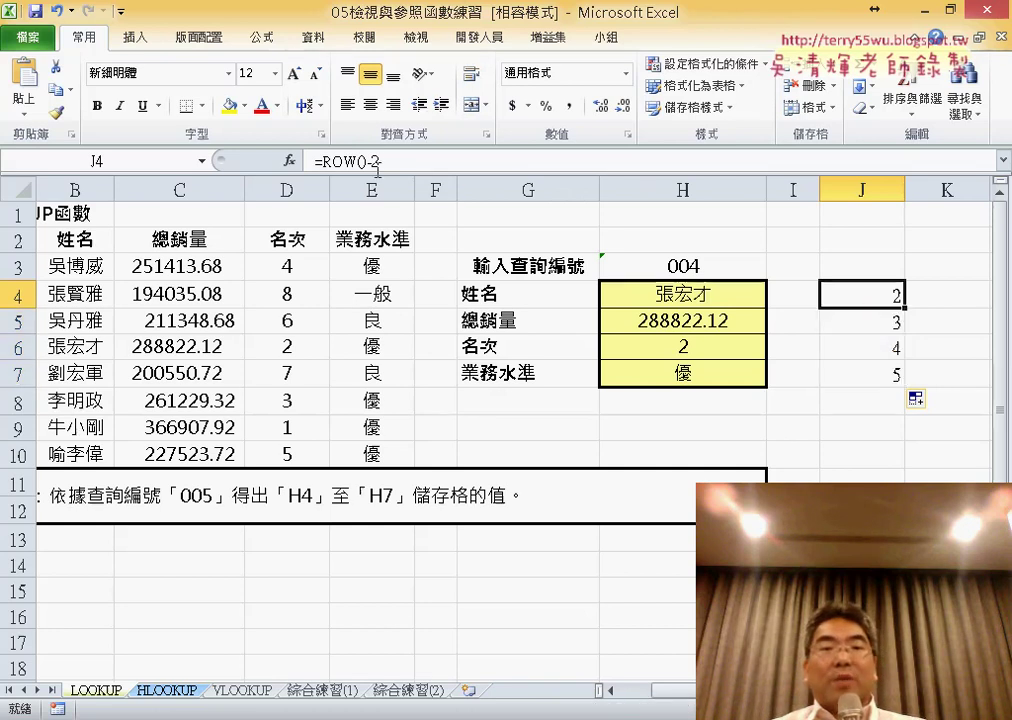
pyautogui.moveTo(322, 160); pyautogui.dragTo(421, 171)
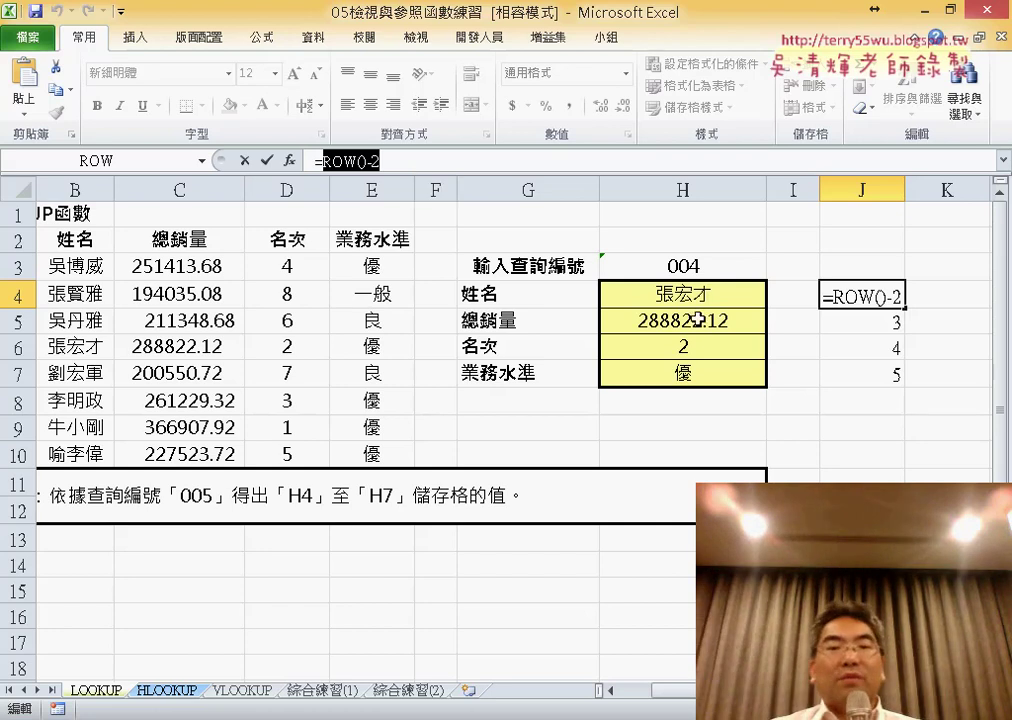
# Step: Copy the ROW()-2 text and clear the old lookup formulas from H5:H7
pyautogui.rightClick(366, 161)
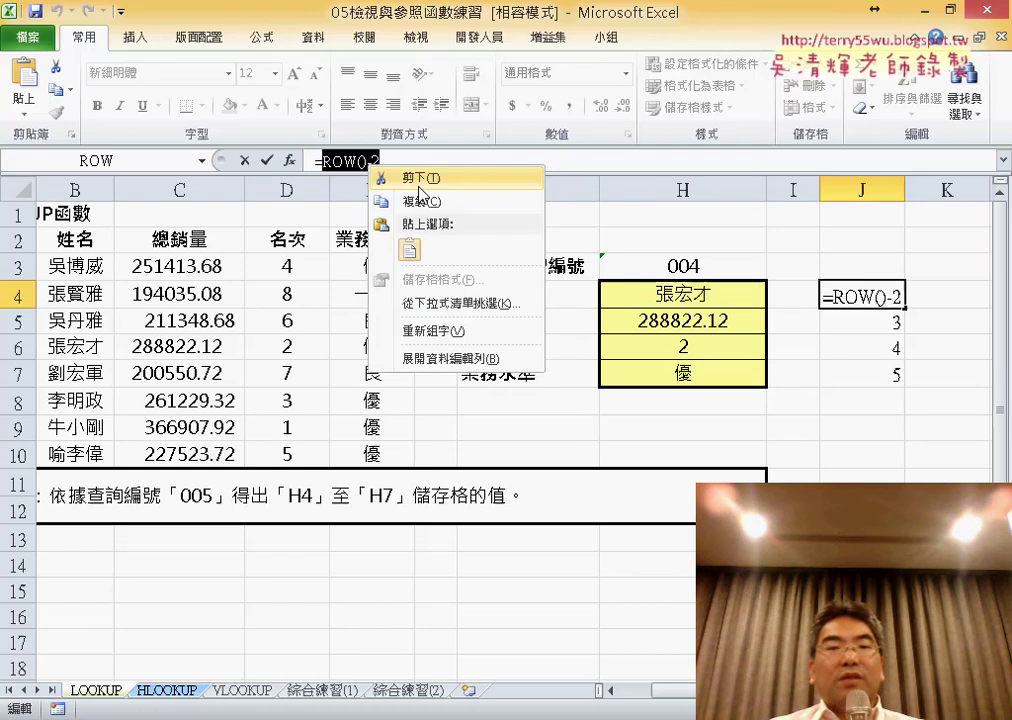
pyautogui.press('Escape')
pyautogui.click(266, 160)
pyautogui.moveTo(683, 320); pyautogui.dragTo(685, 374)
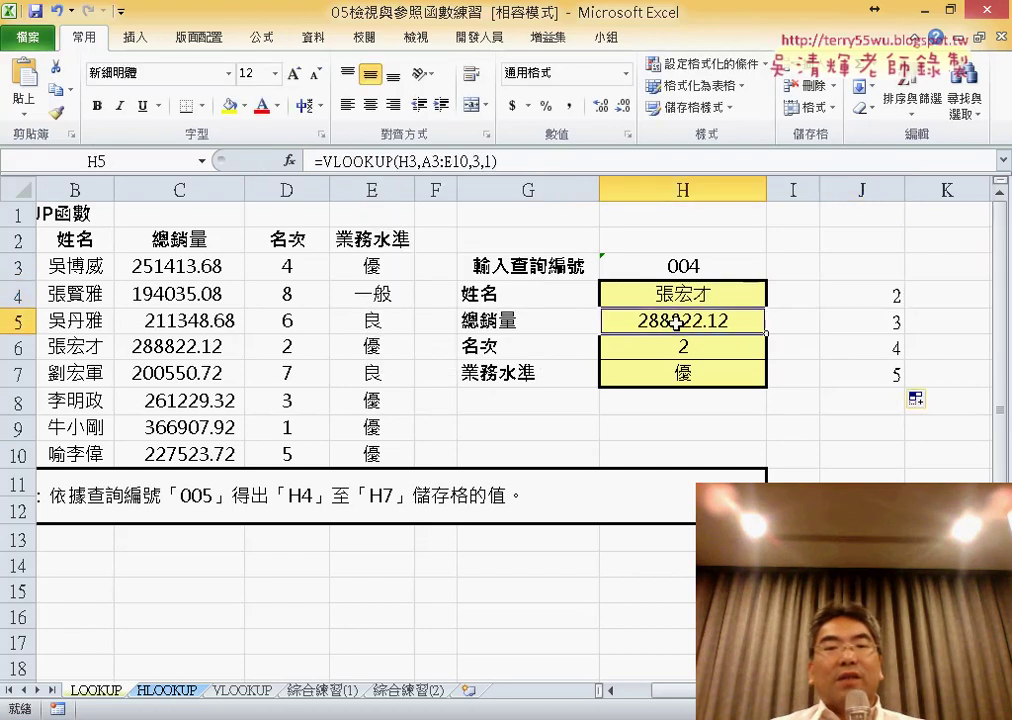
pyautogui.press('Delete')
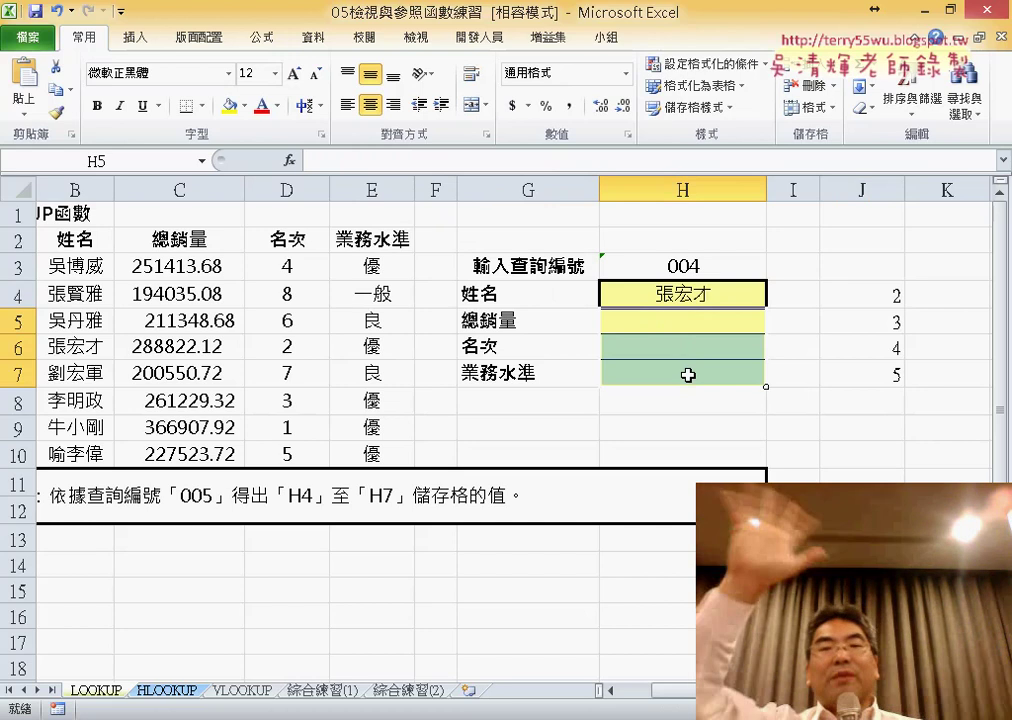
# Step: Set H4's VLOOKUP column number to ROW()-2 and fill the formula down to H7
pyautogui.click(690, 292)
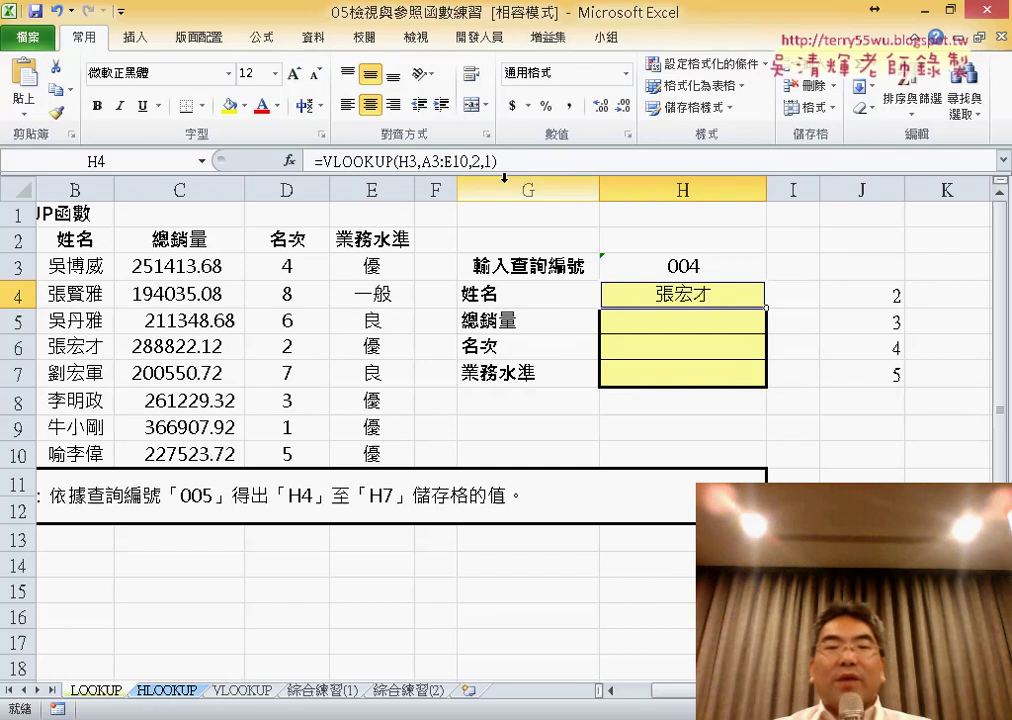
pyautogui.click(326, 163)
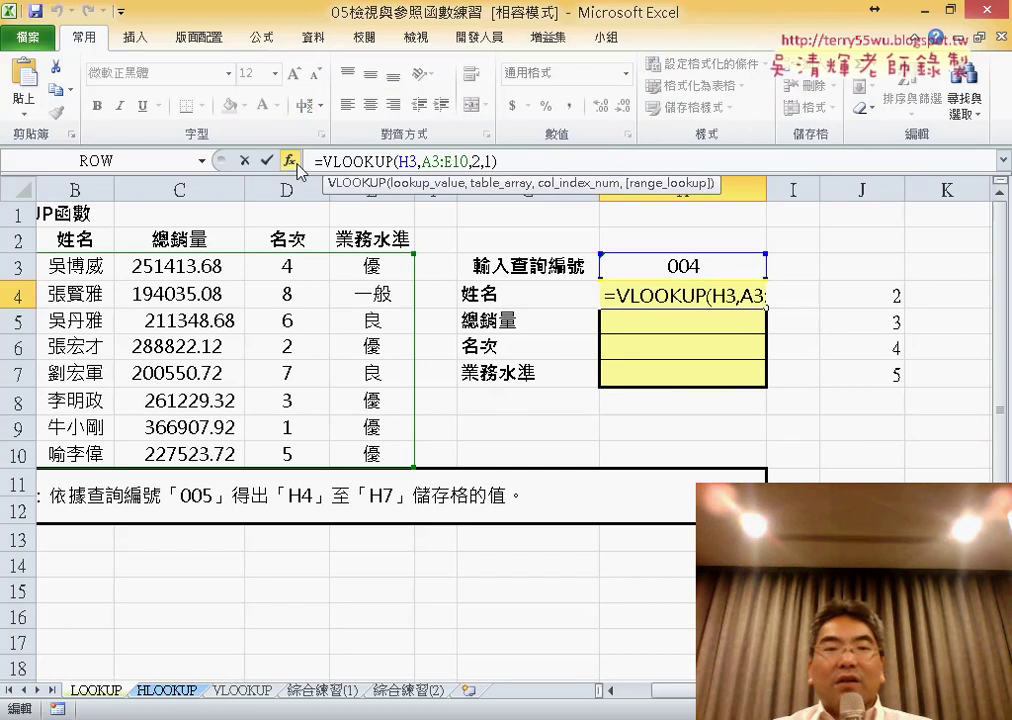
pyautogui.click(291, 160)
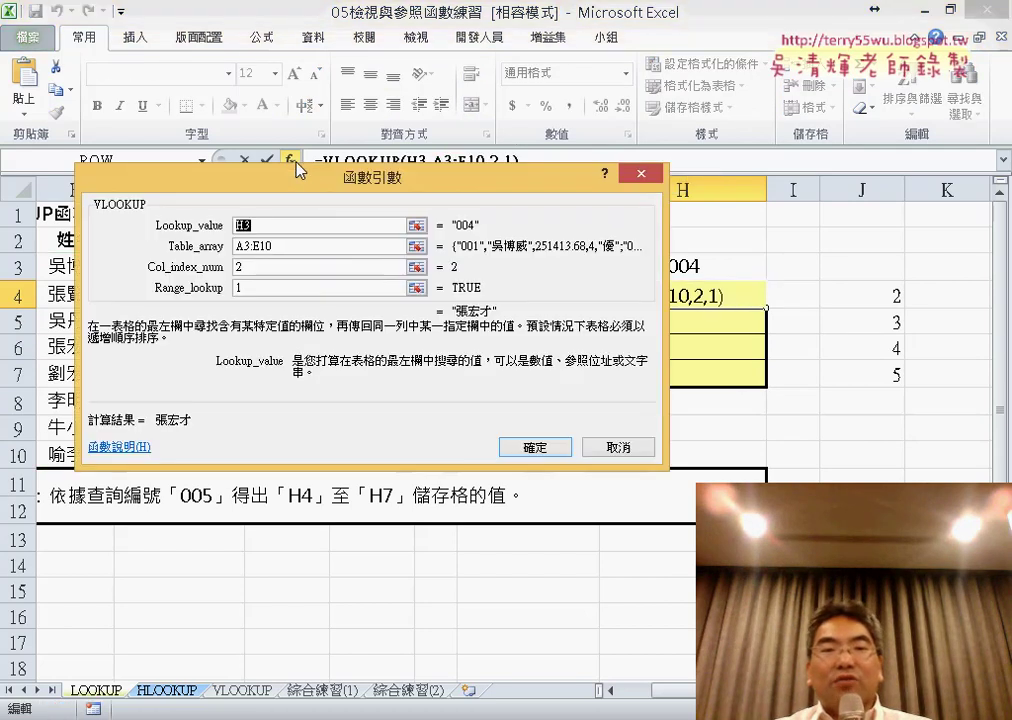
pyautogui.click(268, 268)
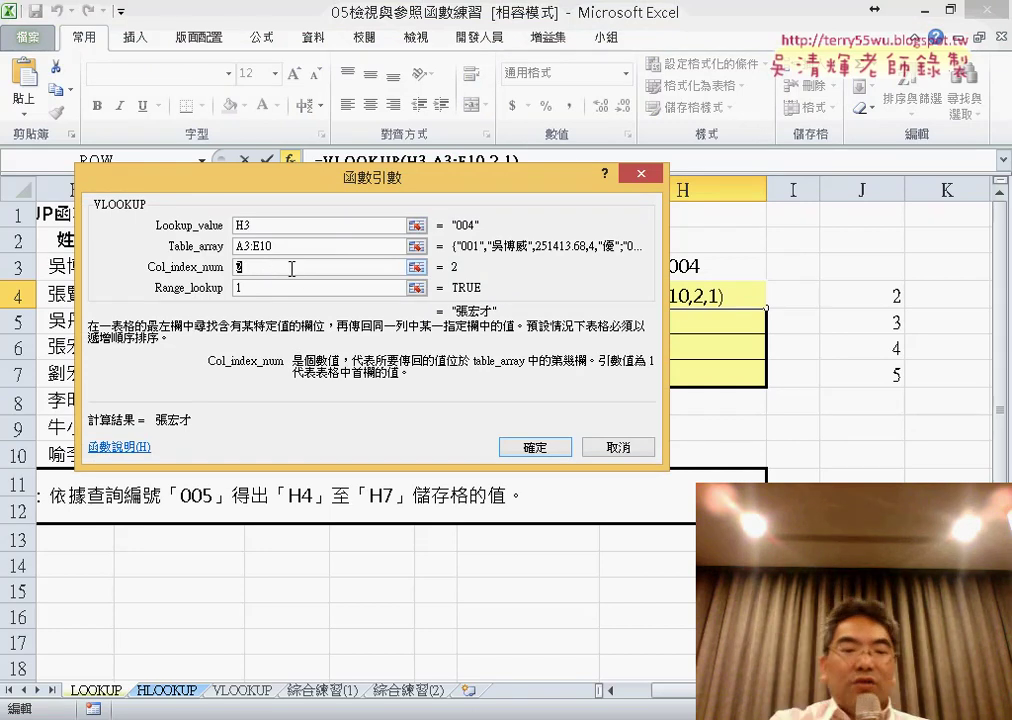
pyautogui.write('ROW()-2')
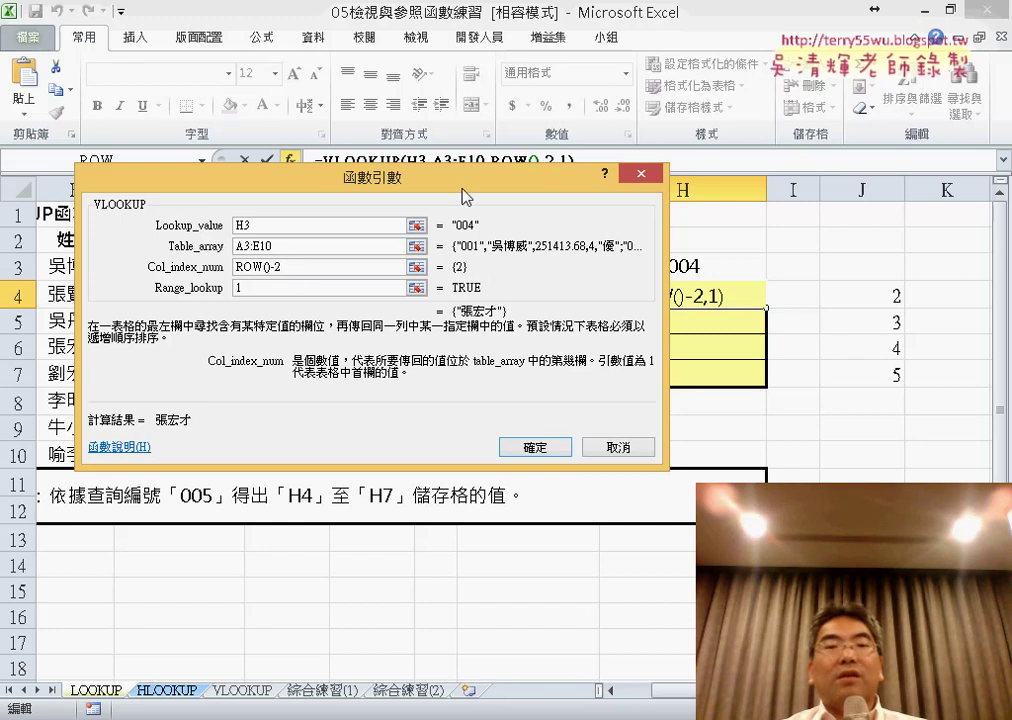
pyautogui.moveTo(461, 180); pyautogui.dragTo(239, 170)
pyautogui.click(380, 444)
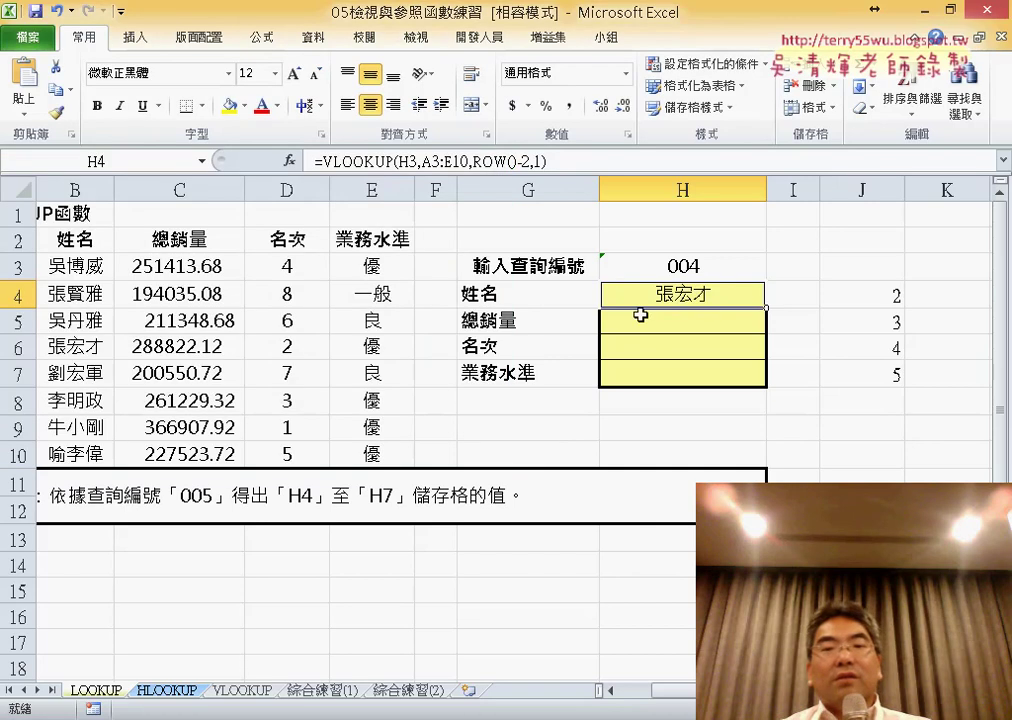
pyautogui.moveTo(765, 303); pyautogui.dragTo(766, 381)
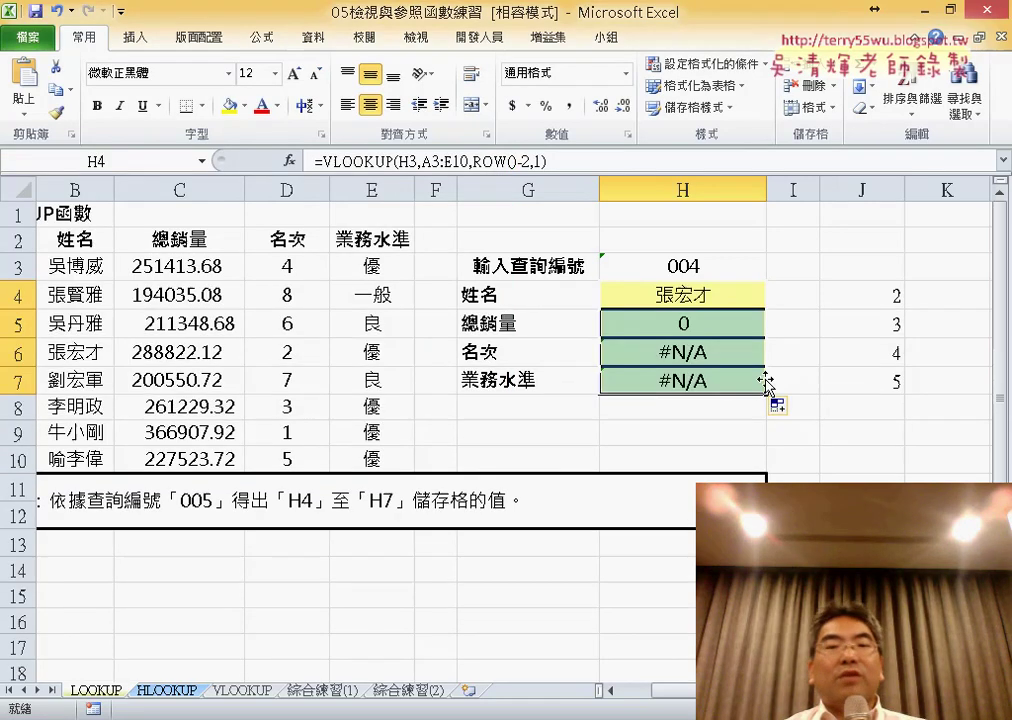
pyautogui.click(718, 293)
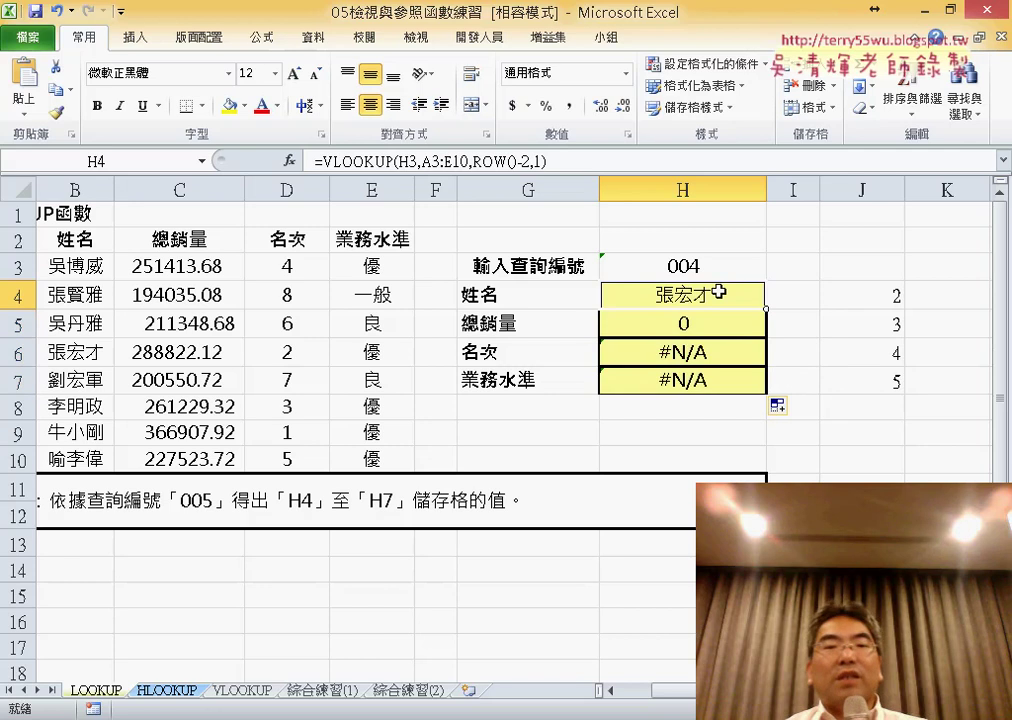
# Step: Lock the row references so H4 reads =VLOOKUP(H$3,A$3:E$10,ROW()-2,1)
pyautogui.click(413, 161)
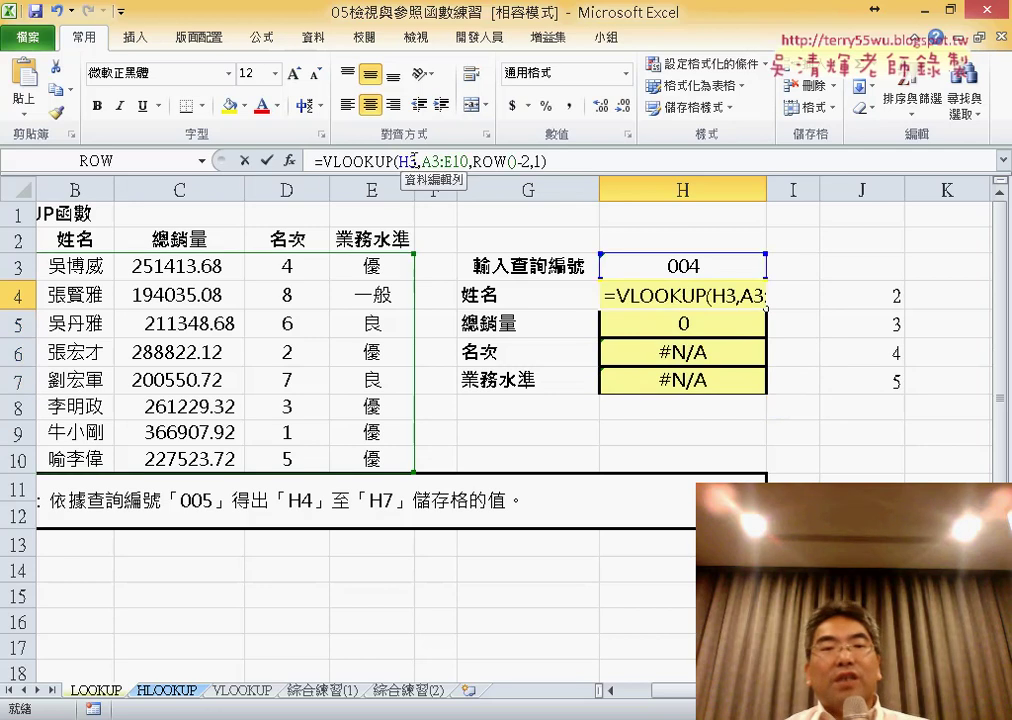
pyautogui.click(413, 161)
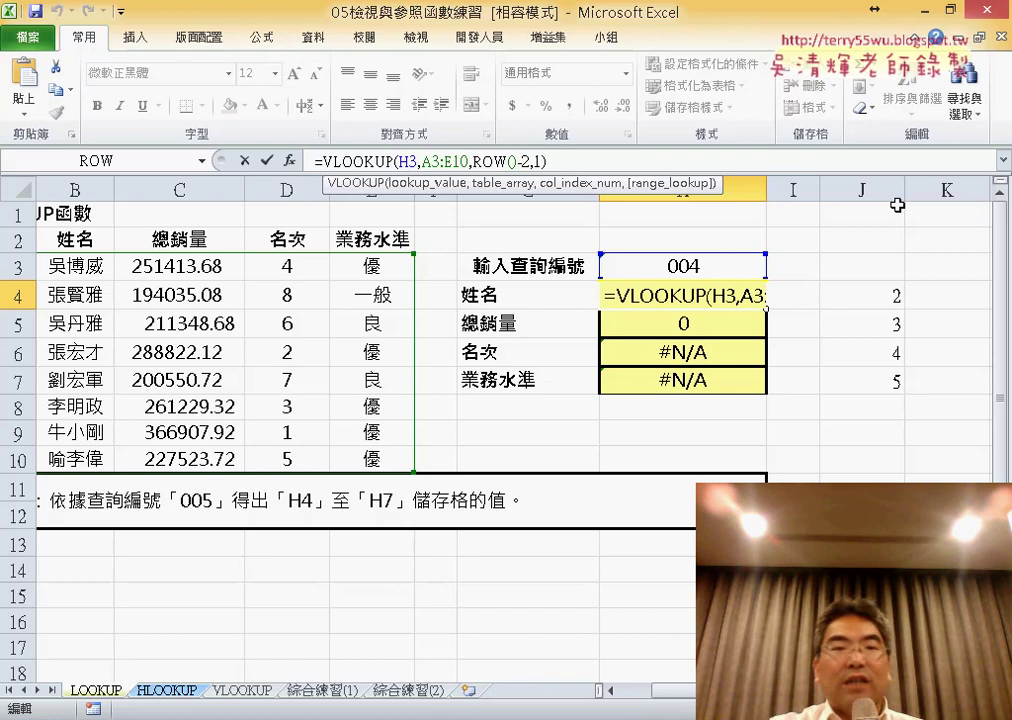
pyautogui.write('$')
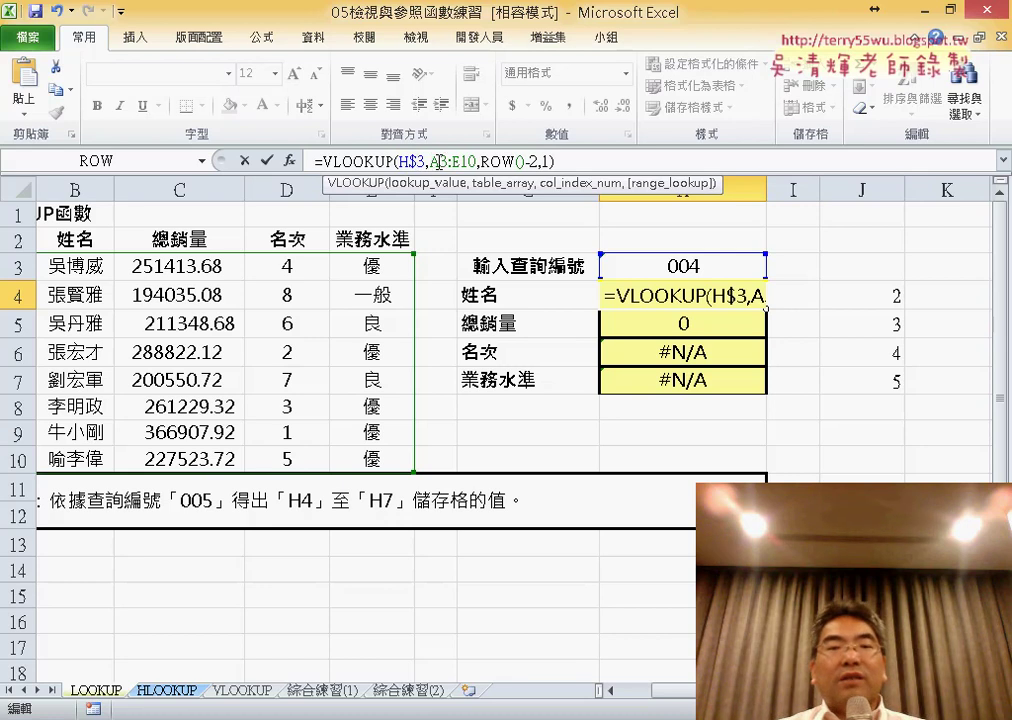
pyautogui.click(442, 162)
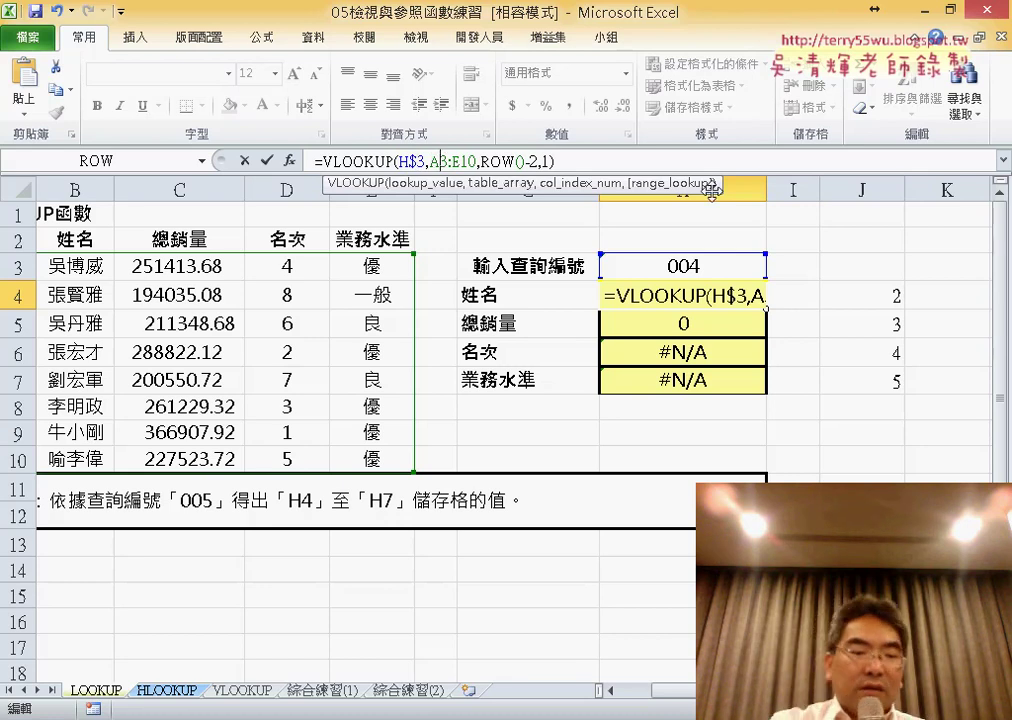
pyautogui.write('$3,A')
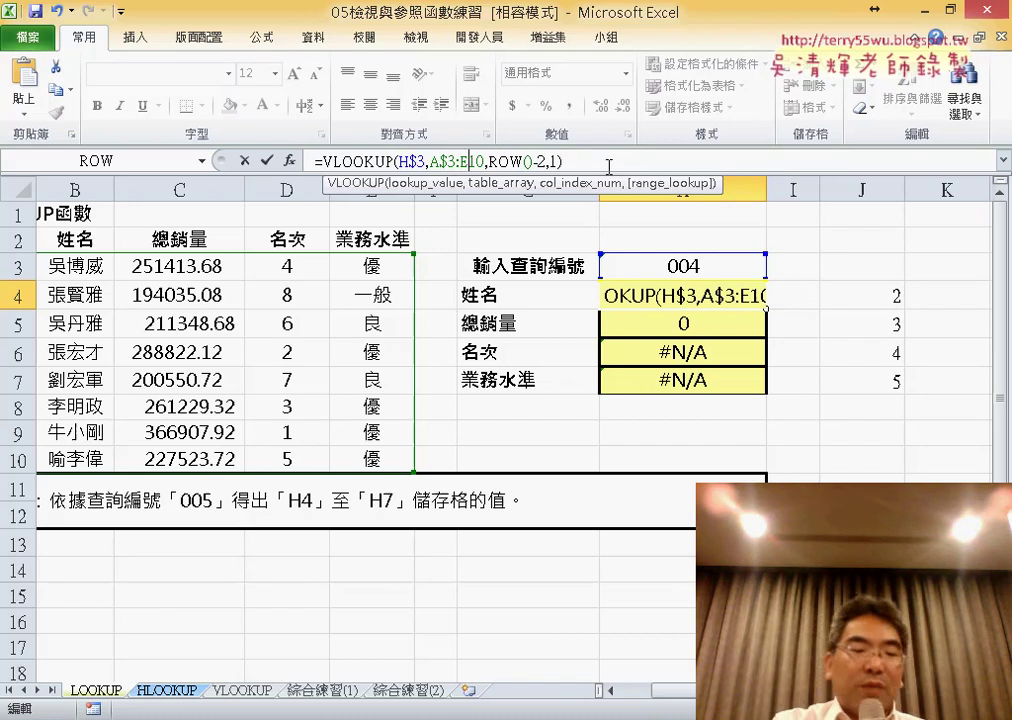
pyautogui.write('$')
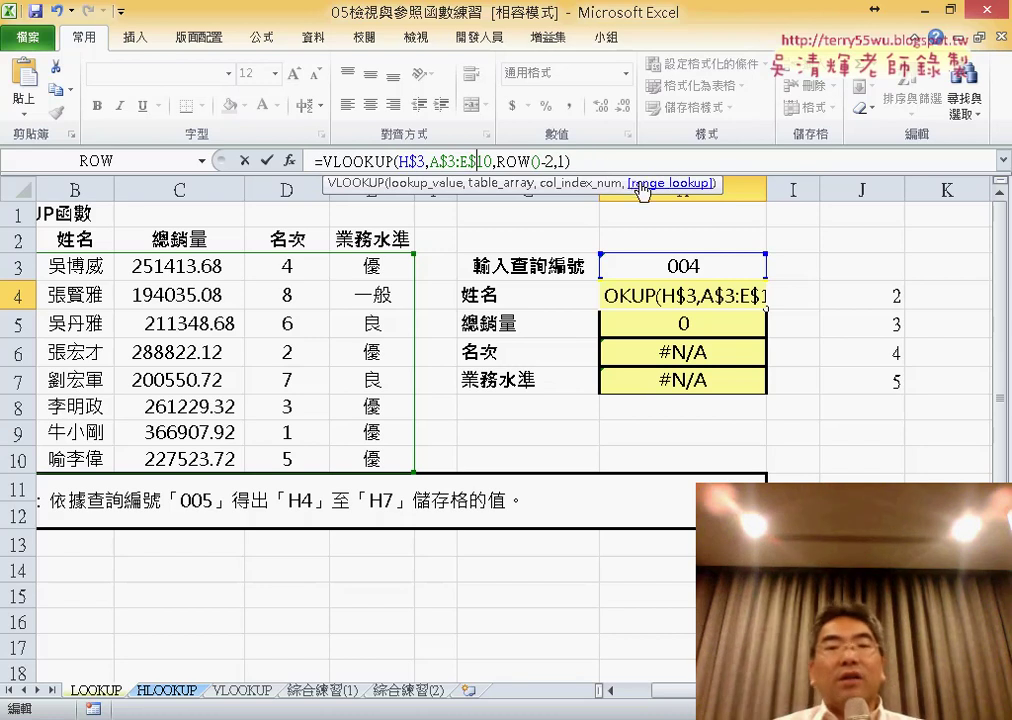
pyautogui.click(266, 160)
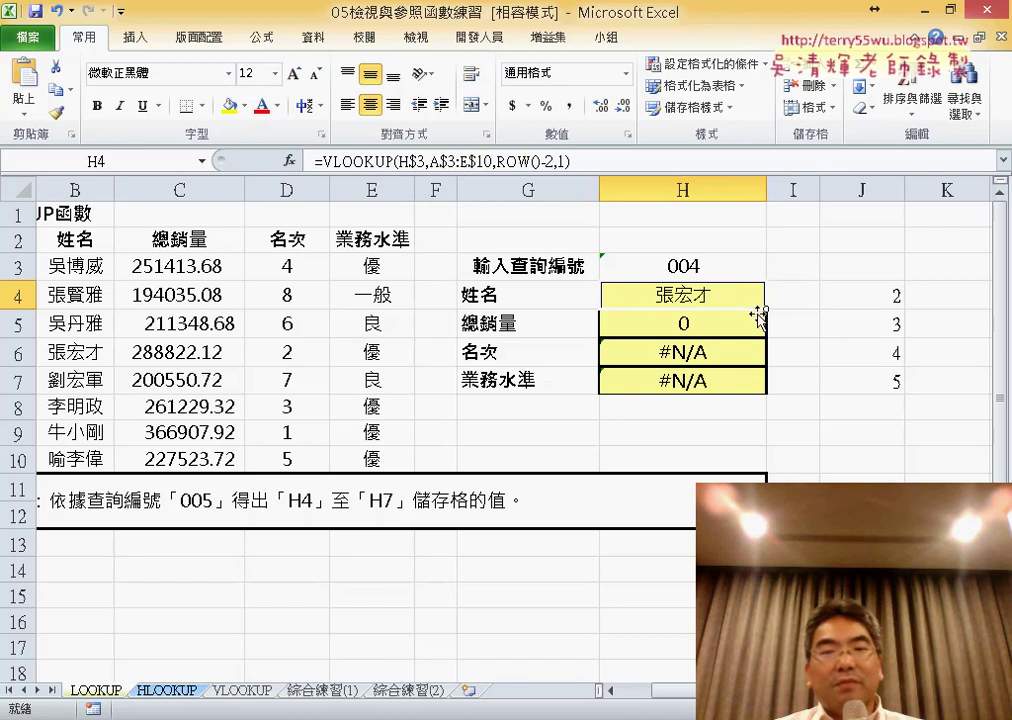
pyautogui.moveTo(765, 309); pyautogui.dragTo(768, 392)
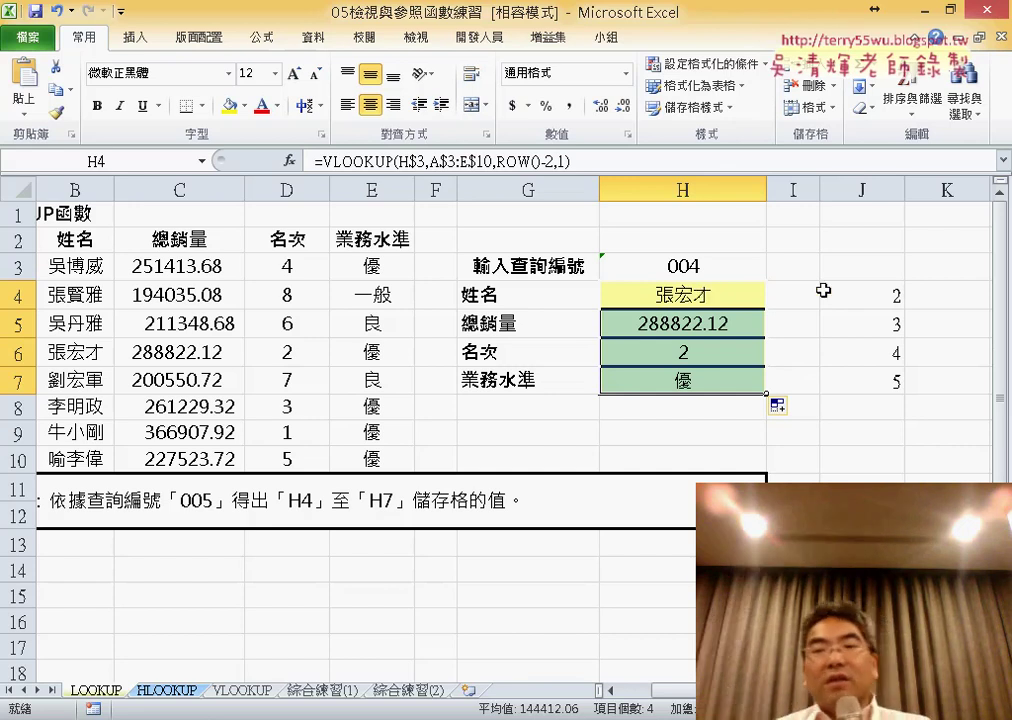
pyautogui.click(881, 296)
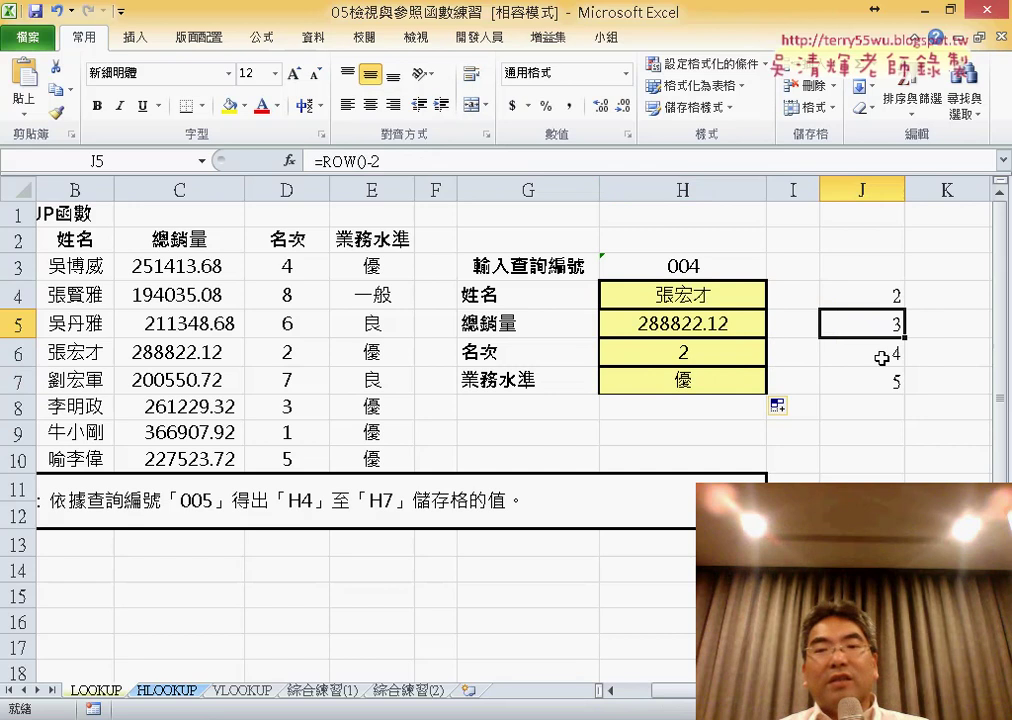
pyautogui.click(886, 386)
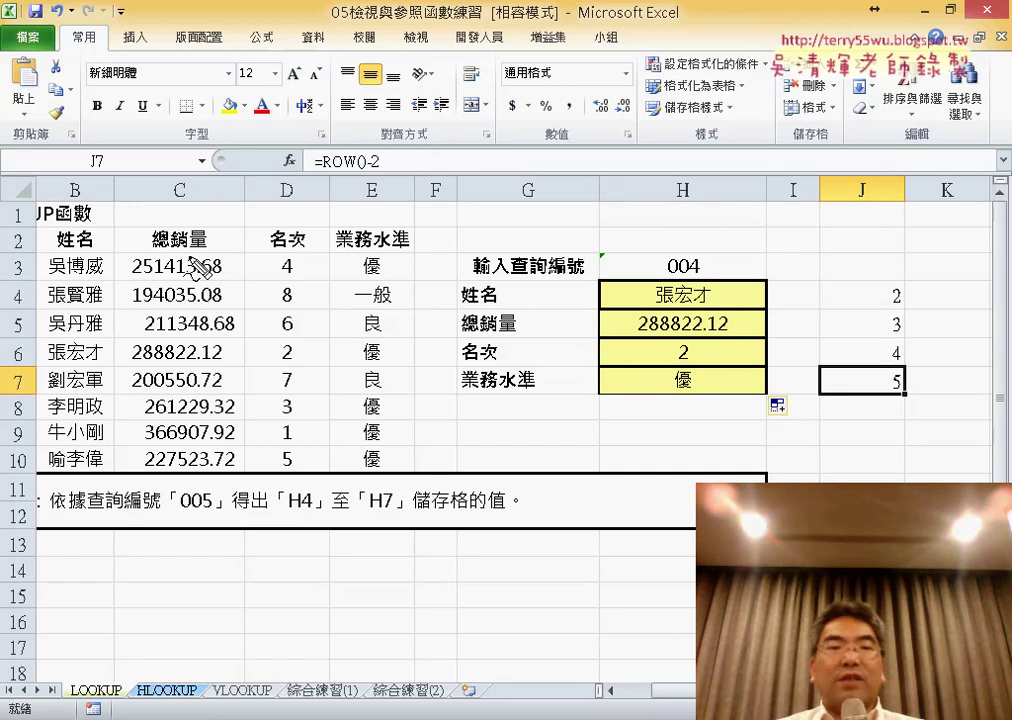
pyautogui.moveTo(82, 203); pyautogui.dragTo(118, 200)
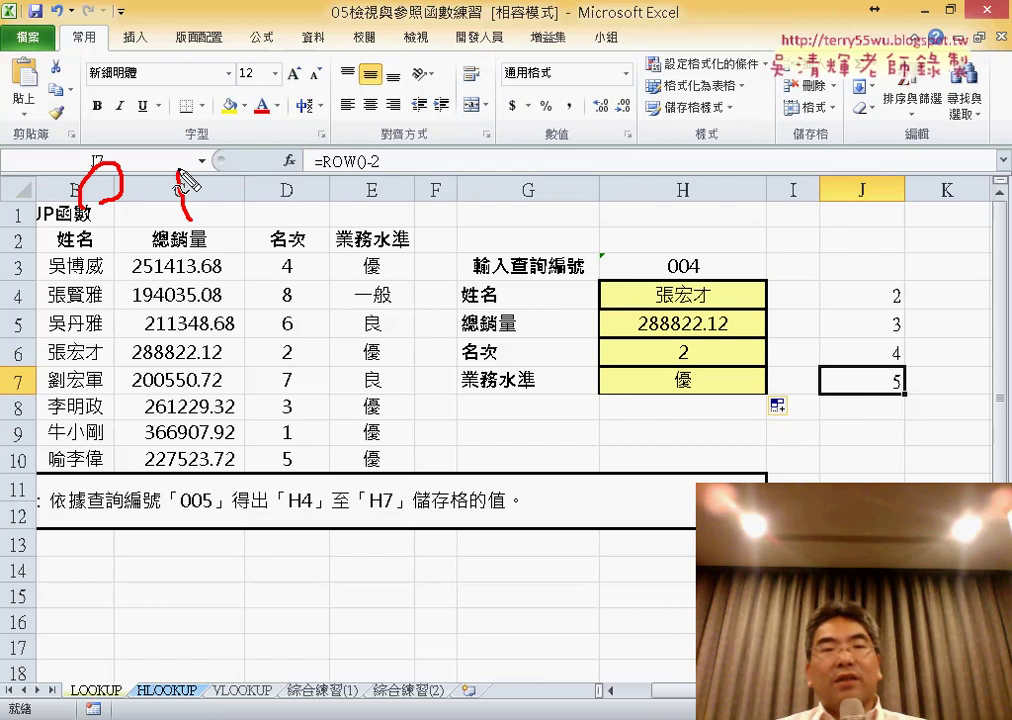
pyautogui.moveTo(185, 218); pyautogui.dragTo(202, 200)
pyautogui.moveTo(280, 210); pyautogui.dragTo(384, 205)
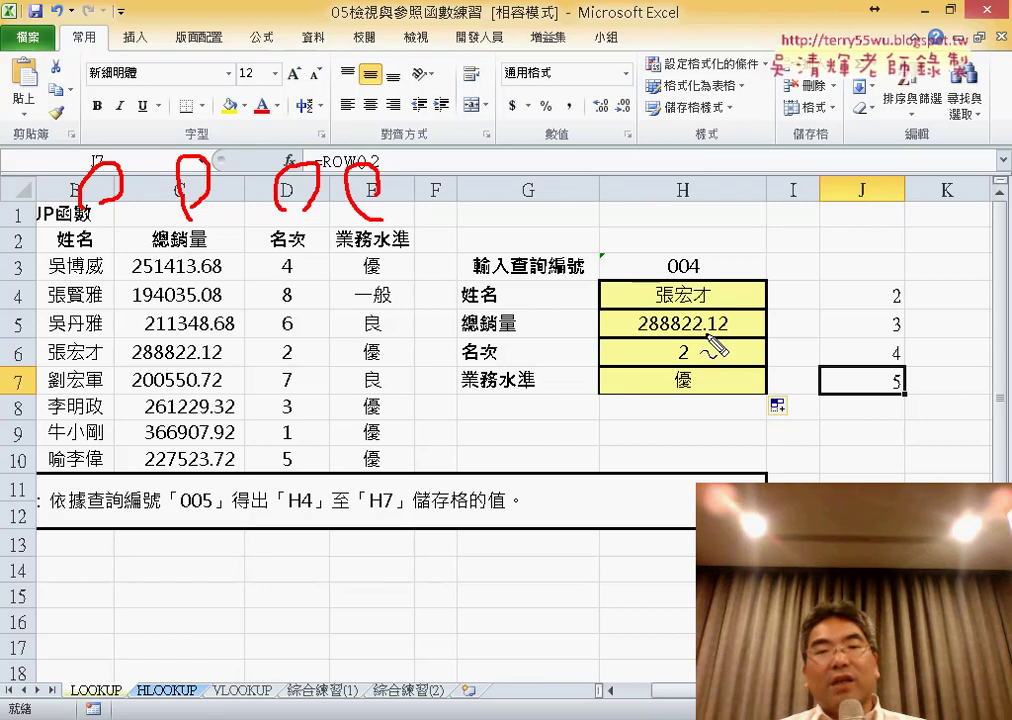
pyautogui.moveTo(660, 285)
pyautogui.mouseDown()
pyautogui.moveTo(734, 294)
pyautogui.moveTo(697, 410)
pyautogui.mouseUp()
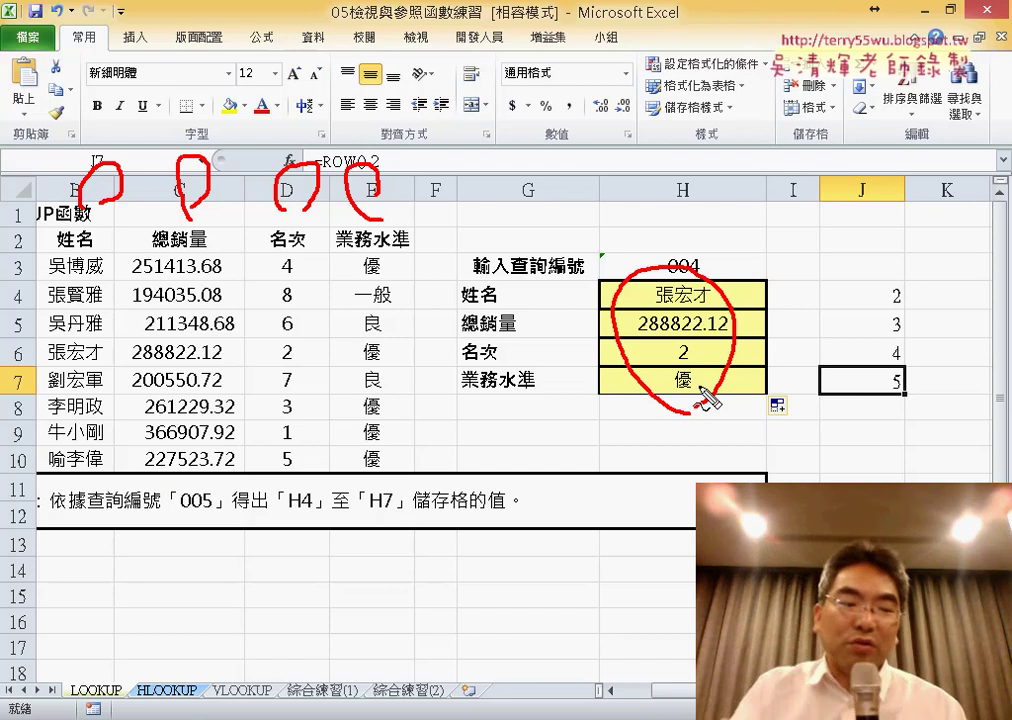
pyautogui.press('Escape')
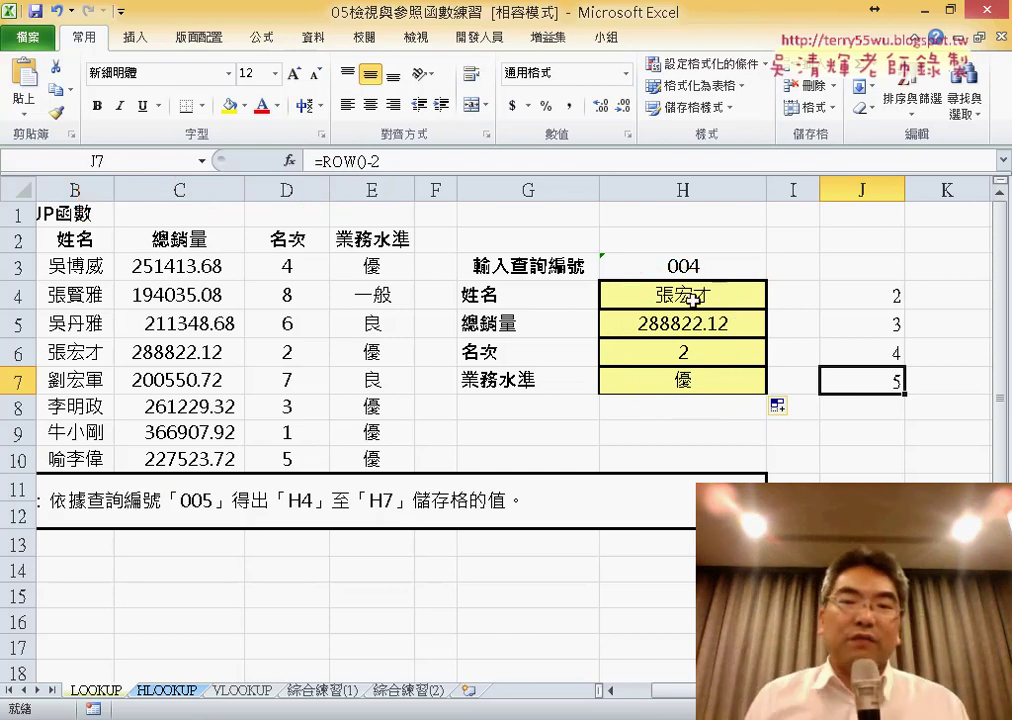
# Step: Try 2 as H4's column number, then restore it to row()-2 and confirm
pyautogui.click(693, 298)
pyautogui.doubleClick(513, 161)
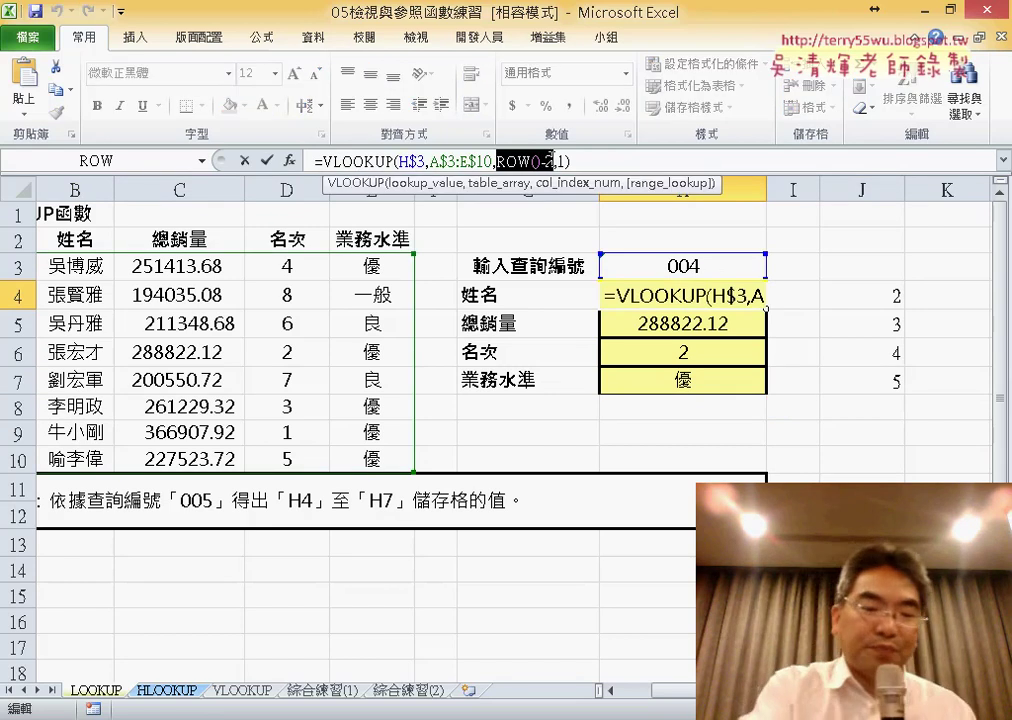
pyautogui.write('2')
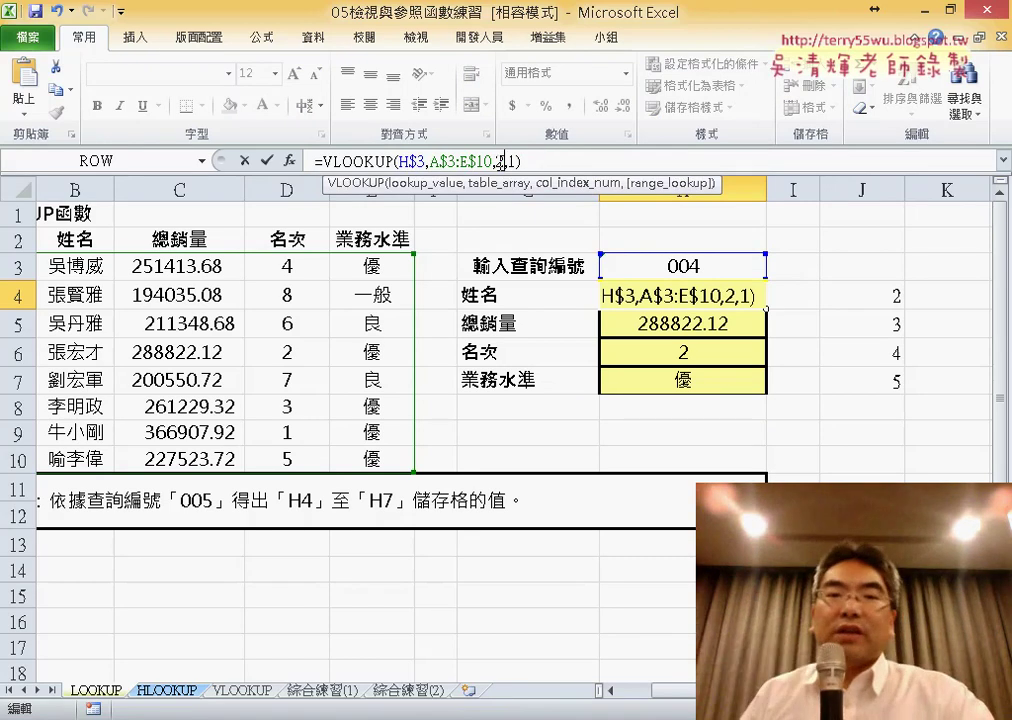
pyautogui.click(597, 183)
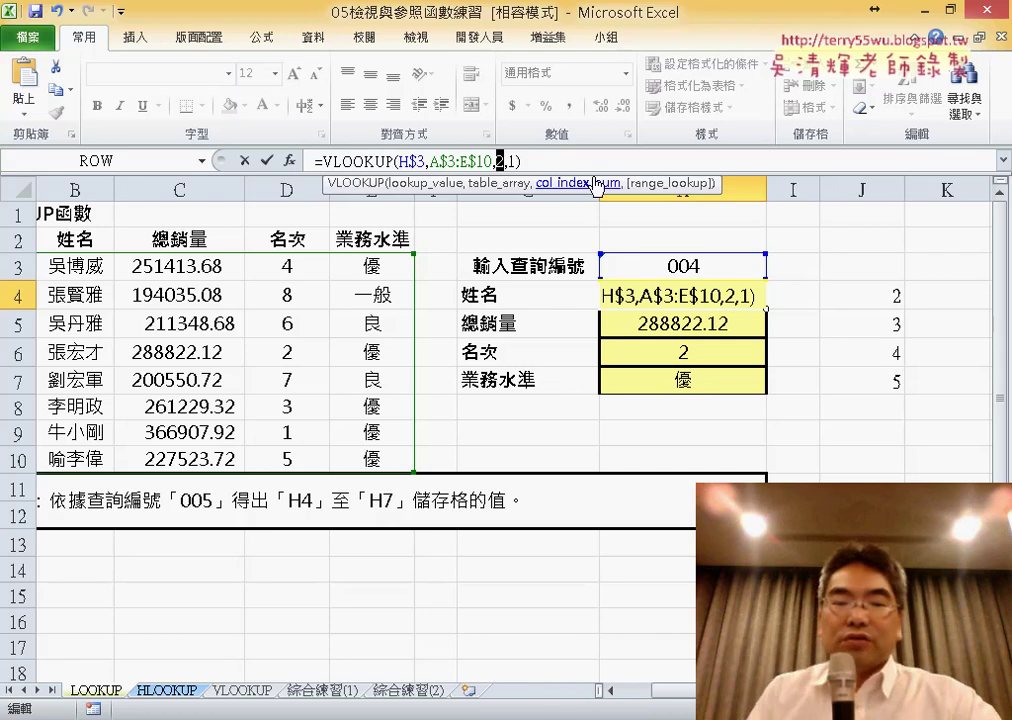
pyautogui.write('r')
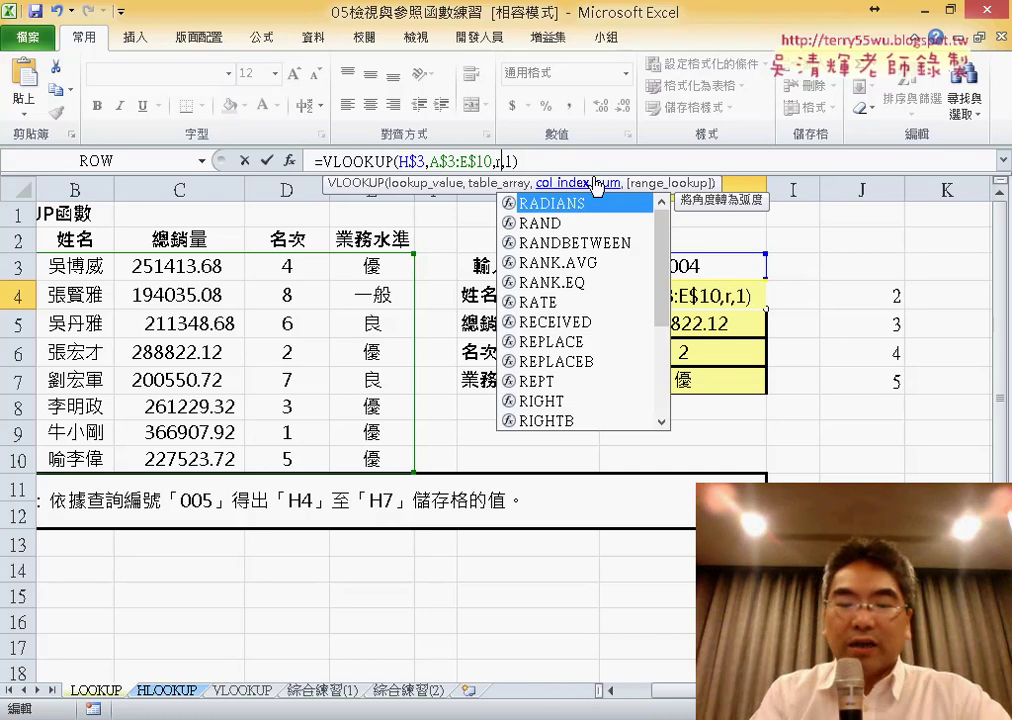
pyautogui.write('ow(')
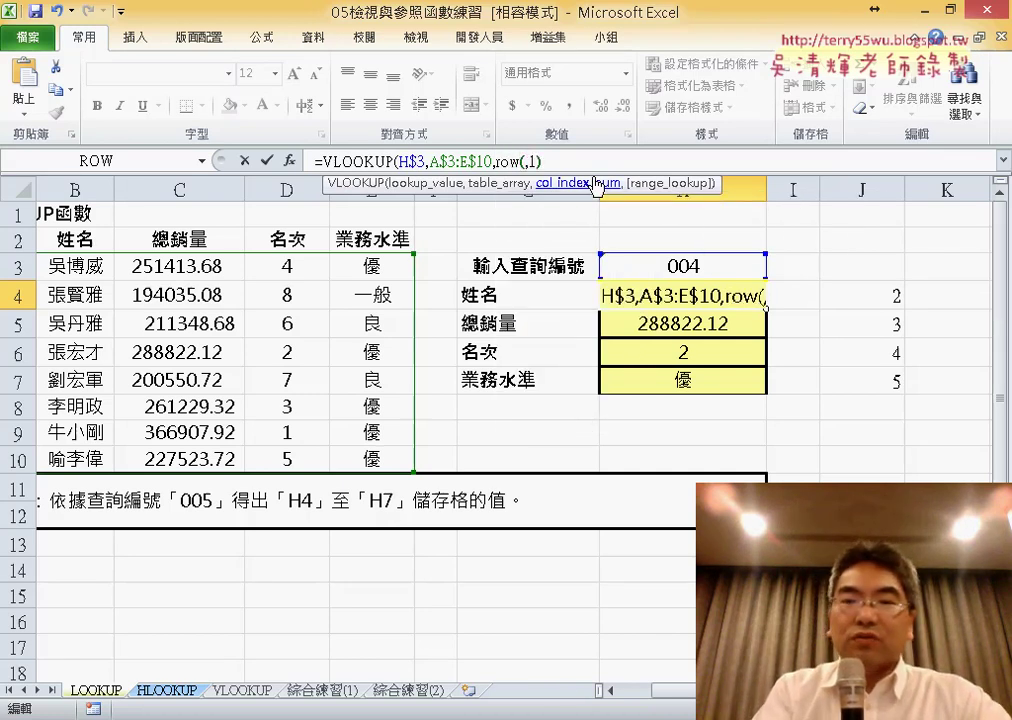
pyautogui.write(')-2')
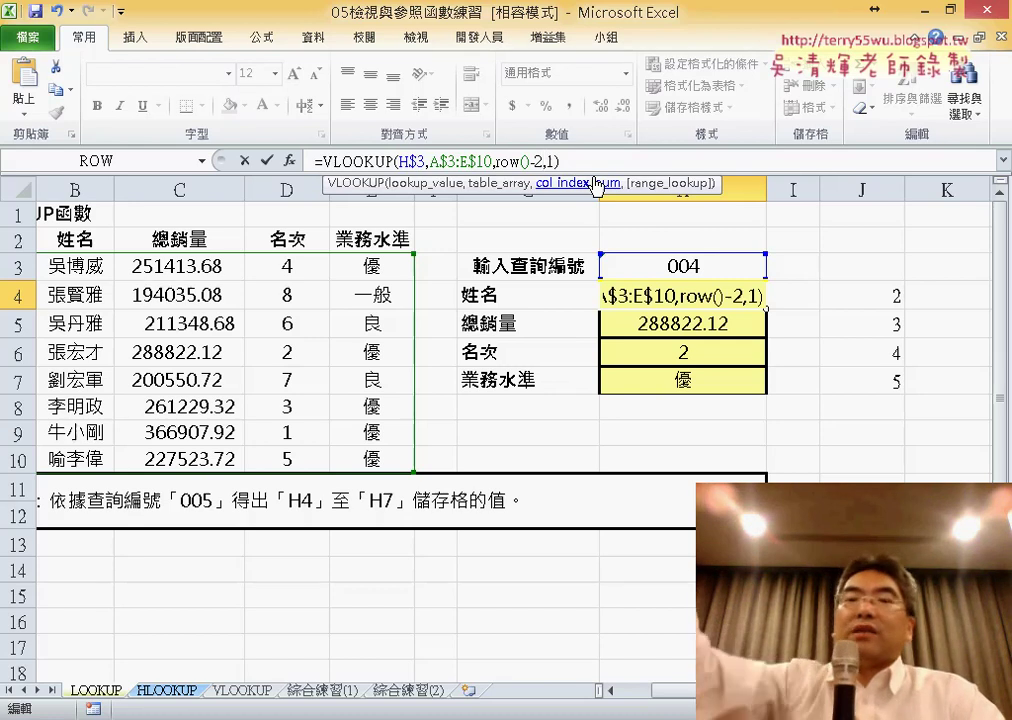
pyautogui.click(266, 160)
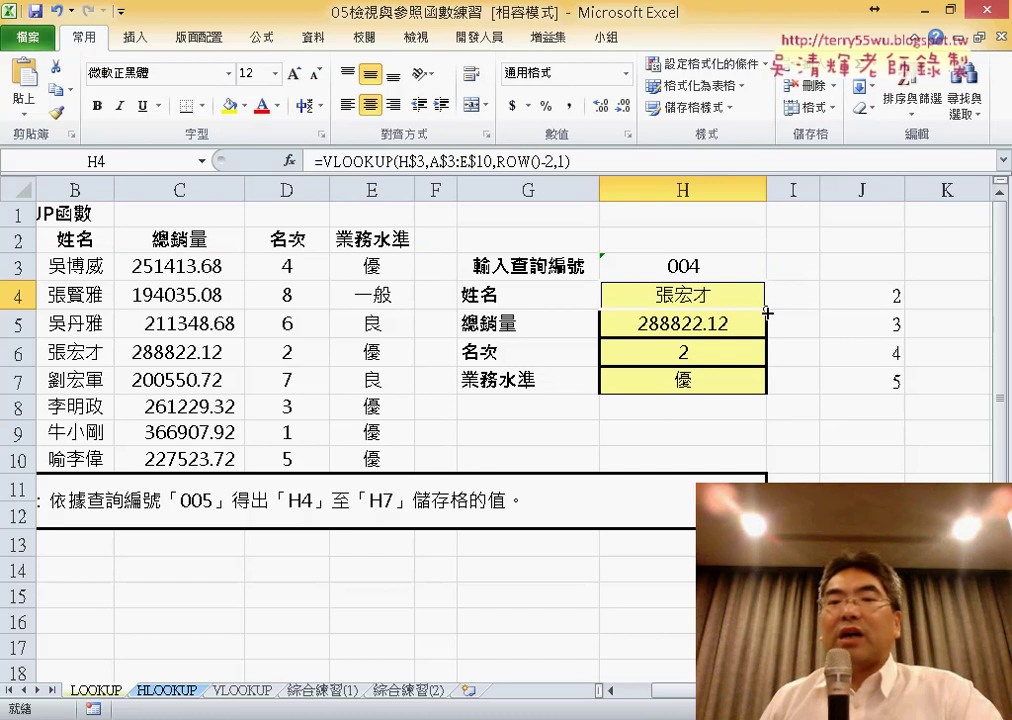
# Step: Change the query ID in H3 from 004 to 007
pyautogui.click(724, 267)
pyautogui.doubleClick(725, 266)
pyautogui.moveTo(725, 266); pyautogui.dragTo(692, 266)
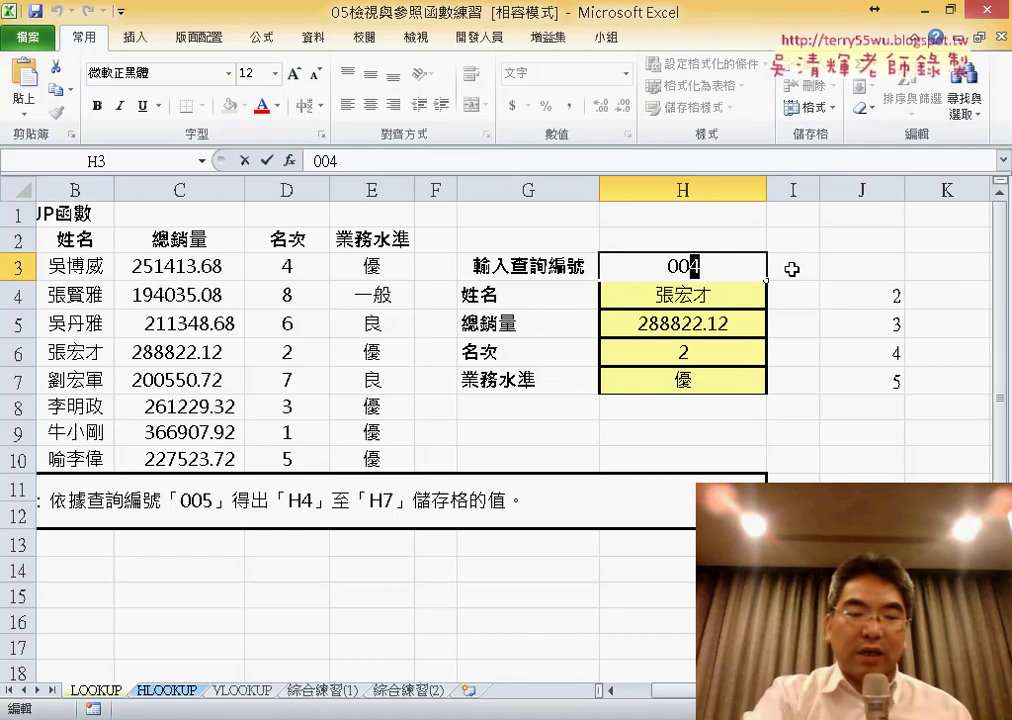
pyautogui.write('7')
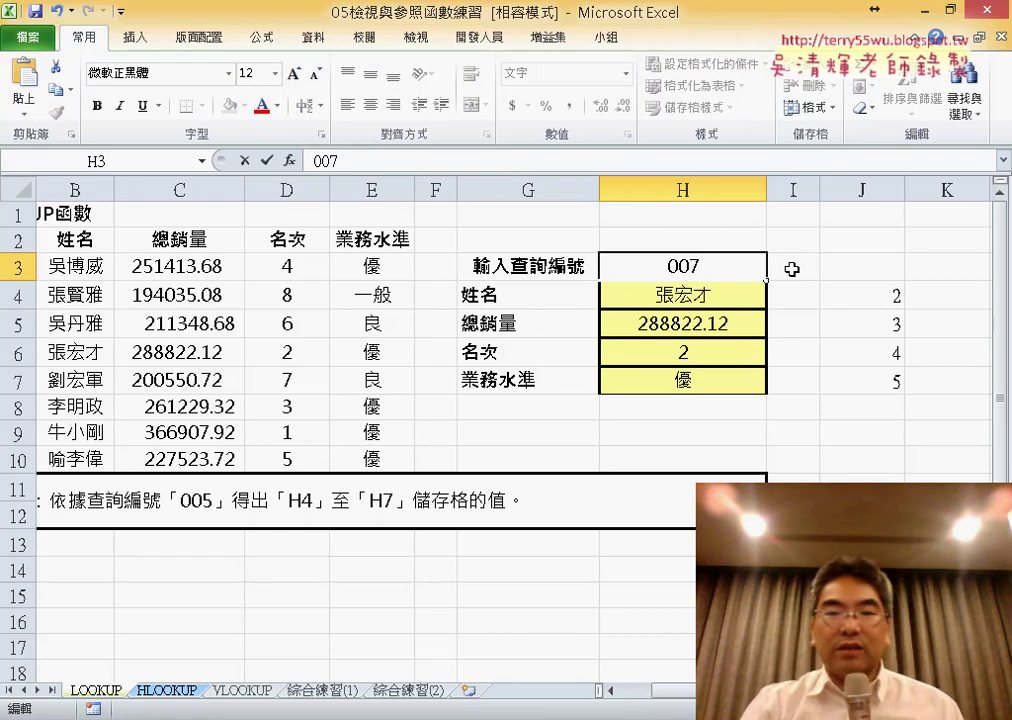
pyautogui.press('Return')
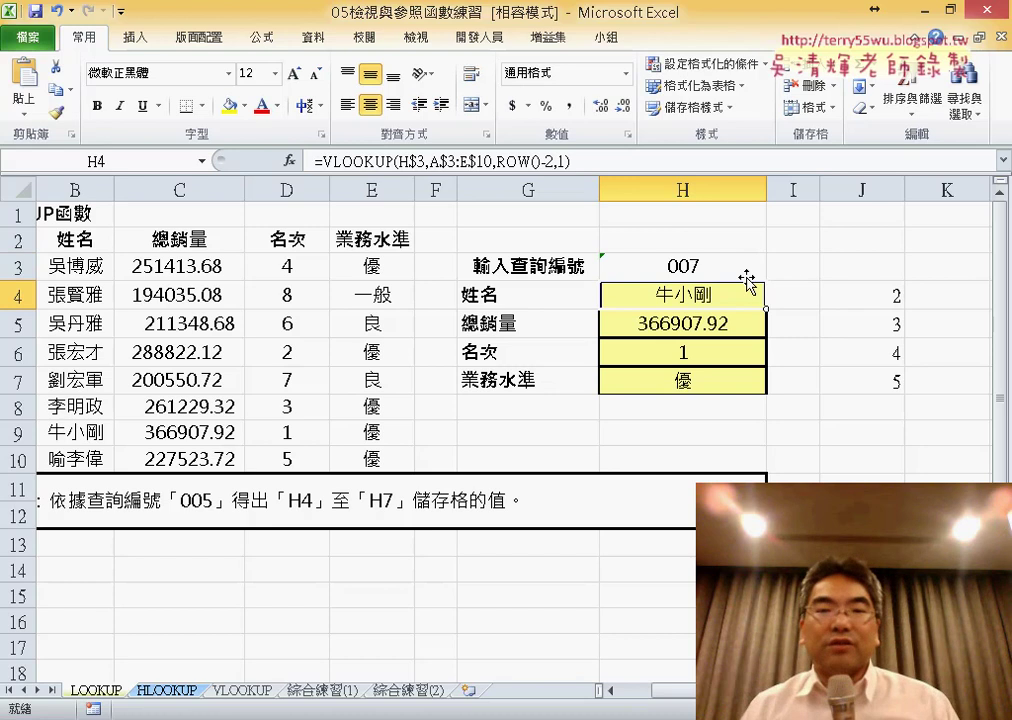
# Step: Compare the H4:H7 results with the employee's source row C9:E9
pyautogui.moveTo(700, 296); pyautogui.dragTo(711, 385)
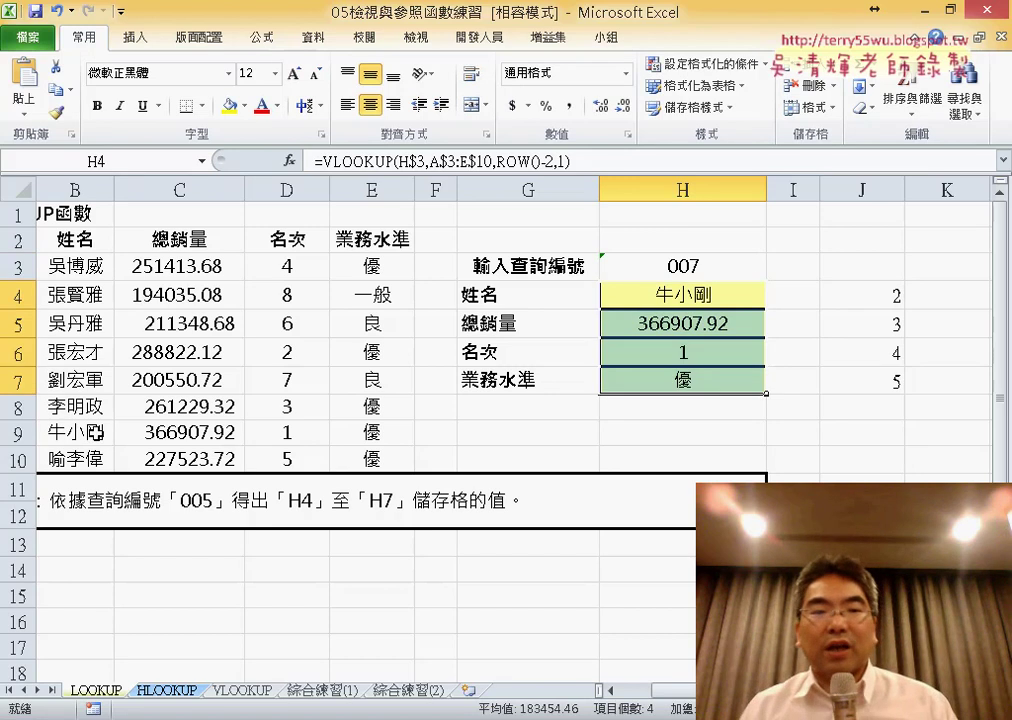
pyautogui.moveTo(180, 432); pyautogui.dragTo(378, 440)
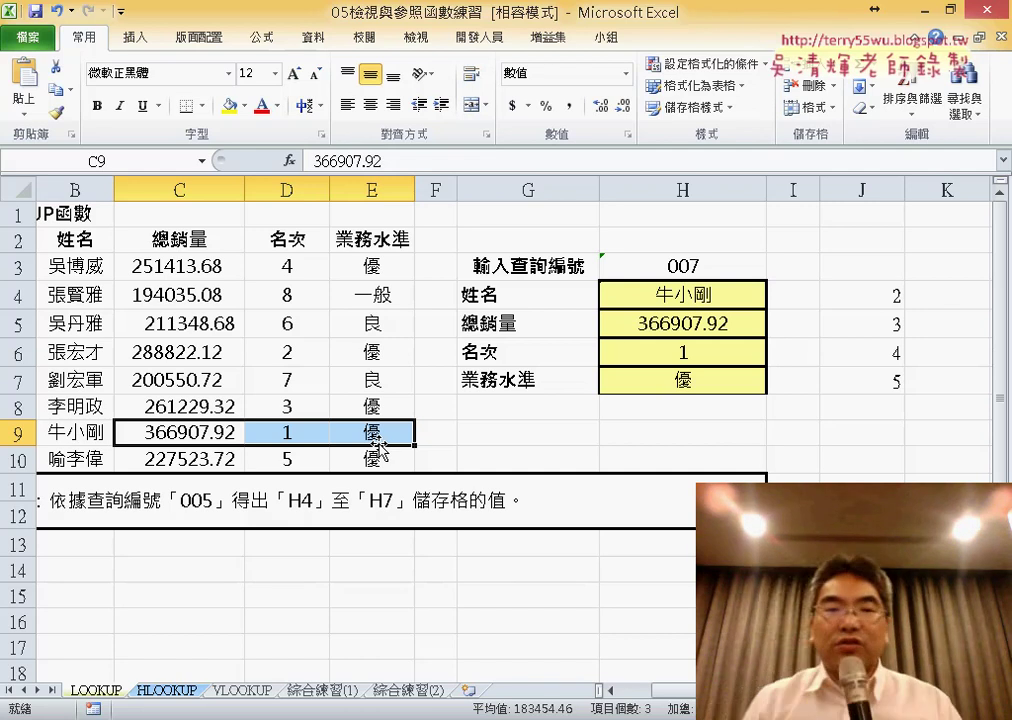
pyautogui.click(710, 298)
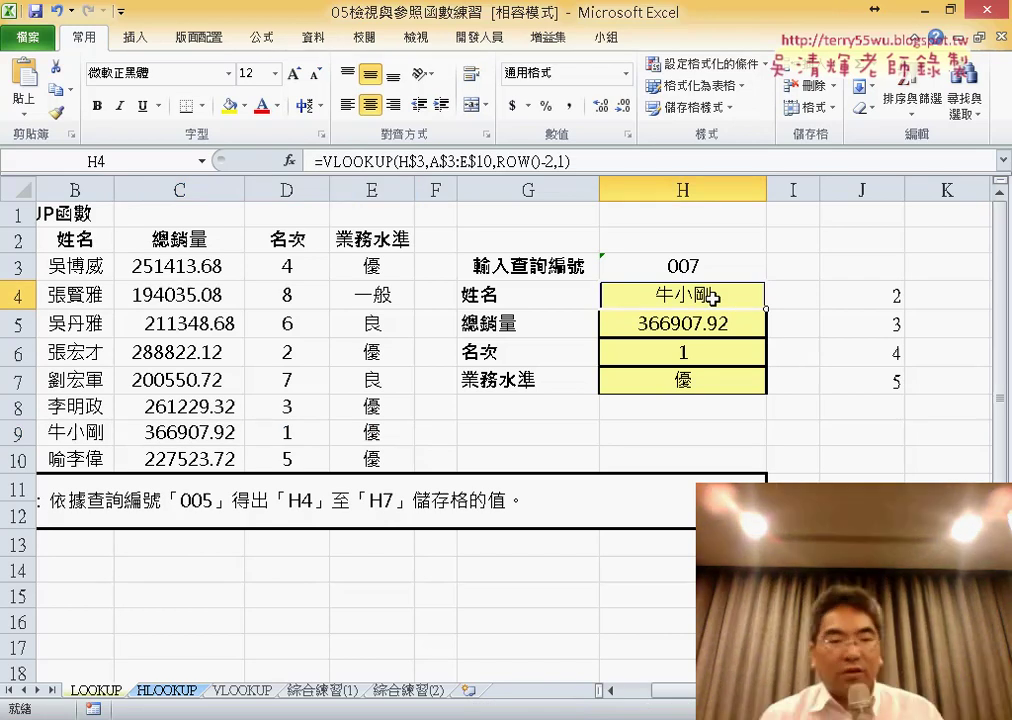
pyautogui.click(163, 690)
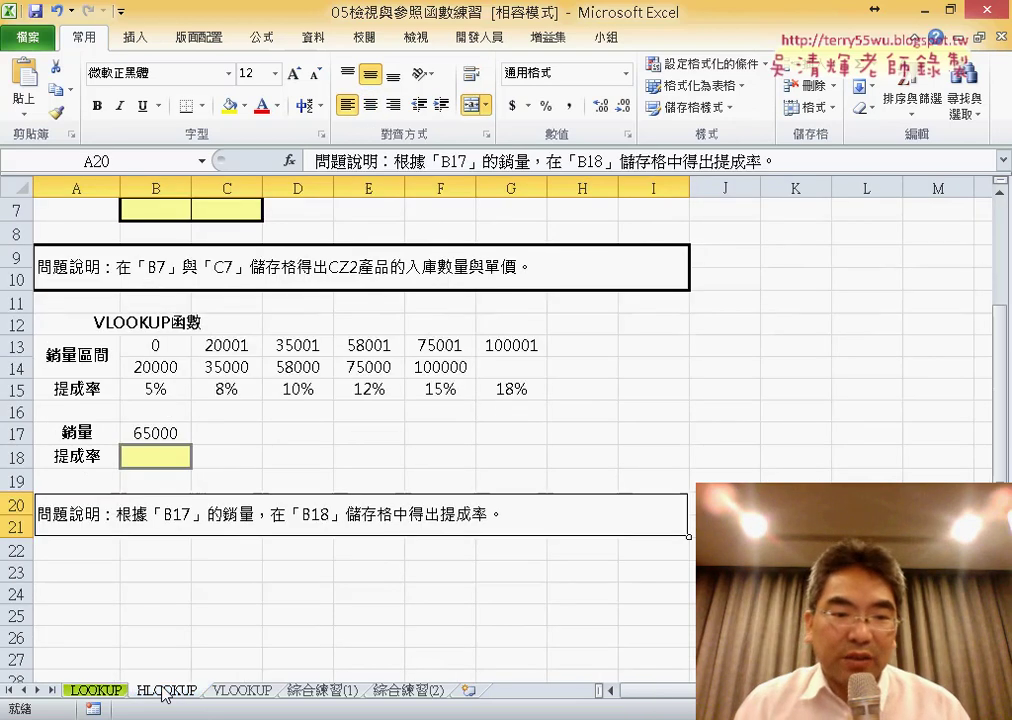
pyautogui.click(94, 690)
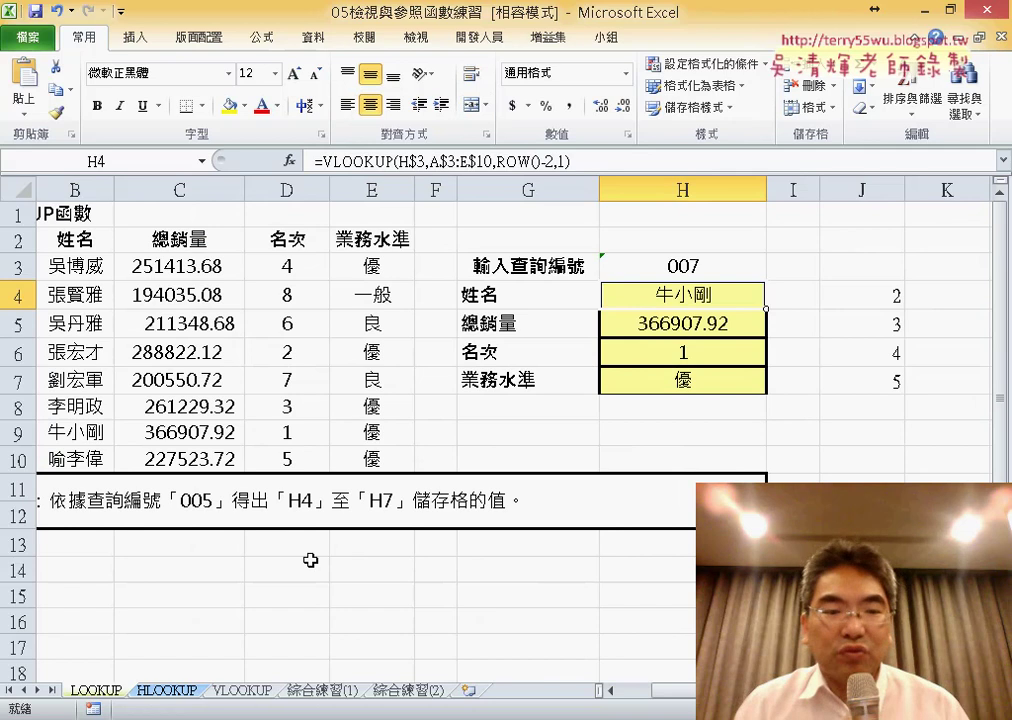
pyautogui.click(233, 691)
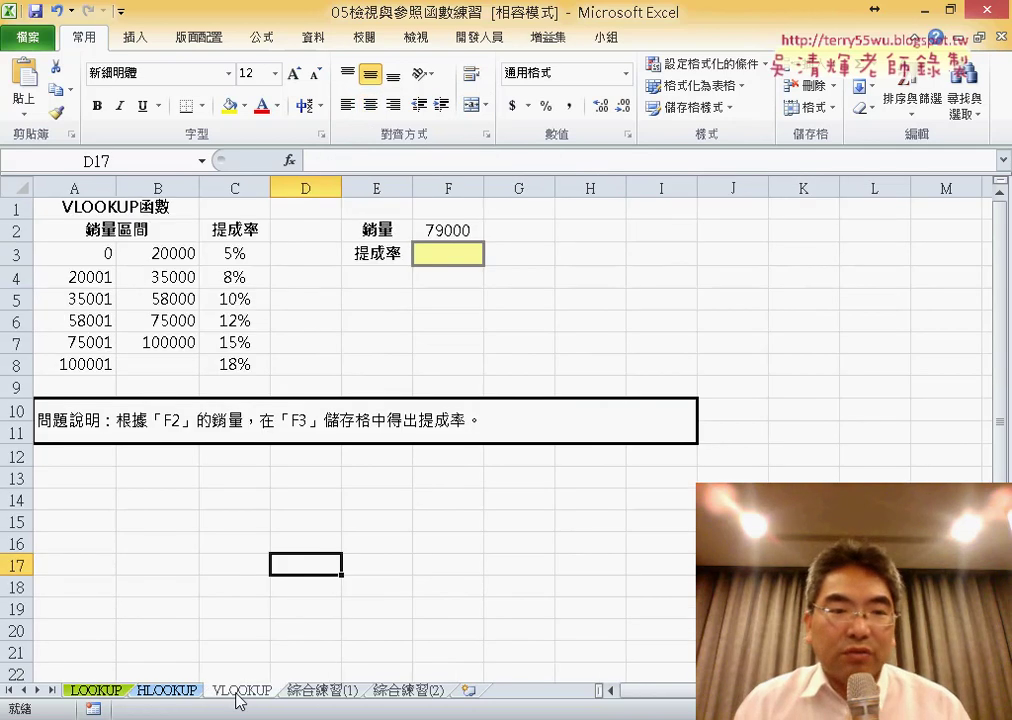
pyautogui.click(319, 699)
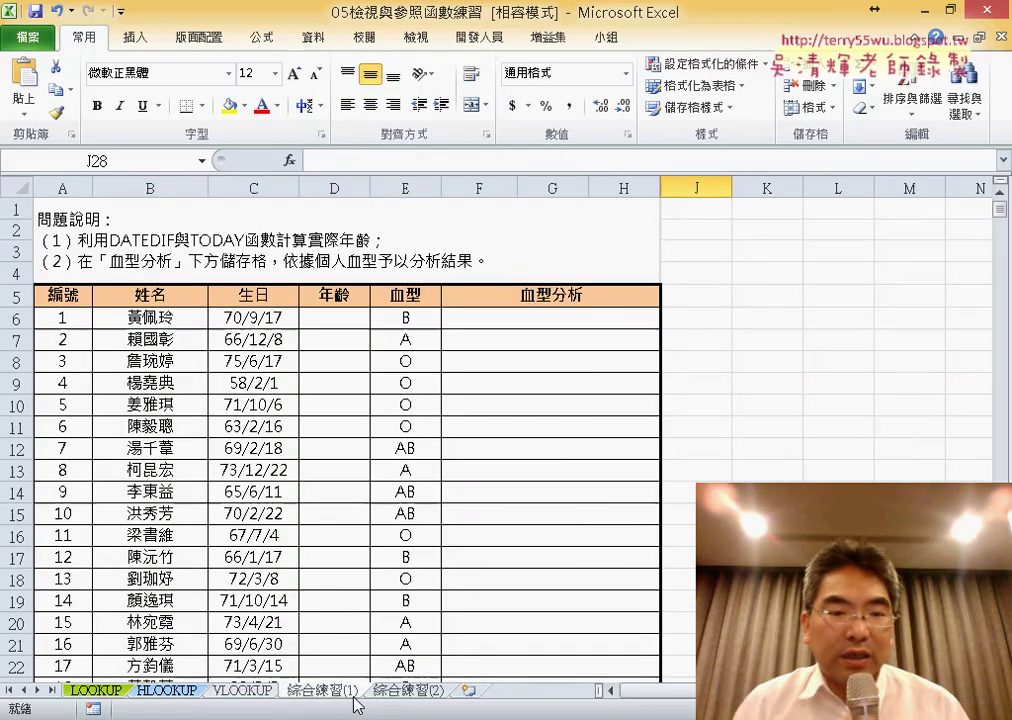
pyautogui.click(408, 691)
pyautogui.click(203, 694)
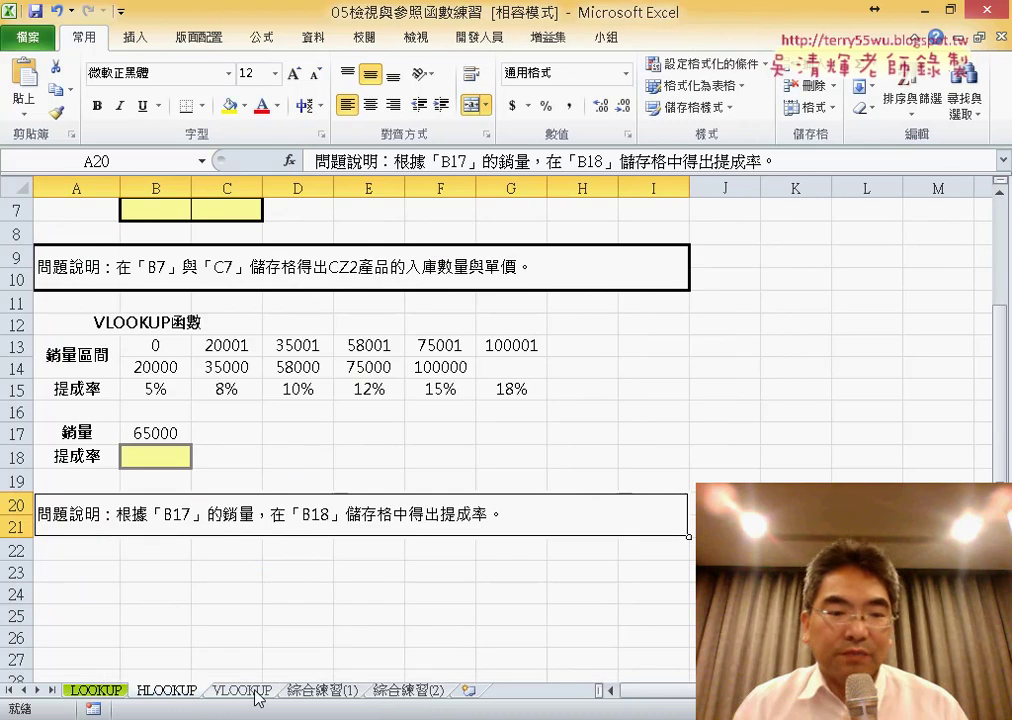
pyautogui.click(256, 692)
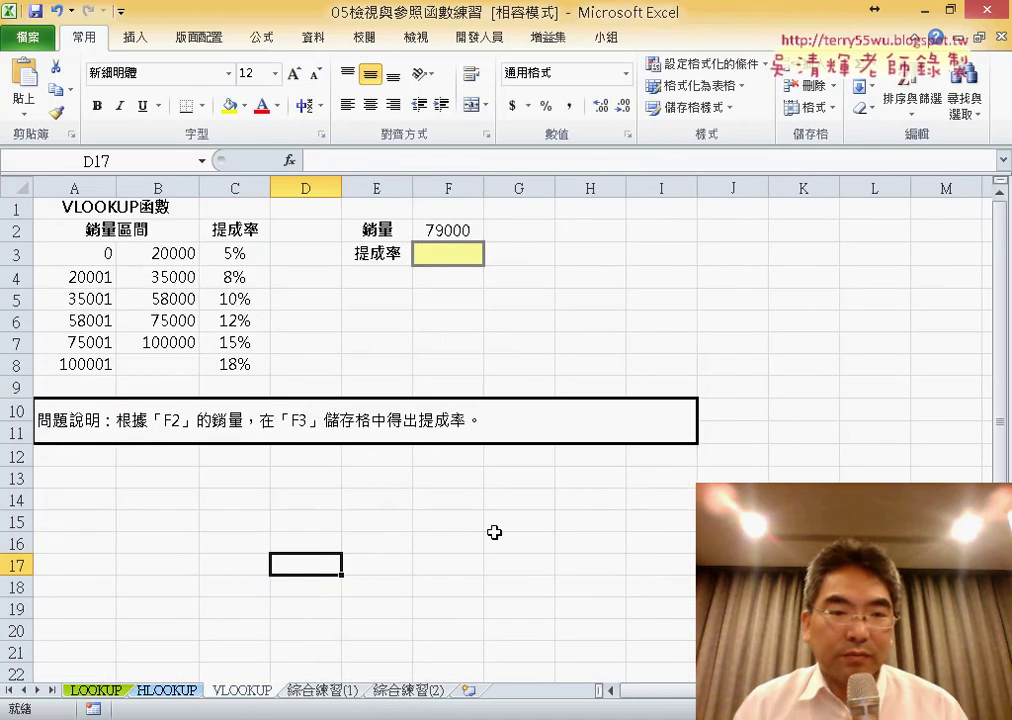
pyautogui.click(162, 691)
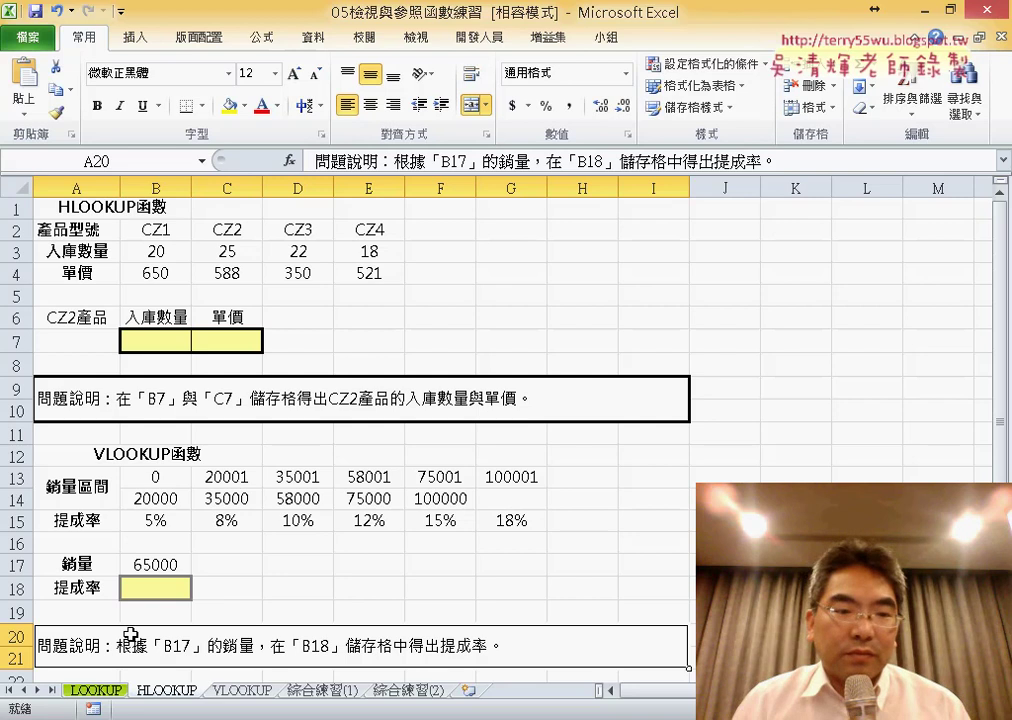
pyautogui.click(95, 690)
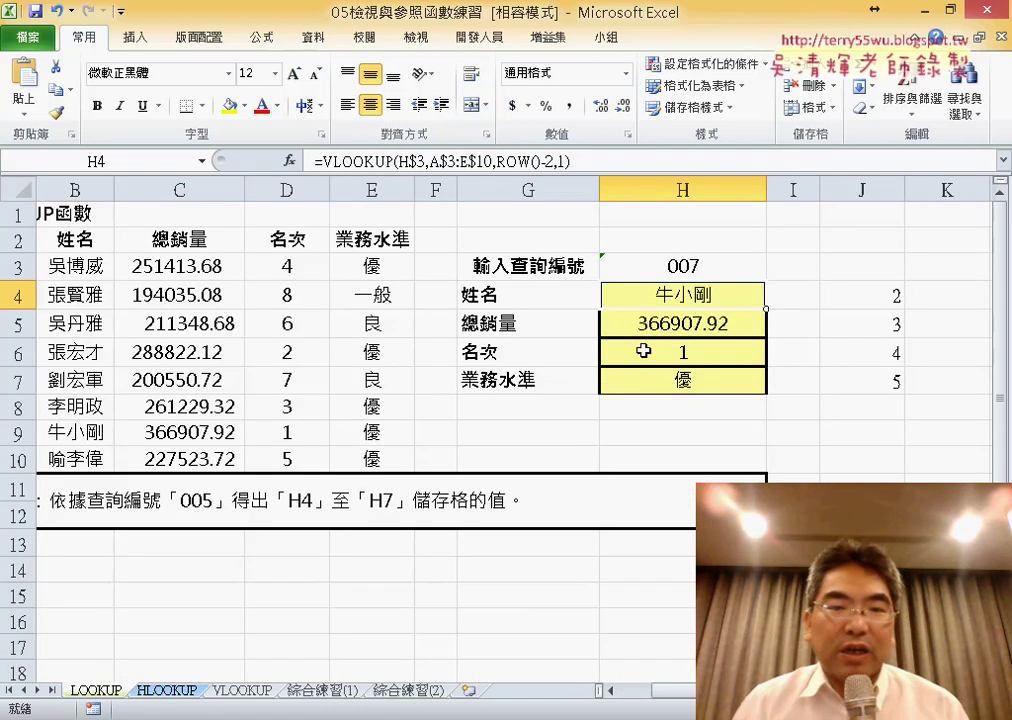